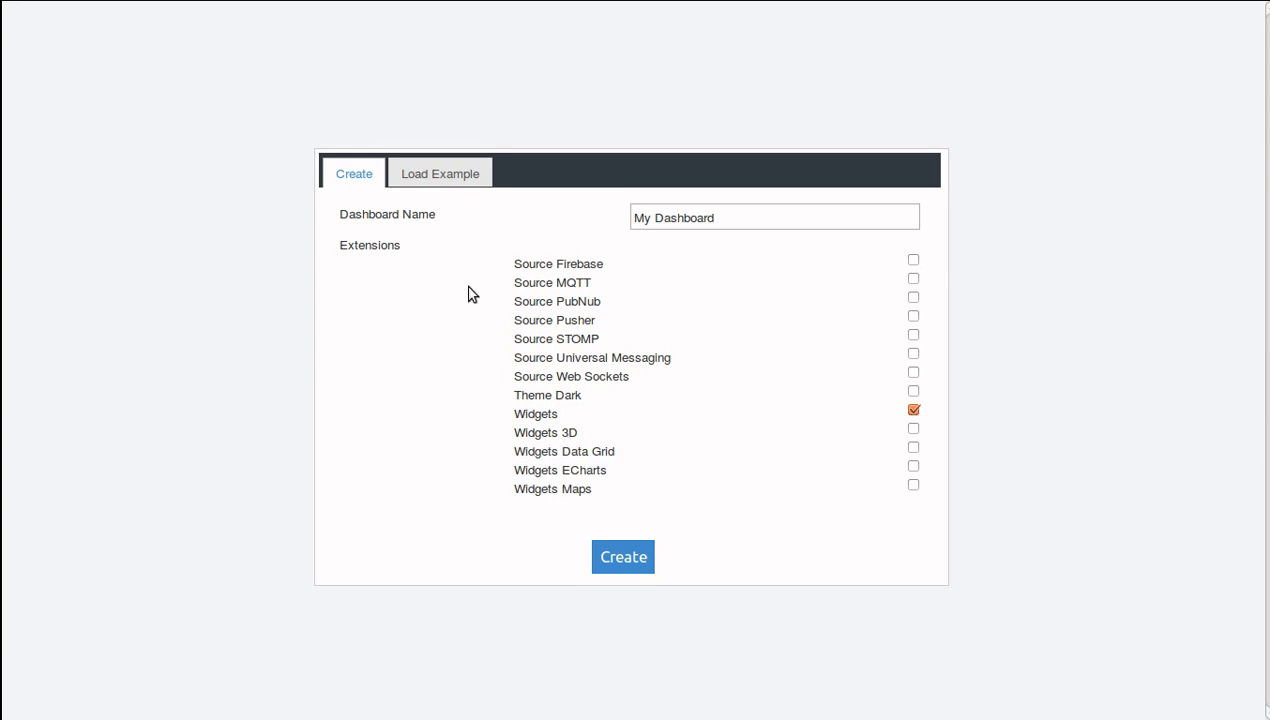
Step: Create a dashboard from the example "Dashboard Example: Logistics"
left_click(420, 174)
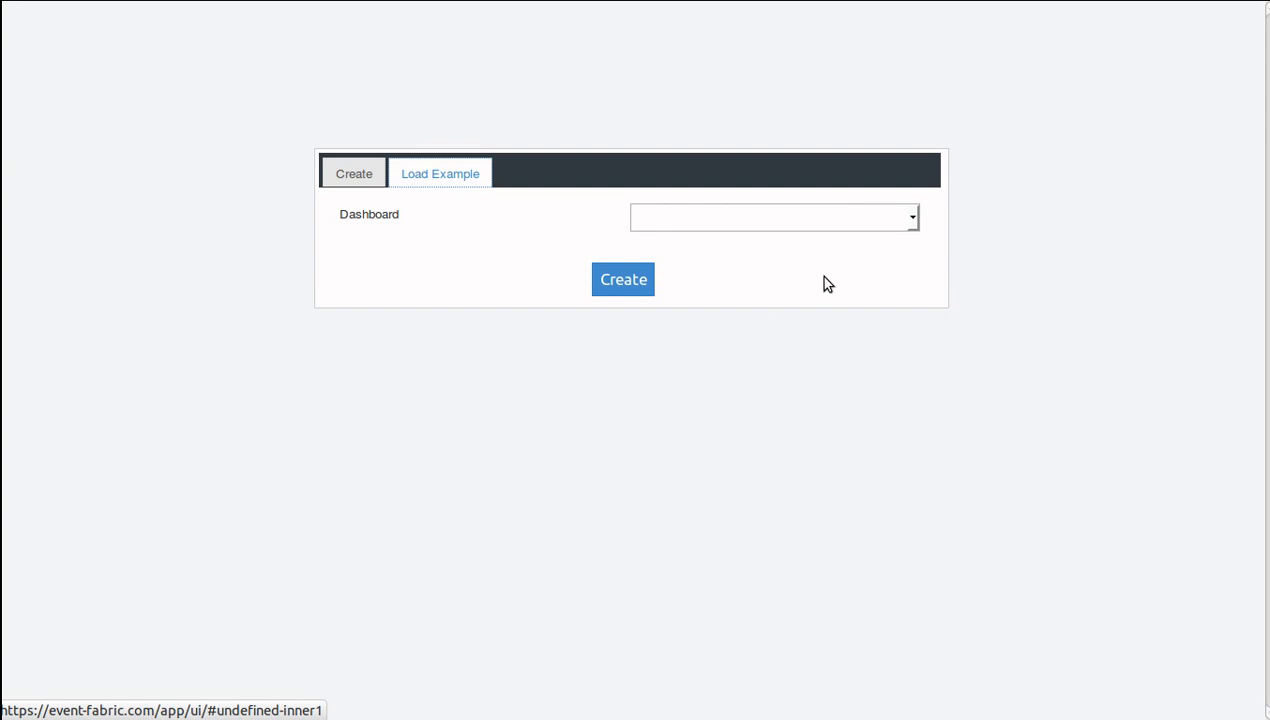
left_click(813, 222)
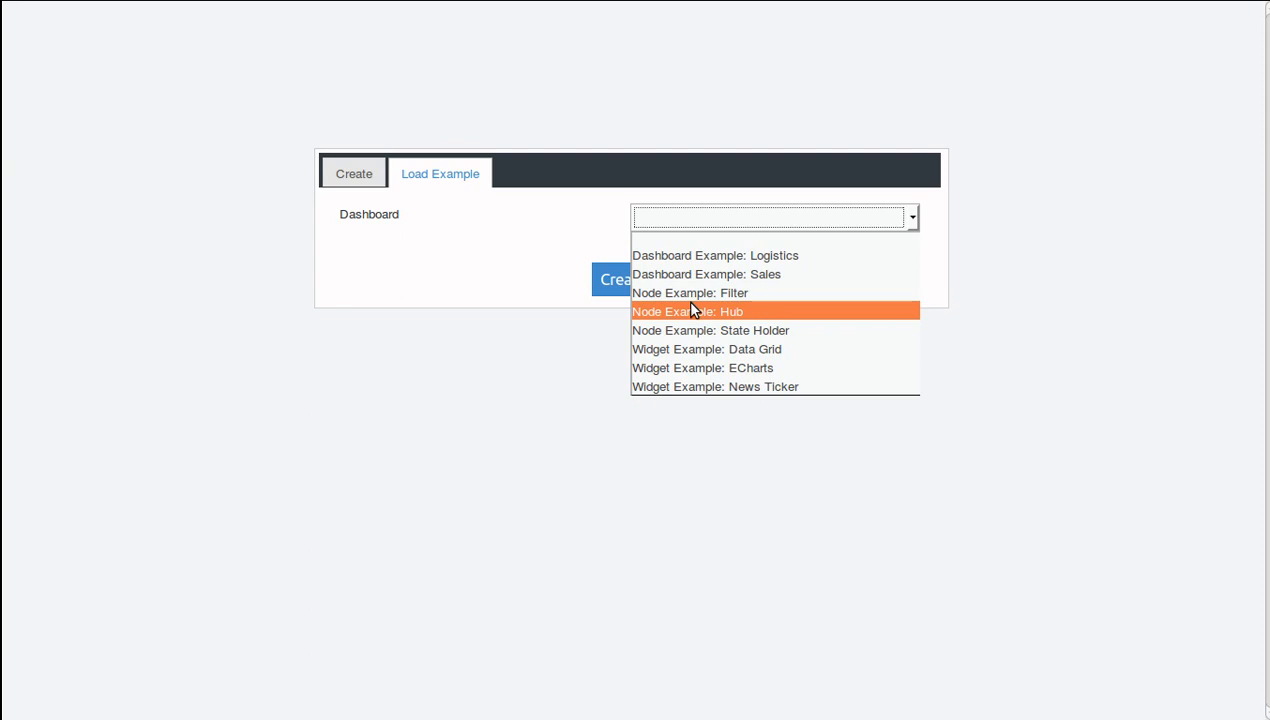
left_click(647, 265)
left_click(640, 281)
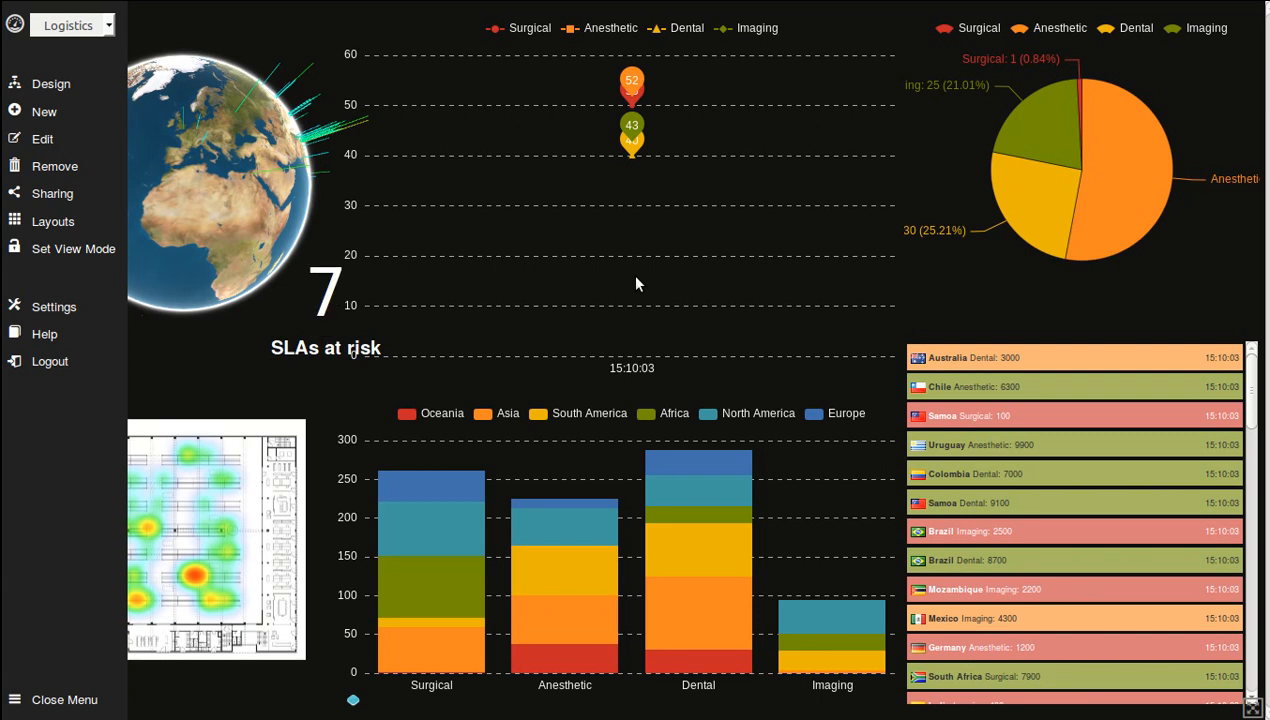
Step: Explore the Logistics dashboard by rotating the 3D globe, shifting the plant heat map, and checking the list of dashboards
left_click_drag(187, 188, 305, 186)
mouse_move(199, 583)
left_mouse_down()
mouse_move(207, 569)
mouse_move(207, 595)
left_mouse_up()
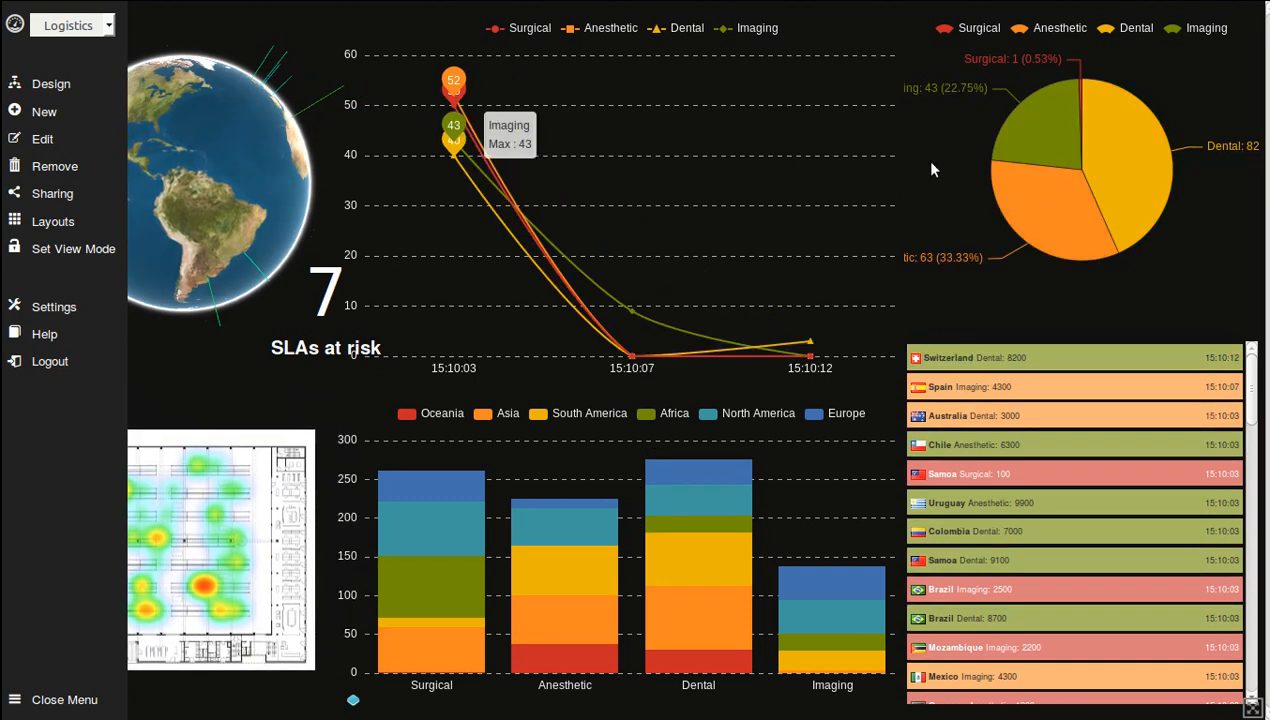
scroll(1021, 452, "down", 3)
scroll(1031, 462, "up", 2)
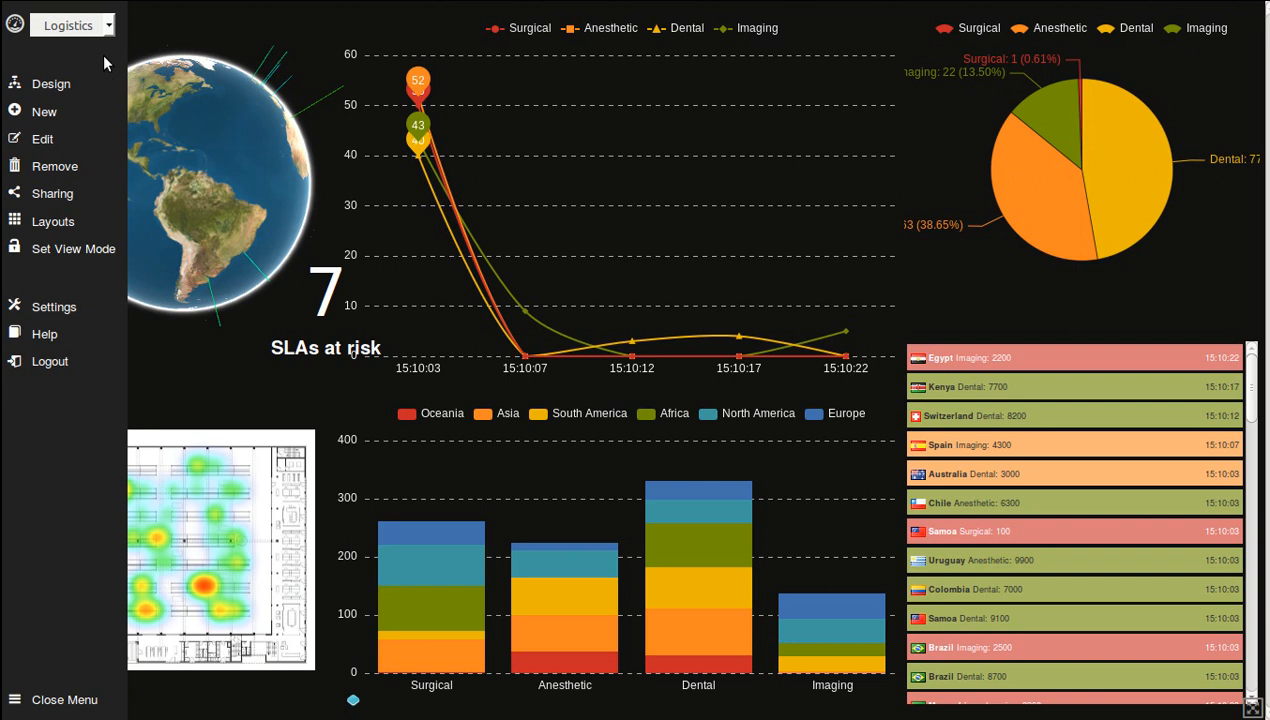
left_click(113, 25)
left_click(113, 25)
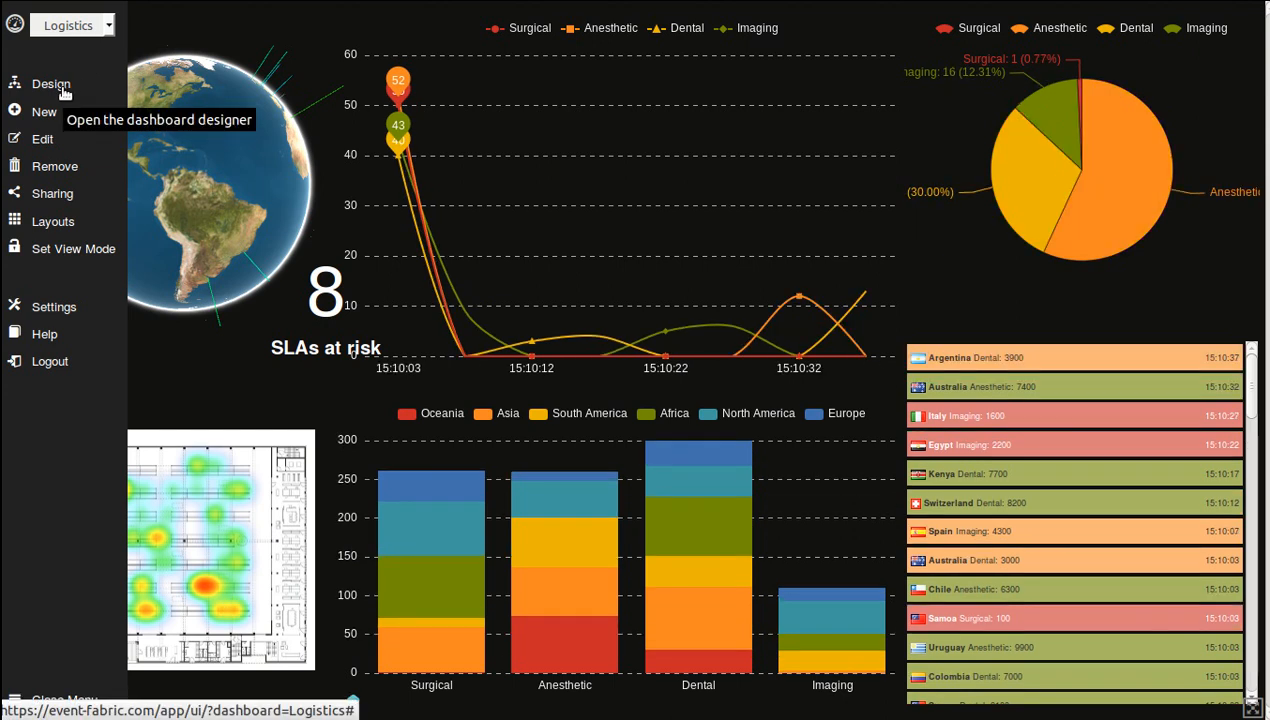
Step: Open the dashboard designer and move the News Ticker, Odometer and Pie data views farther from their adapters
left_click(63, 92)
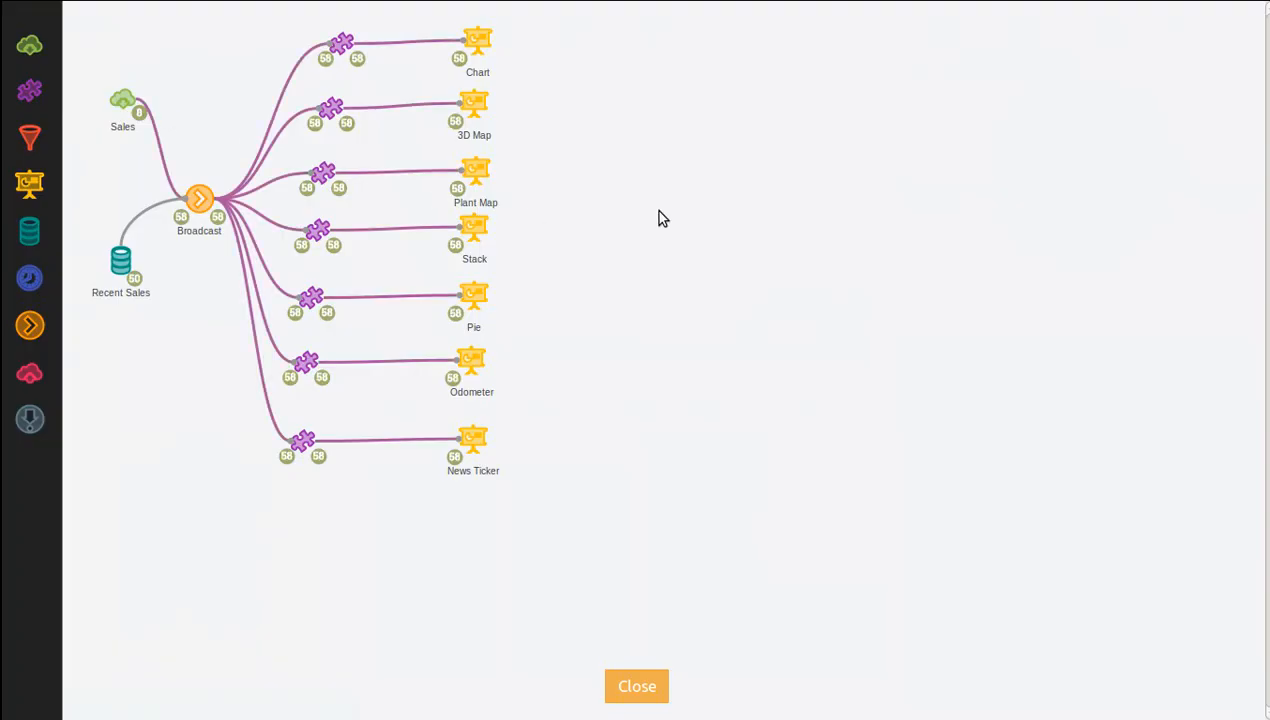
left_click_drag(476, 444, 523, 449)
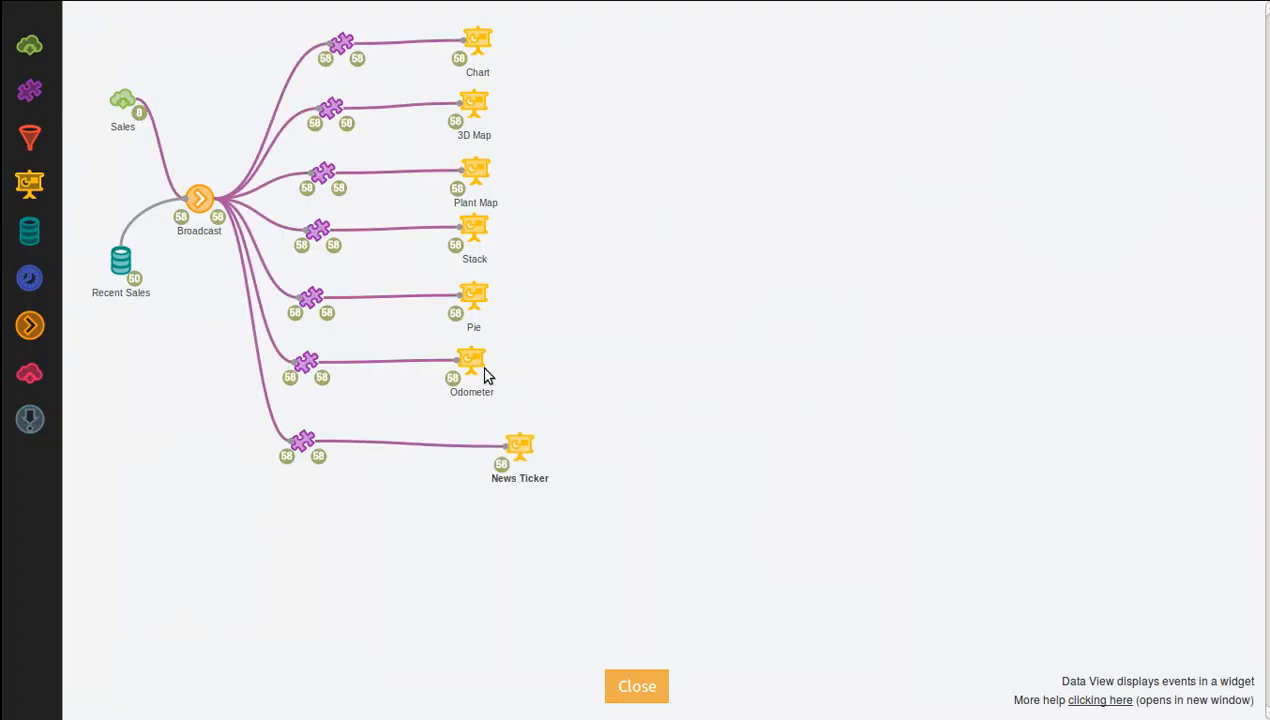
left_click_drag(474, 362, 528, 367)
left_click_drag(480, 296, 552, 297)
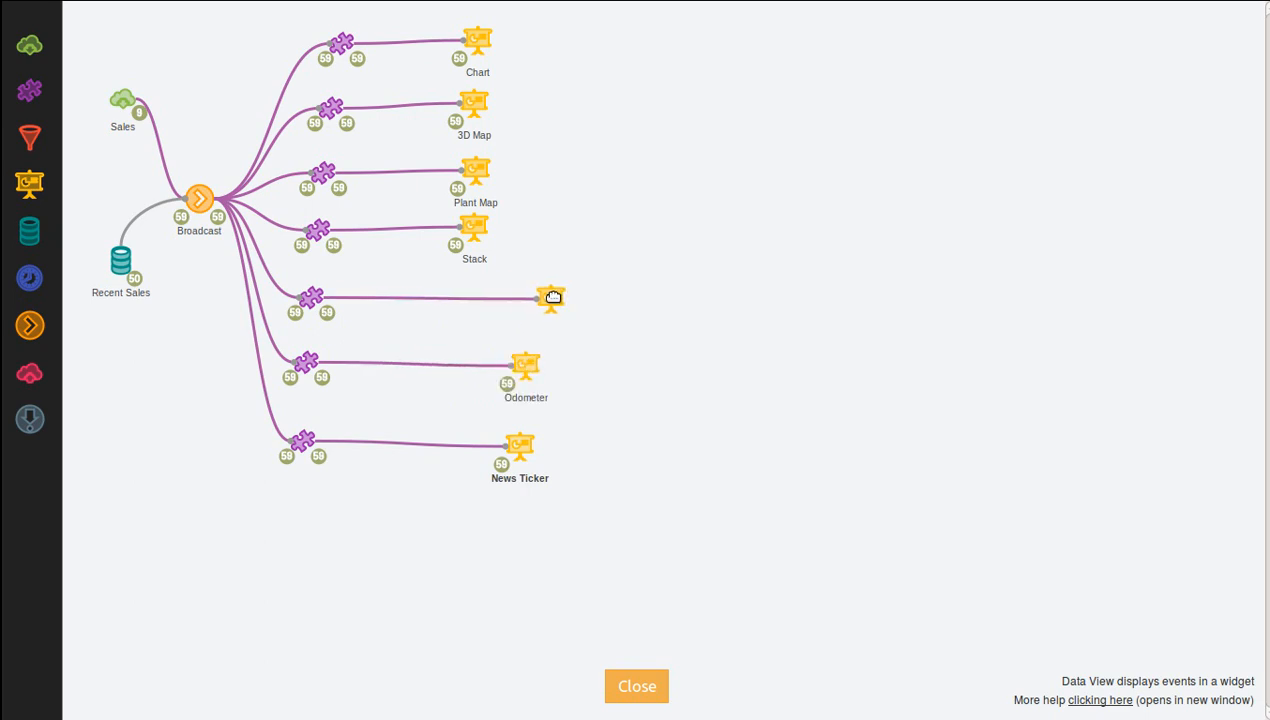
Step: Examine the output events of the Sales source, including the fields of the latest event, and close the output view
left_click(139, 115)
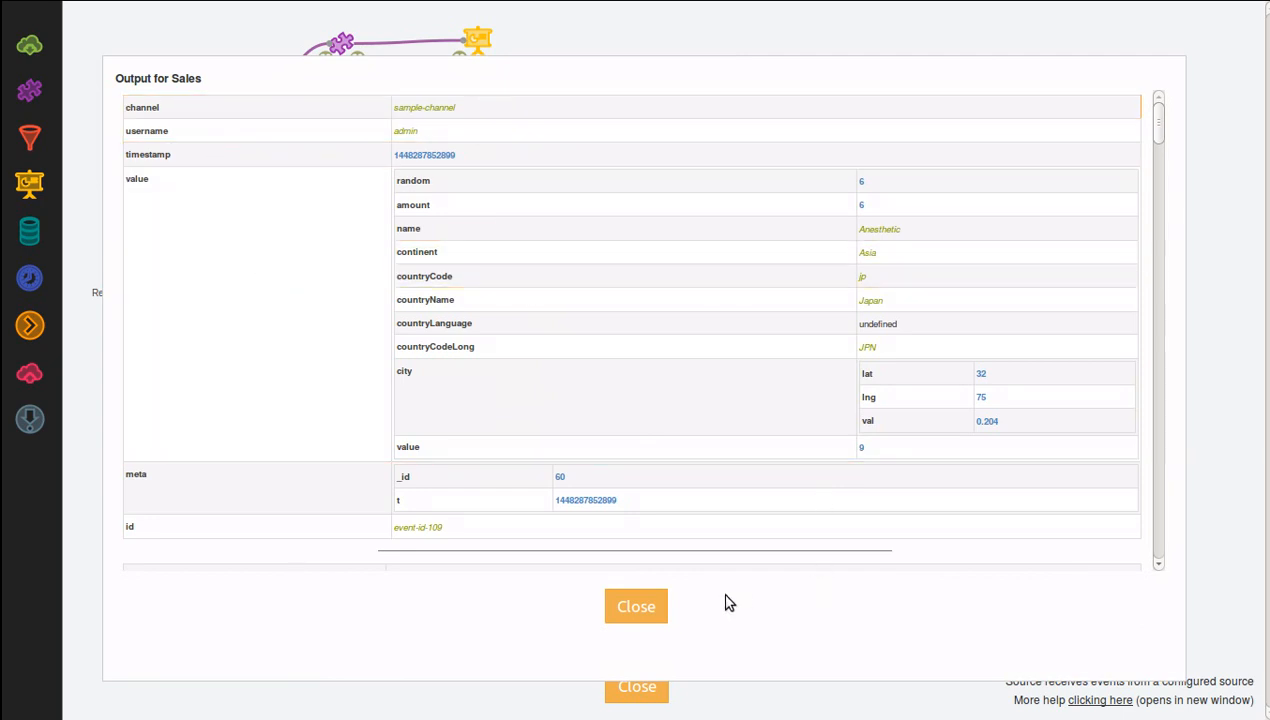
left_click(632, 607)
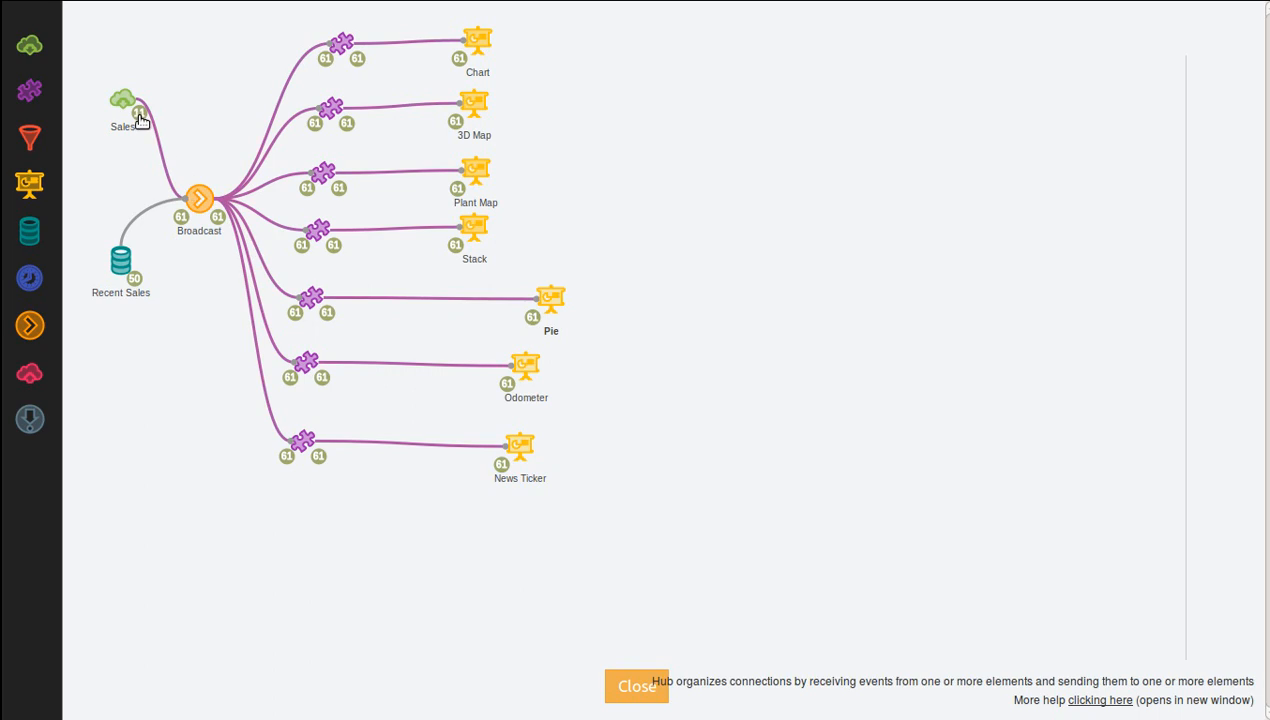
left_click(140, 120)
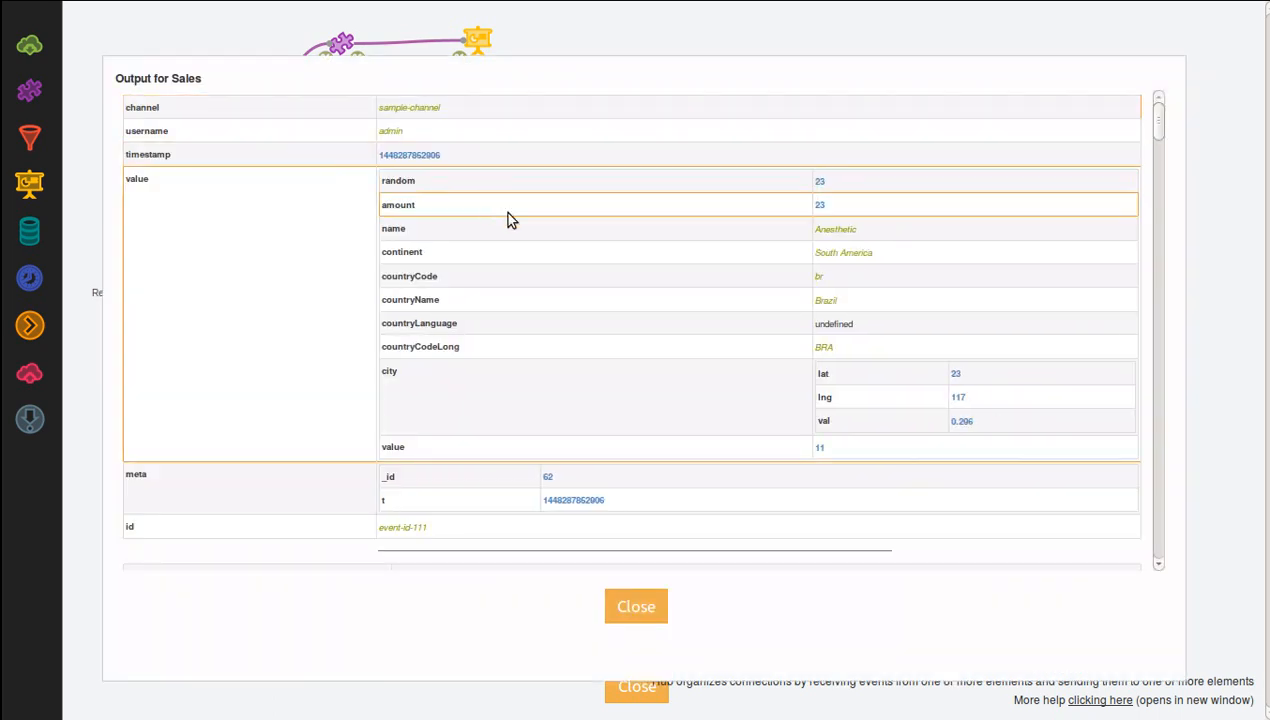
scroll(447, 460, "down", 2)
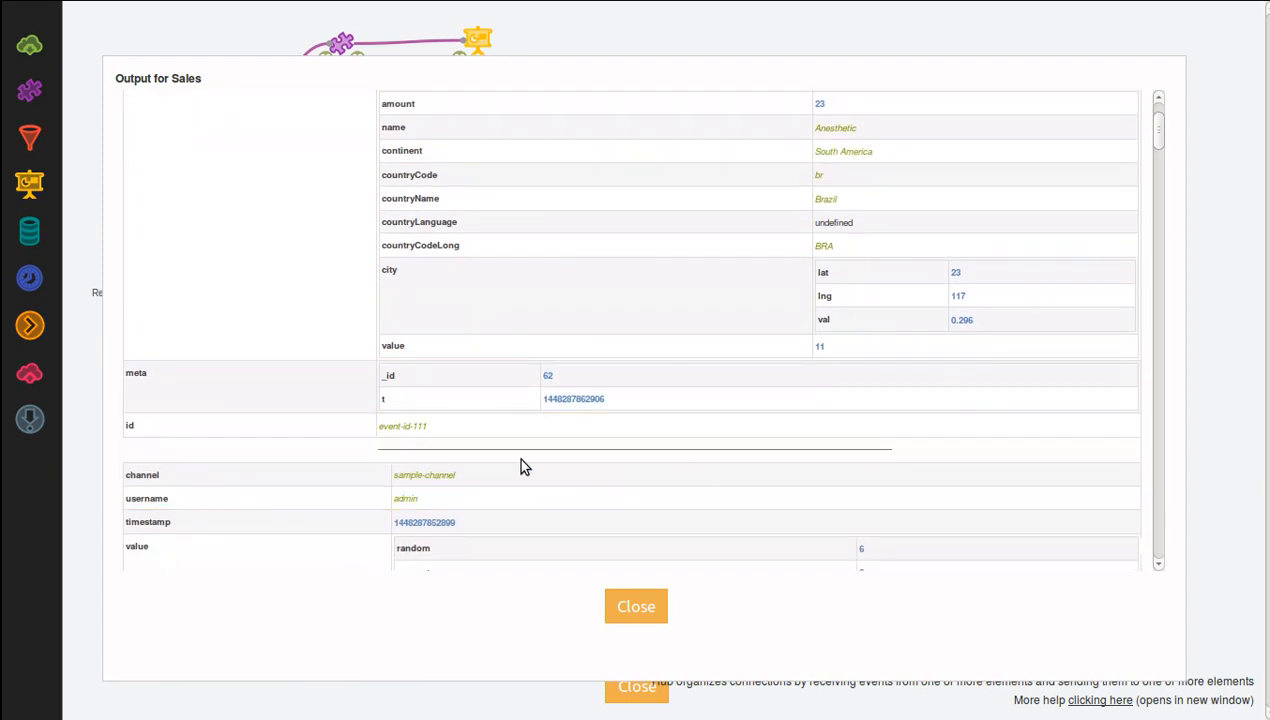
scroll(545, 271, "up", 2)
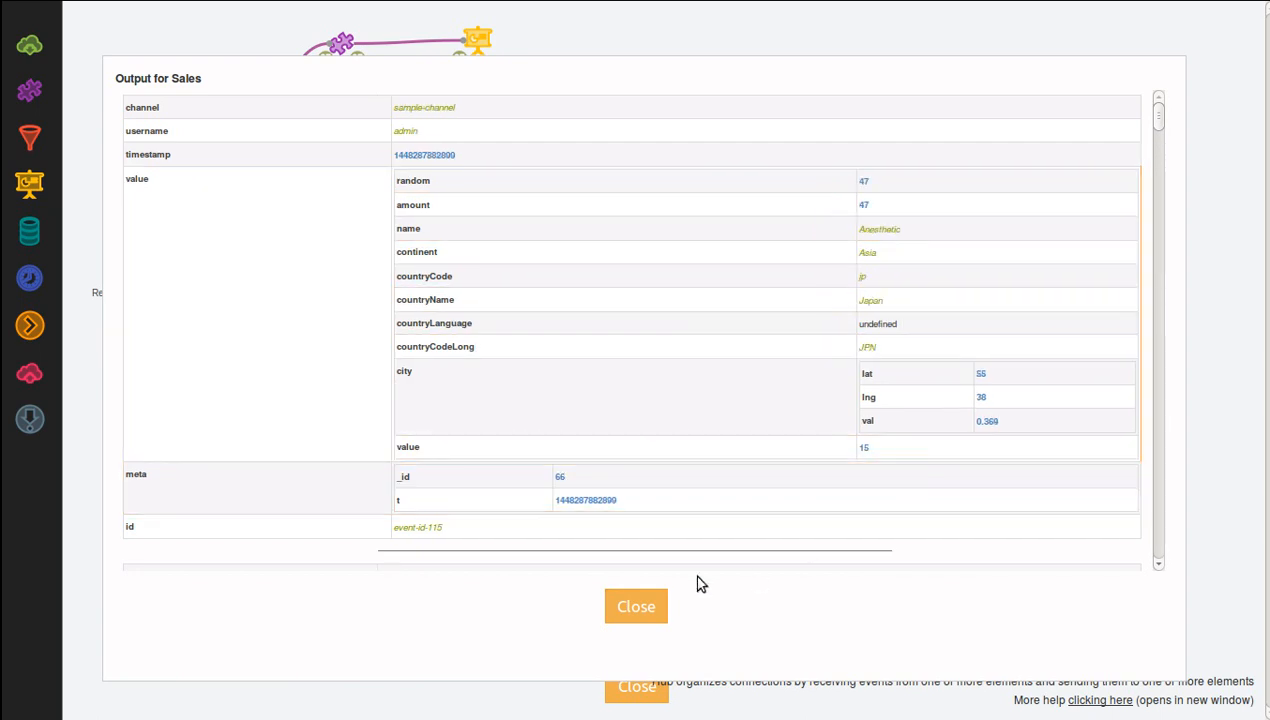
left_click(630, 606)
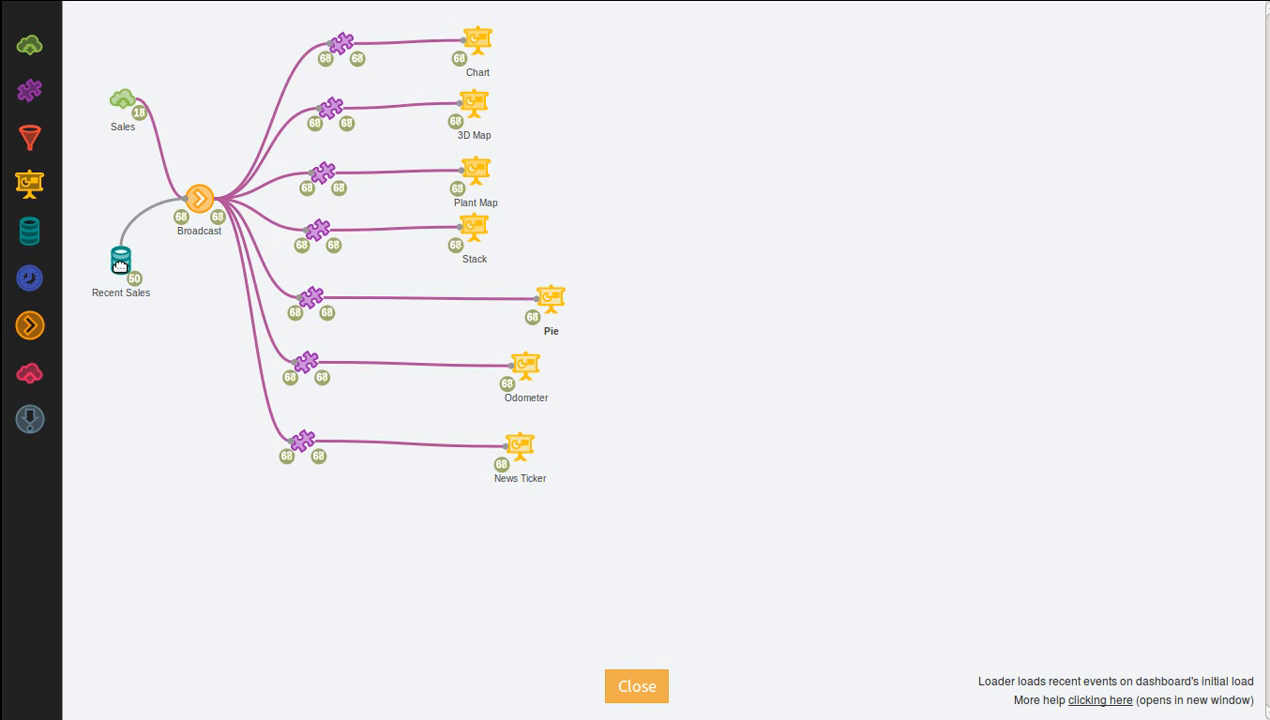
Step: Connect the Recent Sales loader to the Add Label adapter feeding the Odometer, and remove that connection again
left_click(120, 265)
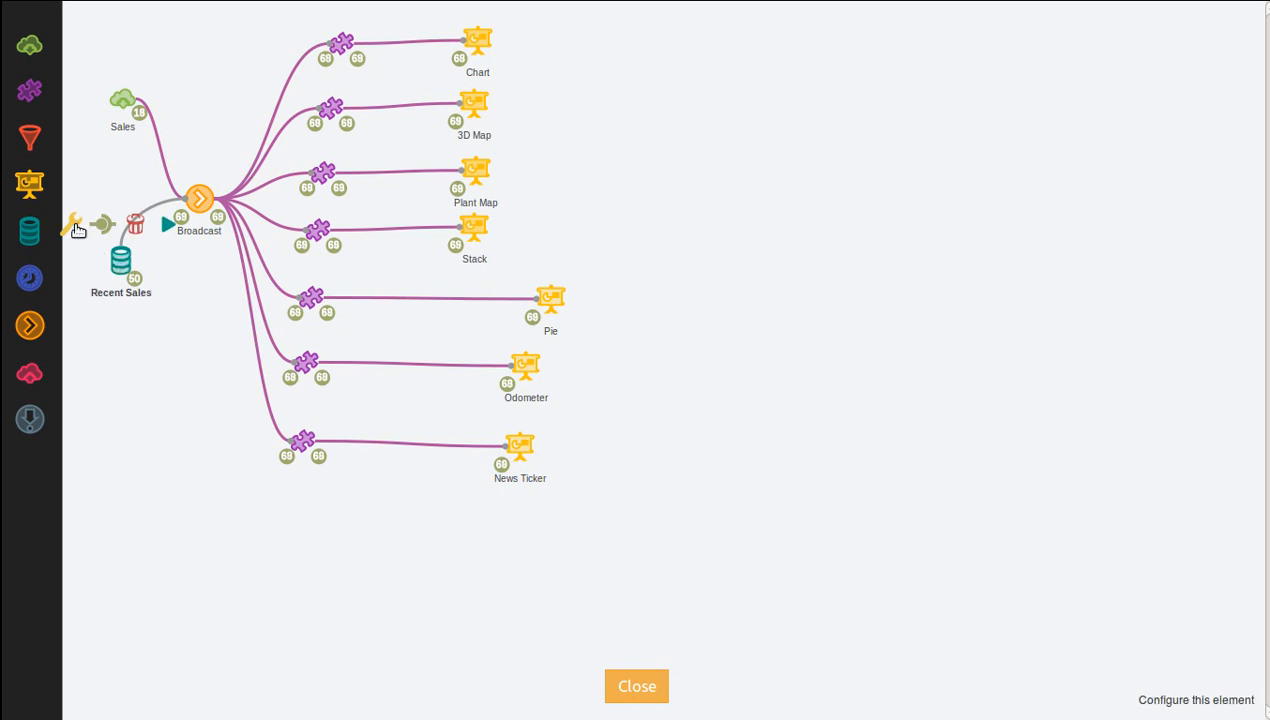
left_click(117, 261)
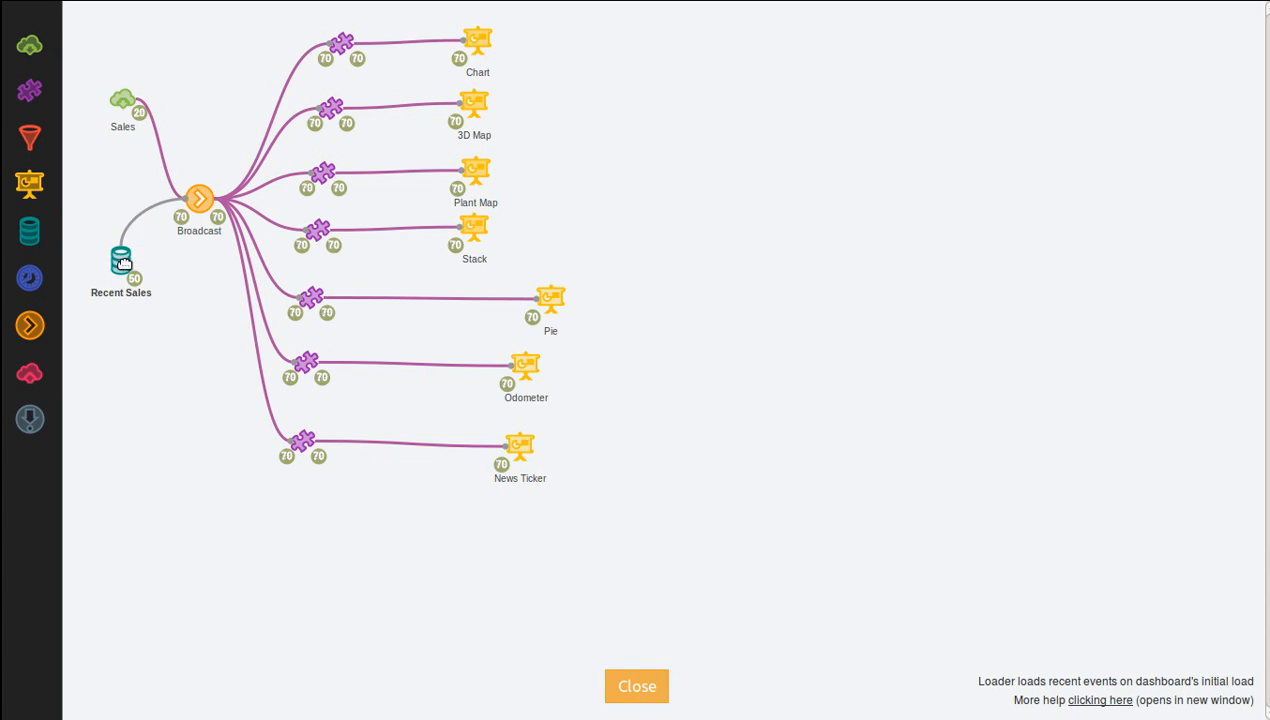
left_click(123, 102)
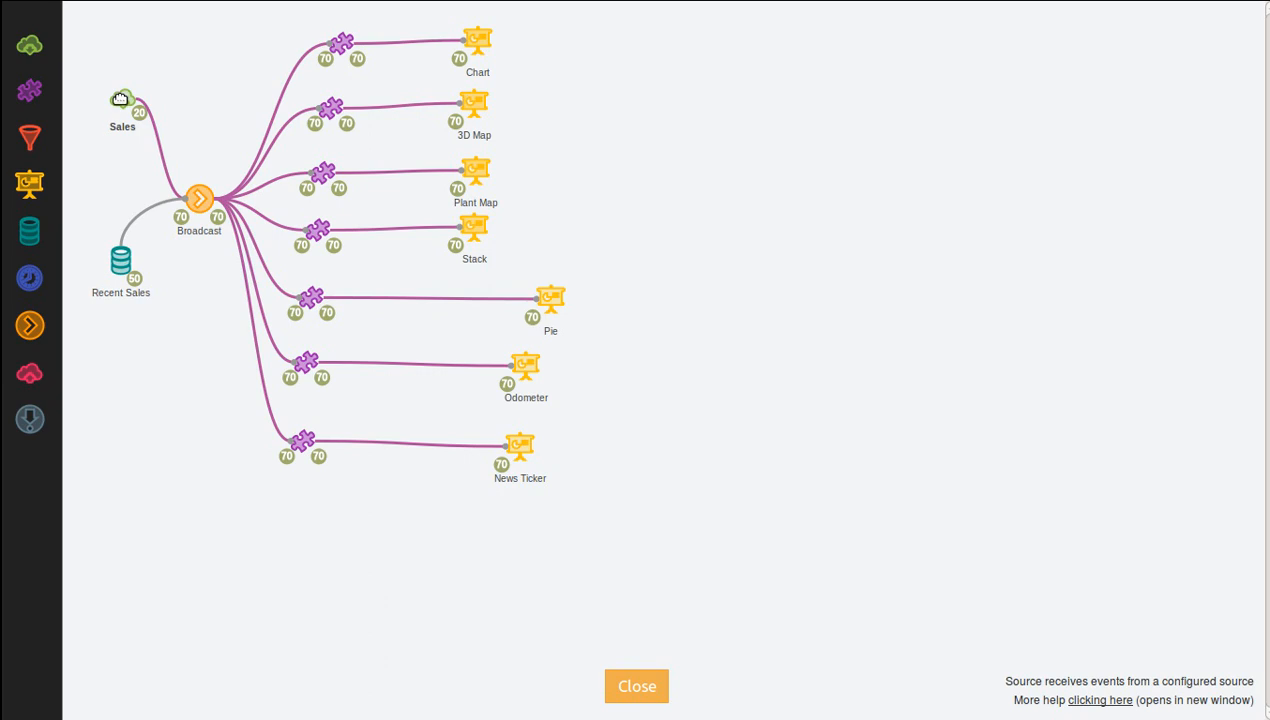
left_click(122, 262)
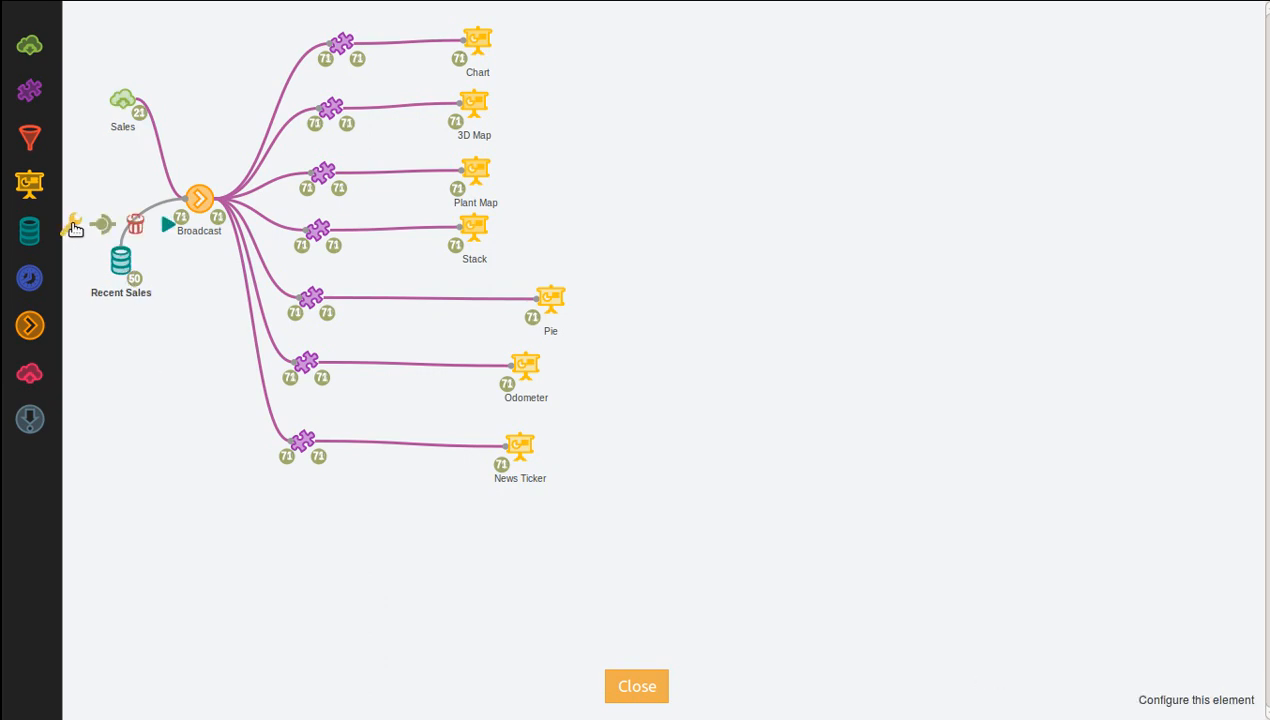
left_click_drag(102, 228, 305, 380)
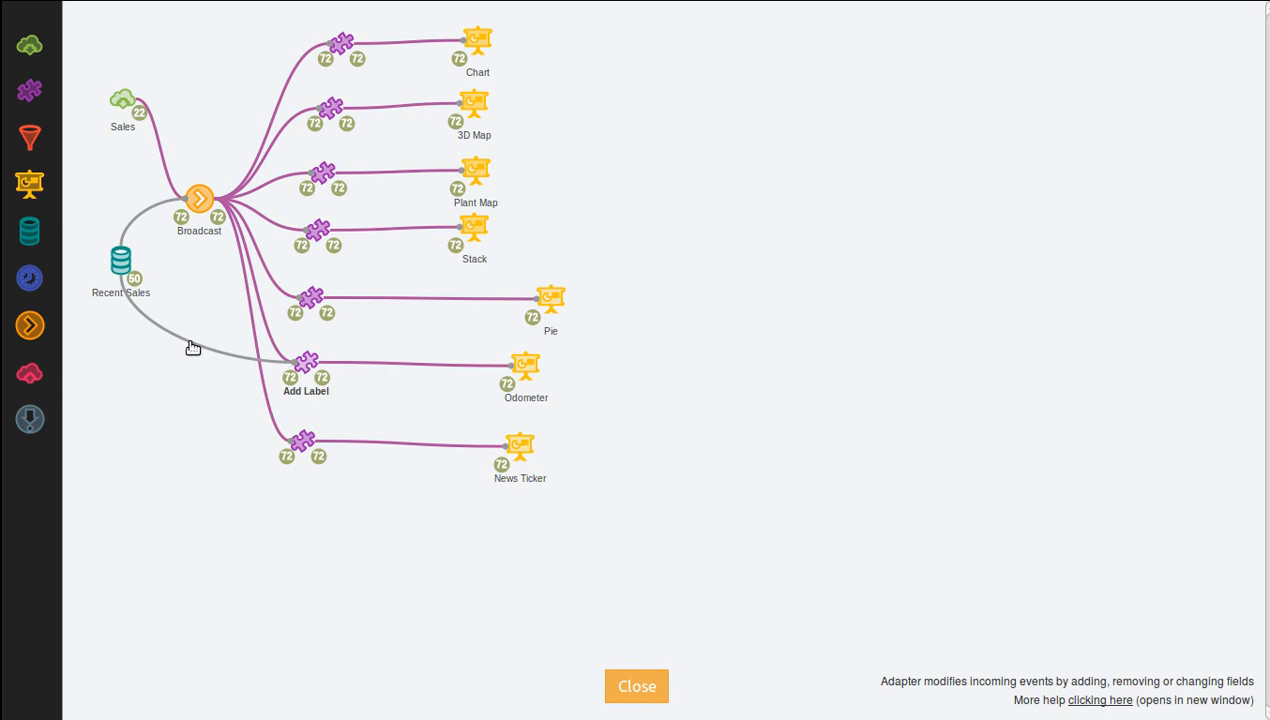
mouse_move(181, 330)
left_click(183, 331)
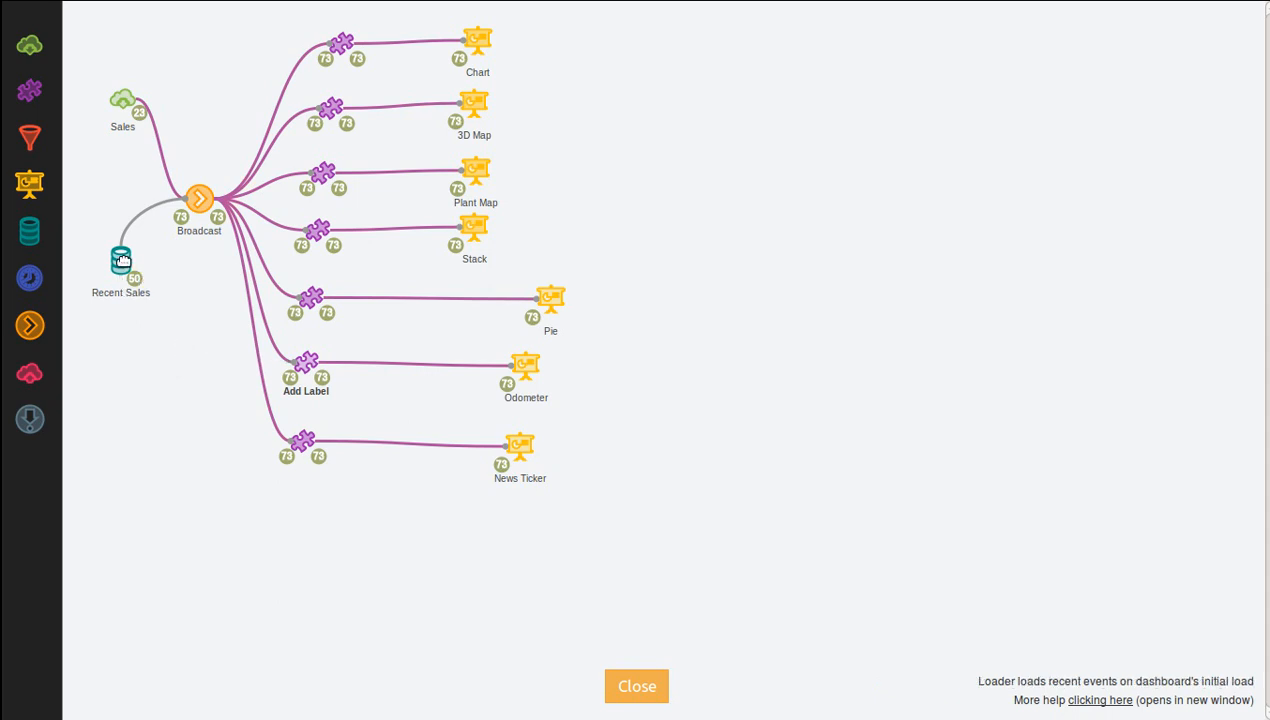
Step: Reload the recent events with the Recent Sales loader and use the lock action on the Sales source
mouse_move(120, 258)
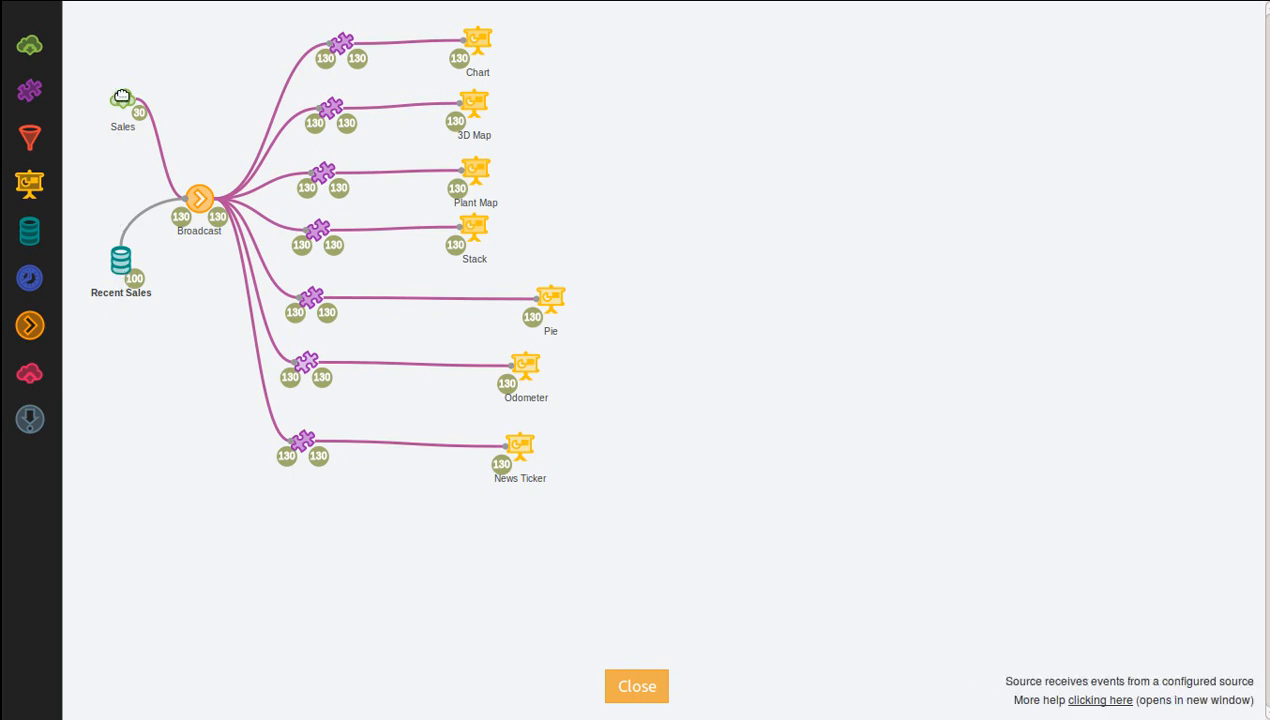
mouse_move(122, 97)
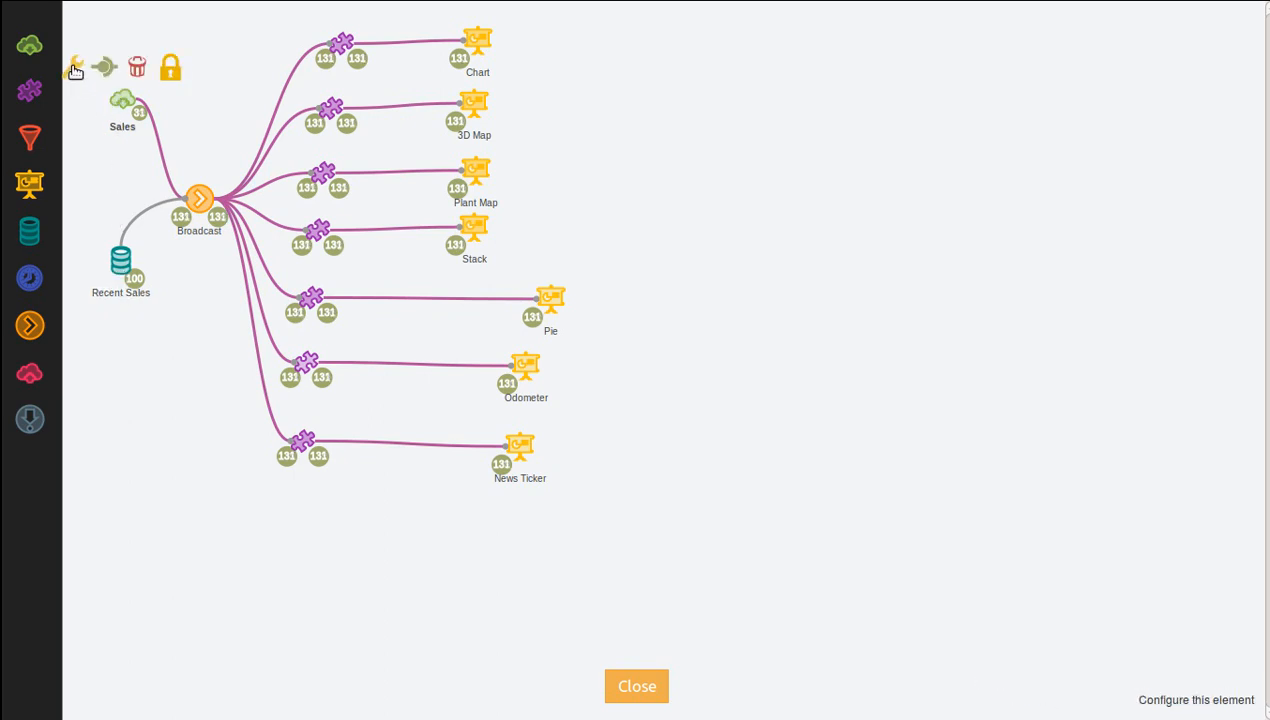
left_click(172, 72)
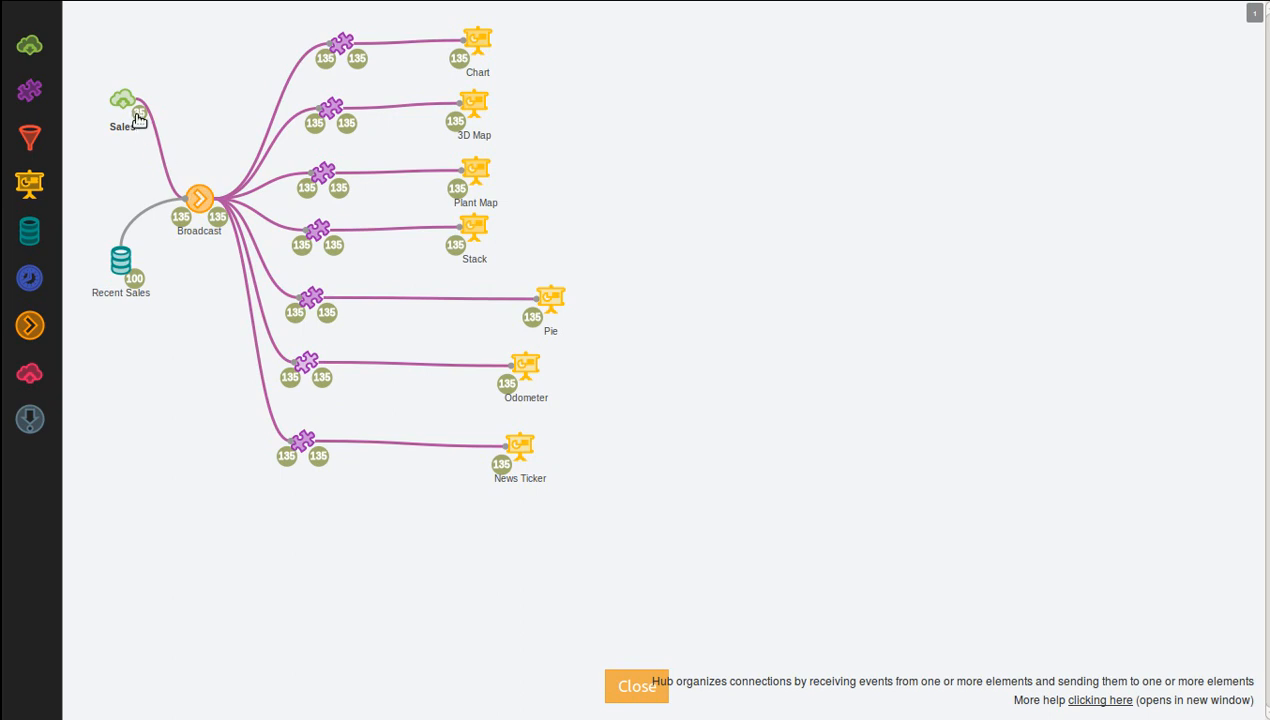
Step: Inspect the type options in the Broadcast hub's configuration and cancel without changing the type
left_click(200, 199)
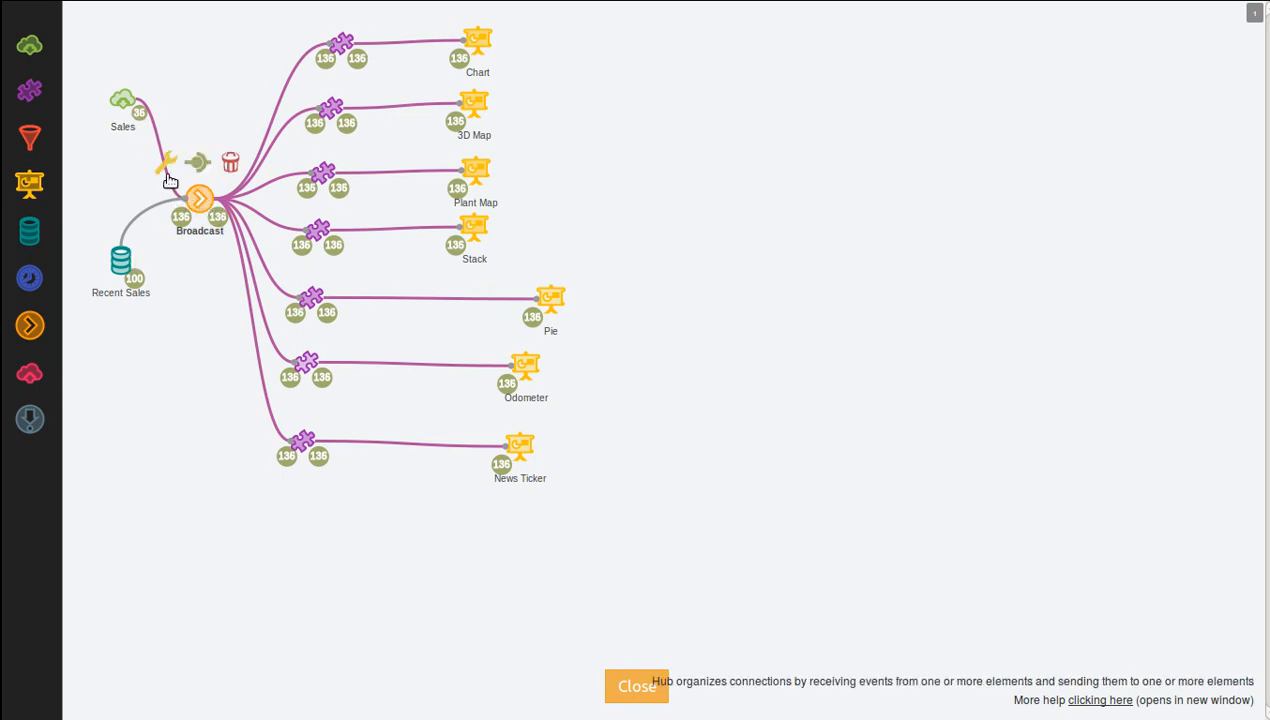
left_click(163, 170)
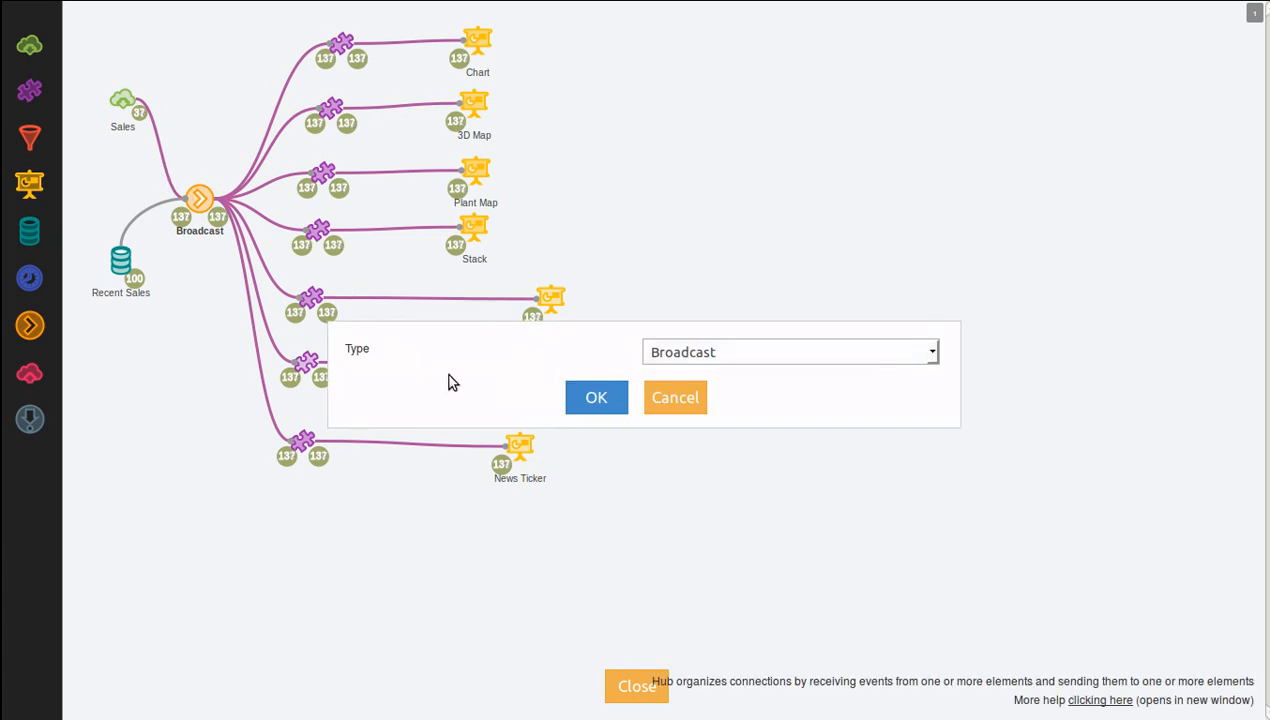
left_click(772, 356)
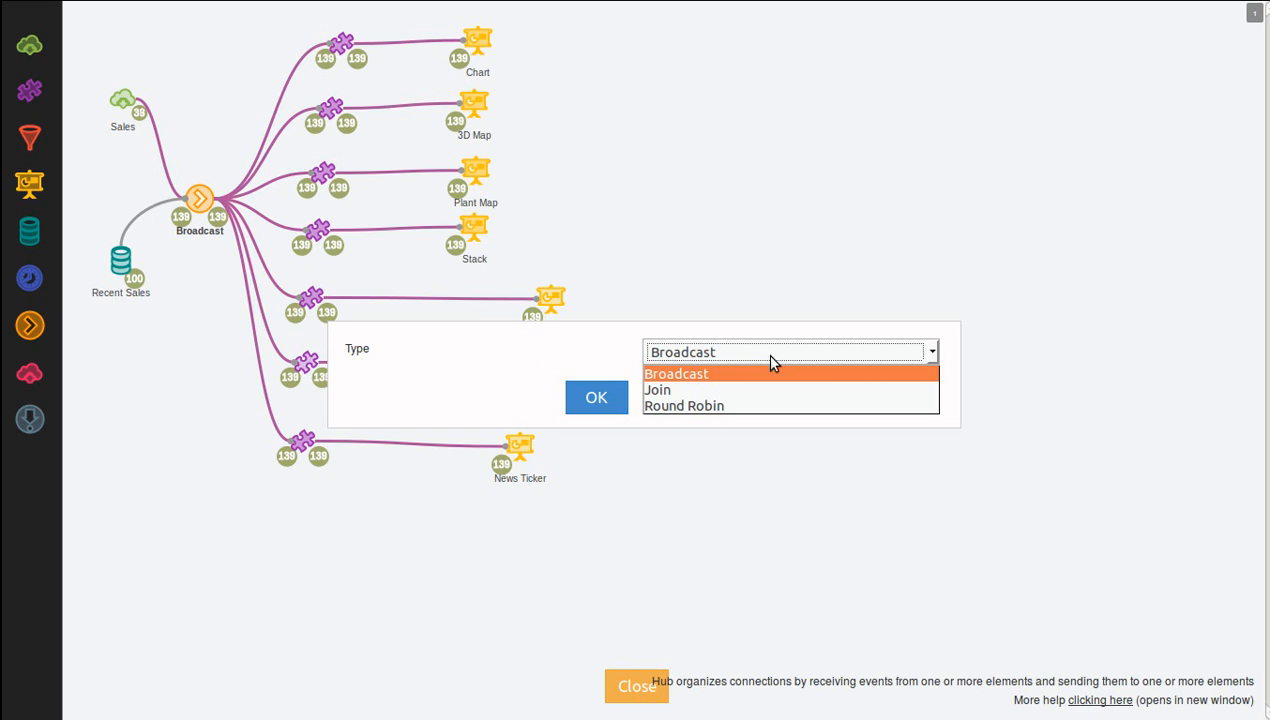
left_click(650, 374)
left_click(686, 357)
left_click(591, 354)
left_click(671, 400)
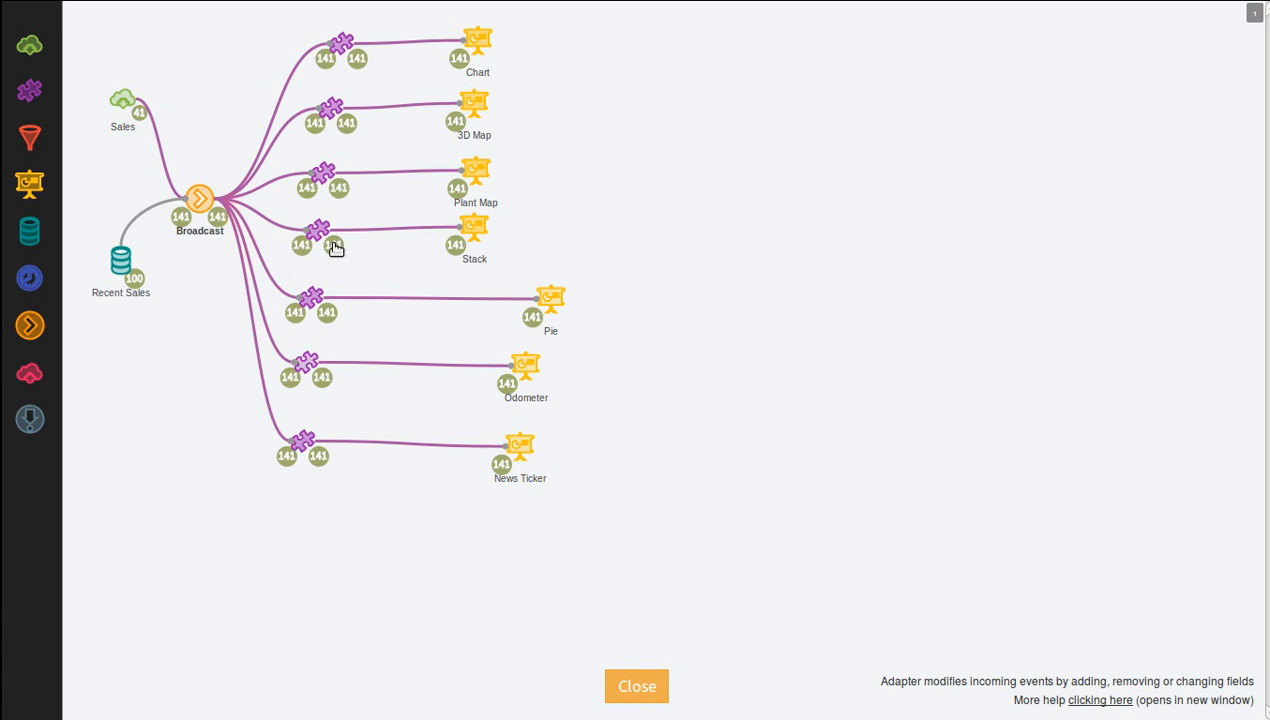
Step: Compare the input and output events of the adapter that feeds the Stack view
left_click(304, 251)
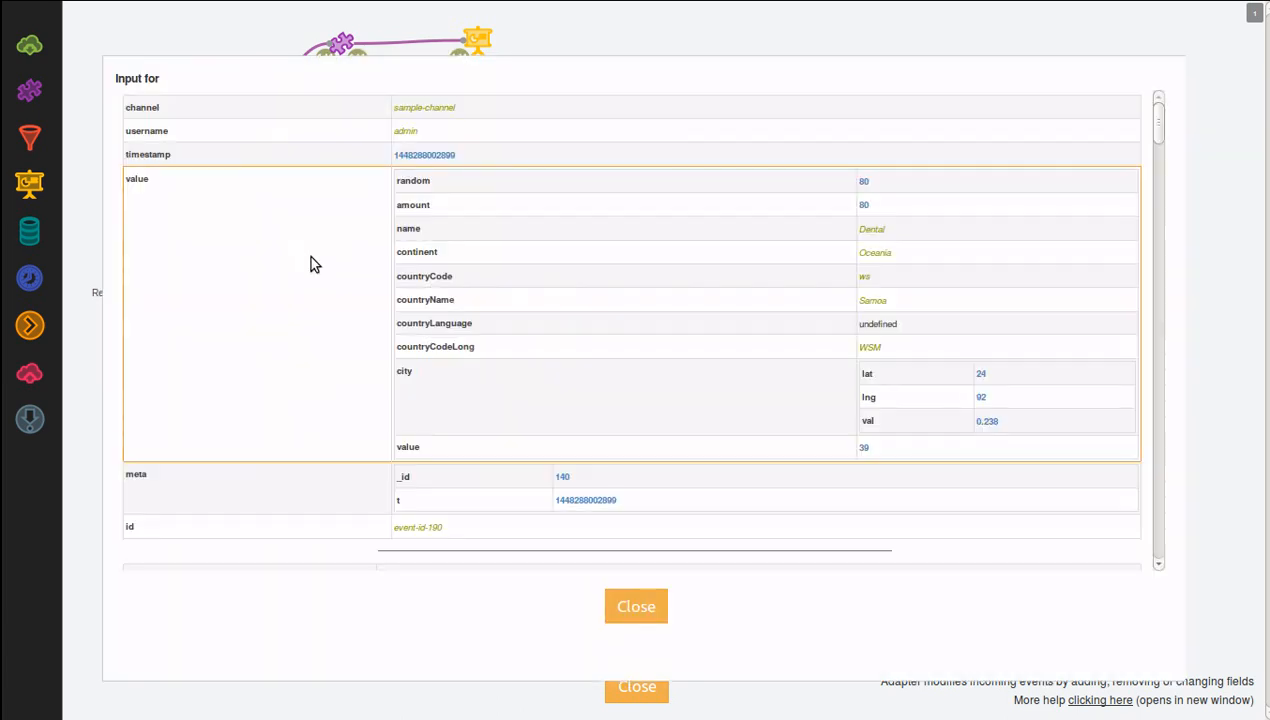
left_click(622, 607)
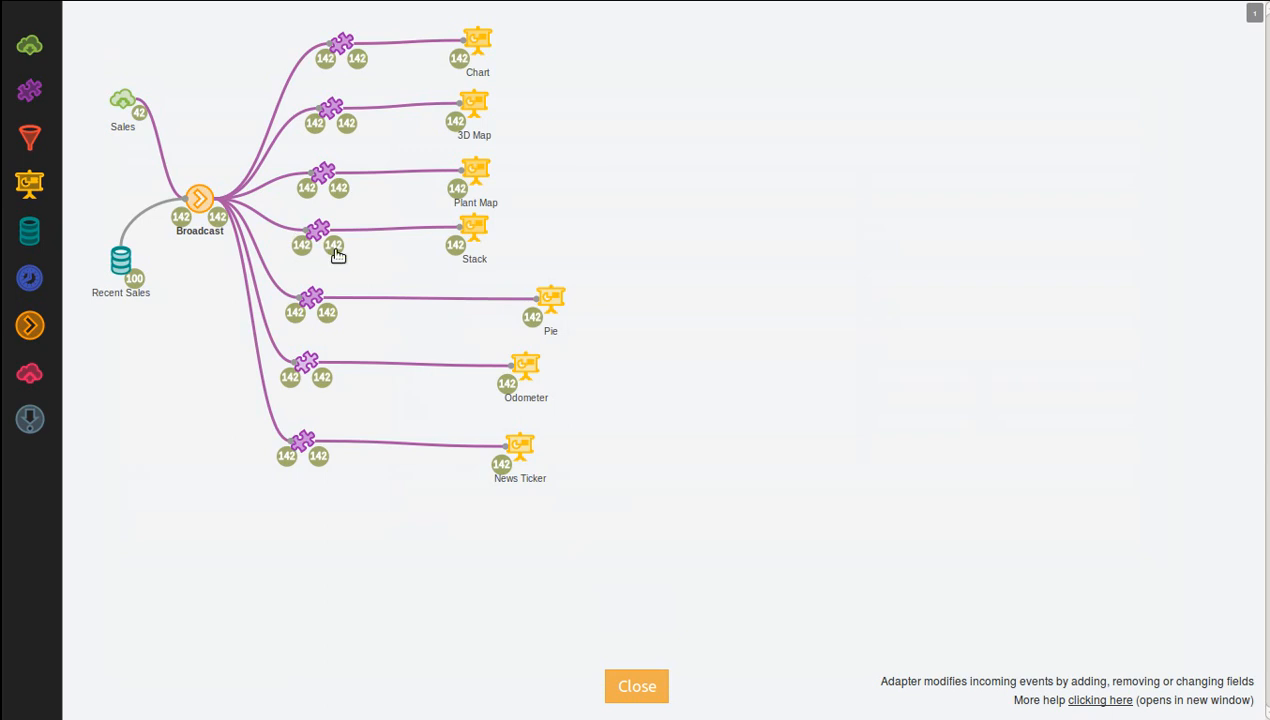
left_click(333, 246)
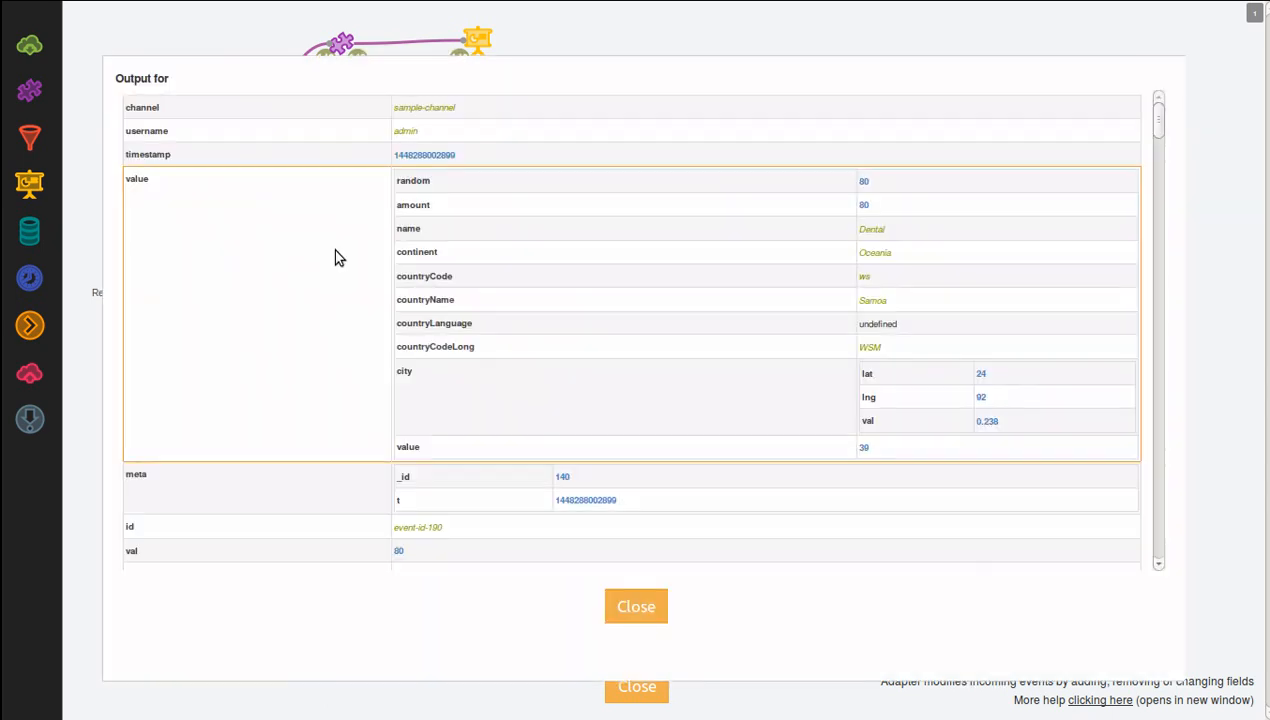
left_click(634, 606)
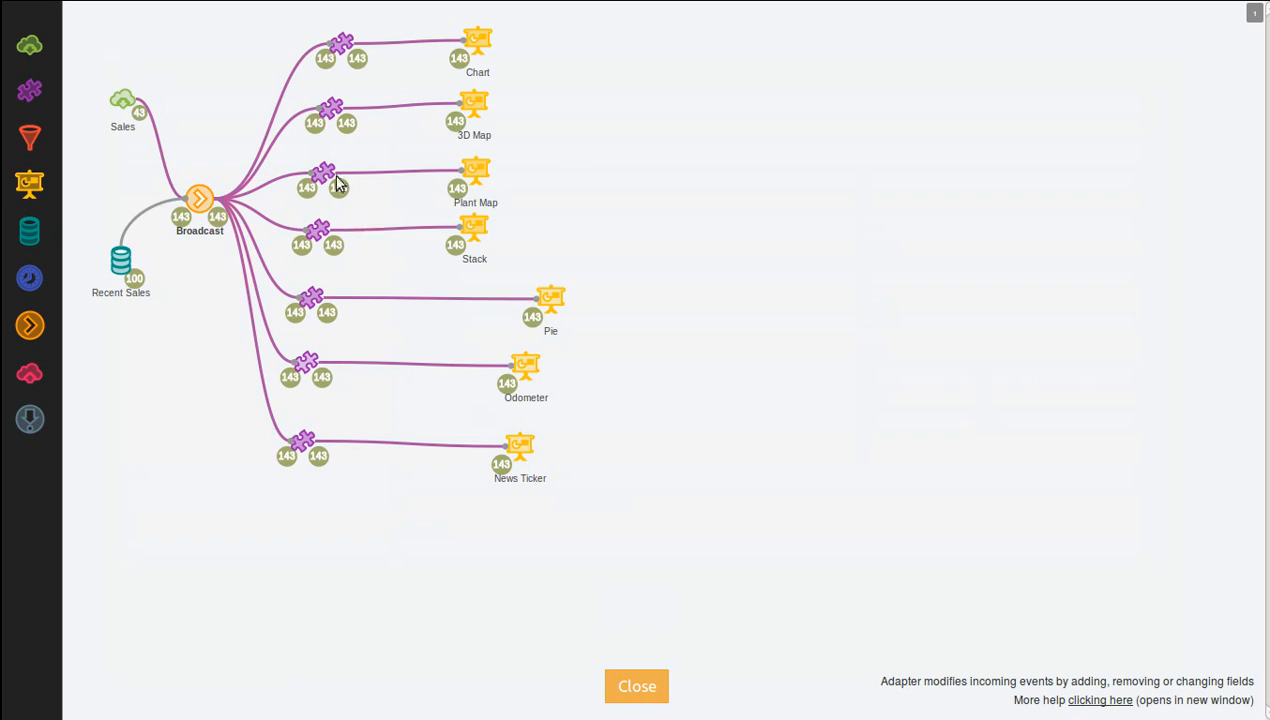
Step: Open the configuration of the adapter feeding the Plant Map and examine its block categories from Control to Text
left_click(270, 148)
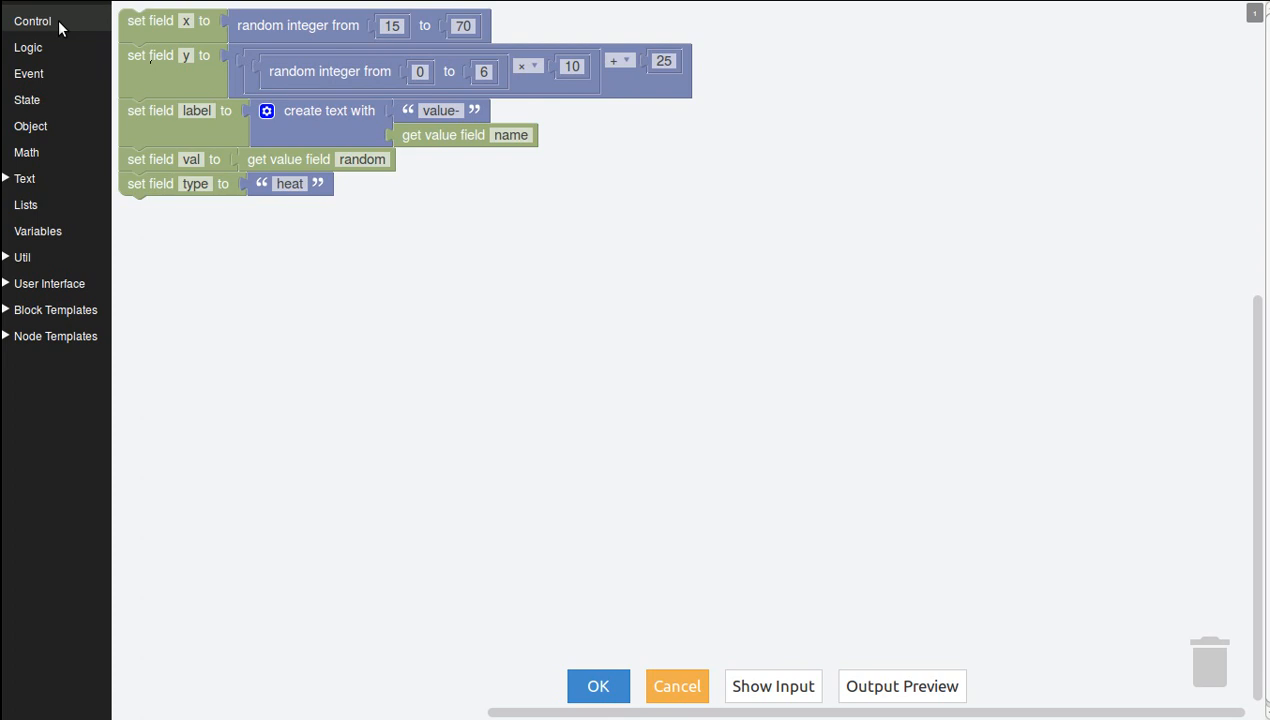
left_click(22, 30)
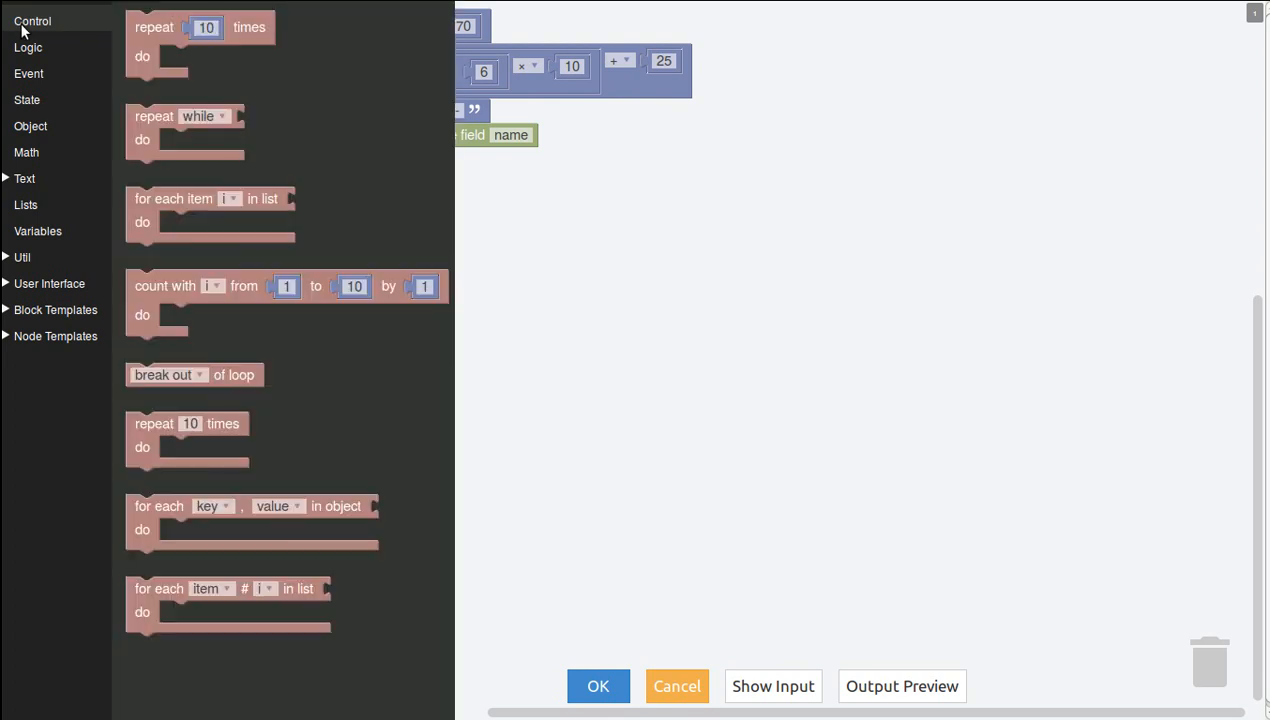
left_click(40, 44)
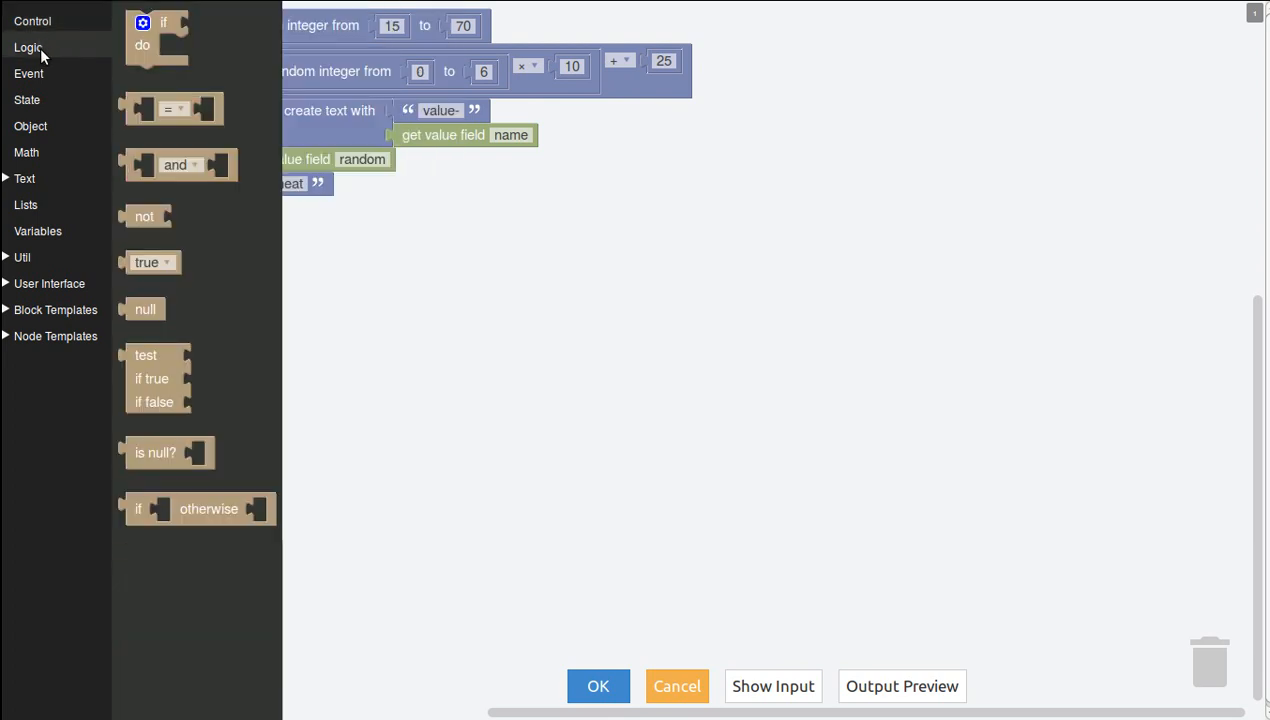
left_click(41, 72)
left_click(38, 100)
left_click(38, 126)
left_click(38, 150)
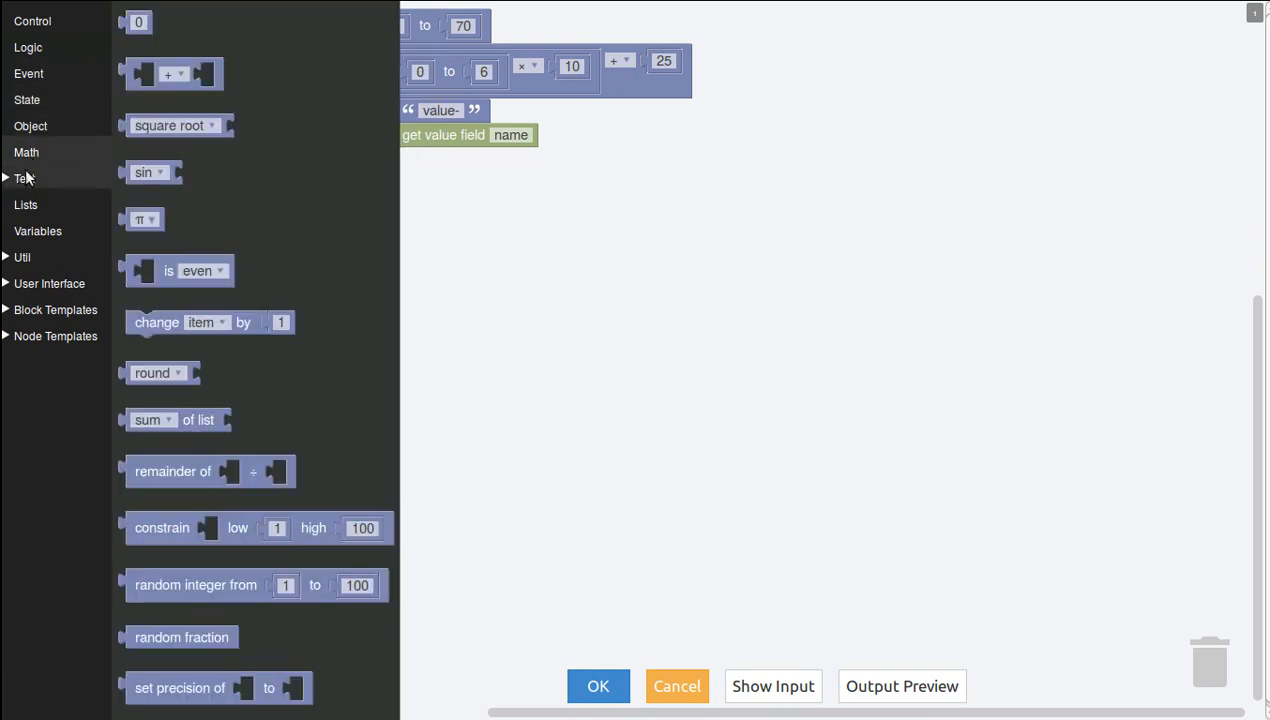
left_click(18, 180)
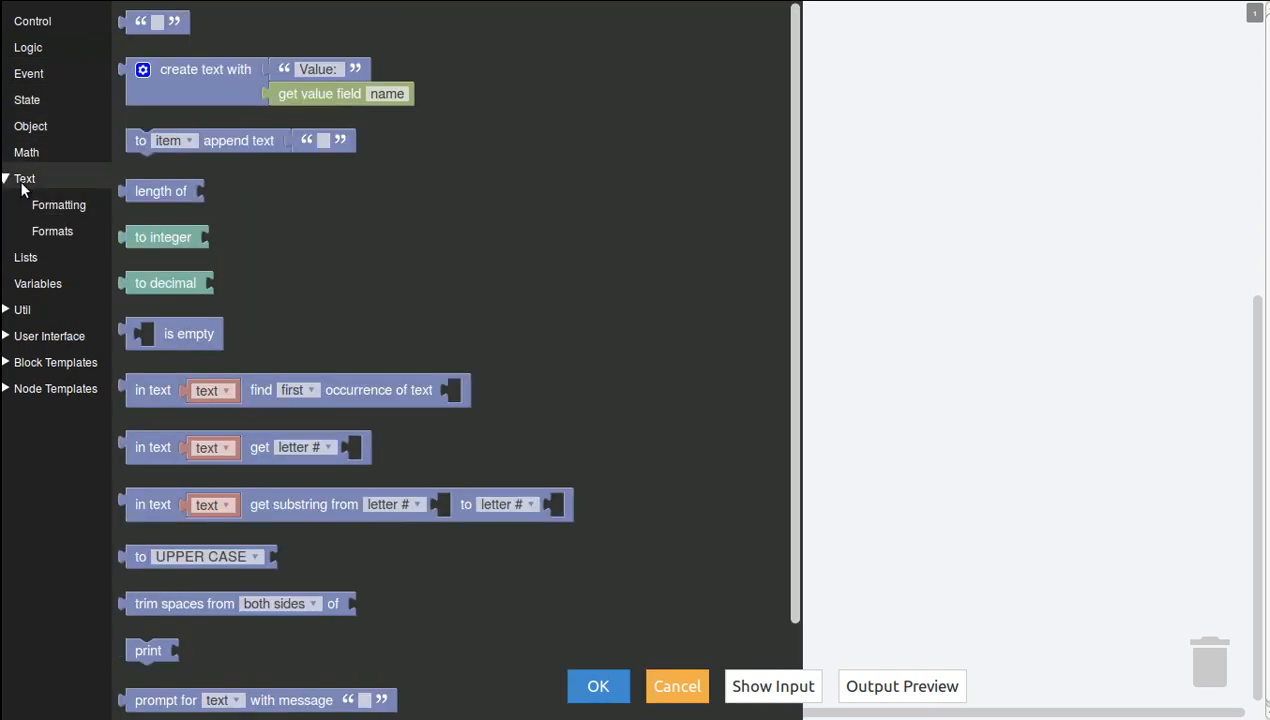
left_click(22, 186)
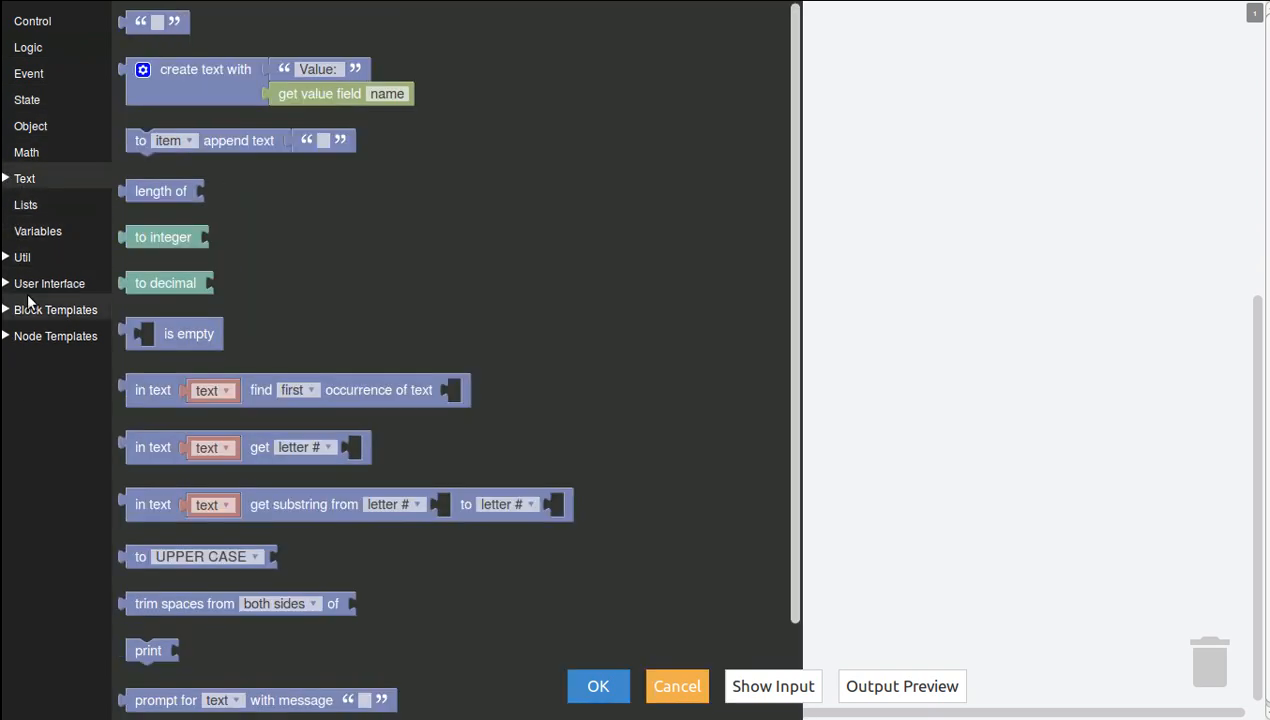
Step: Examine the ready-made Block Templates, including Set Value, Set Label, Set Color by Field Value and Set Color by Threshold
left_click(16, 310)
left_click(34, 338)
left_click(54, 362)
left_click(67, 437)
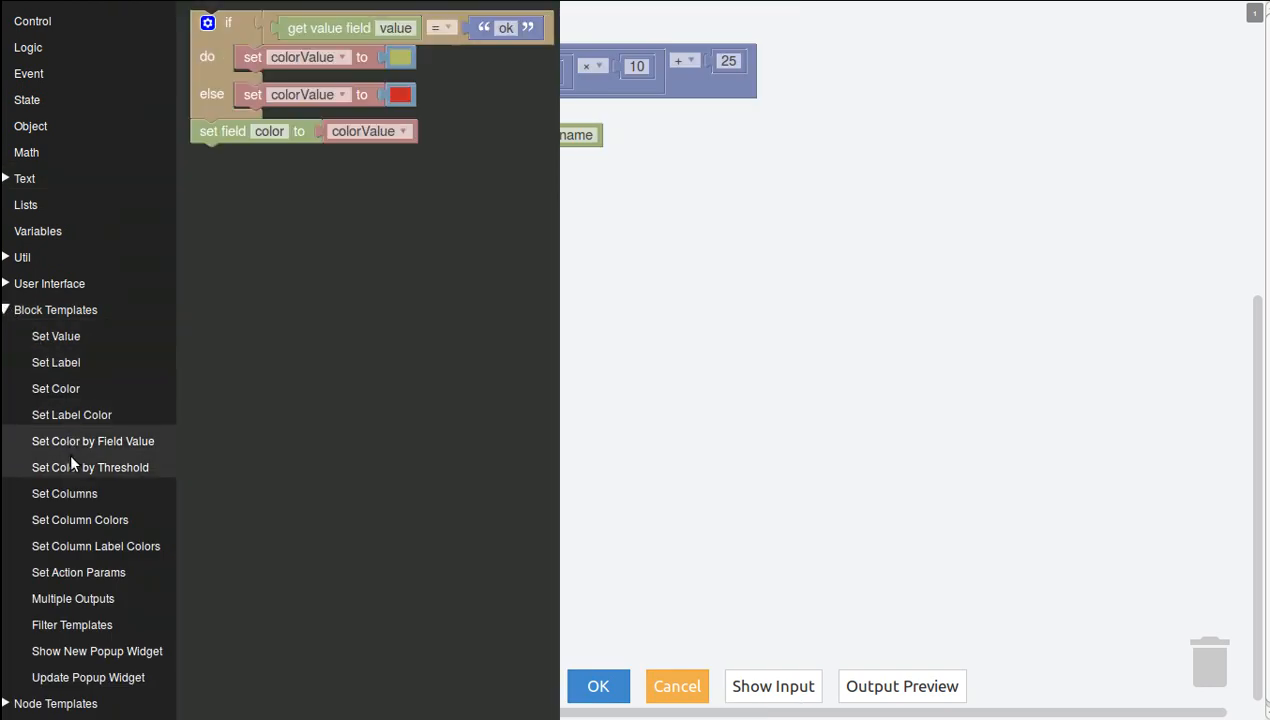
left_click(69, 464)
left_click(5, 312)
left_click(6, 312)
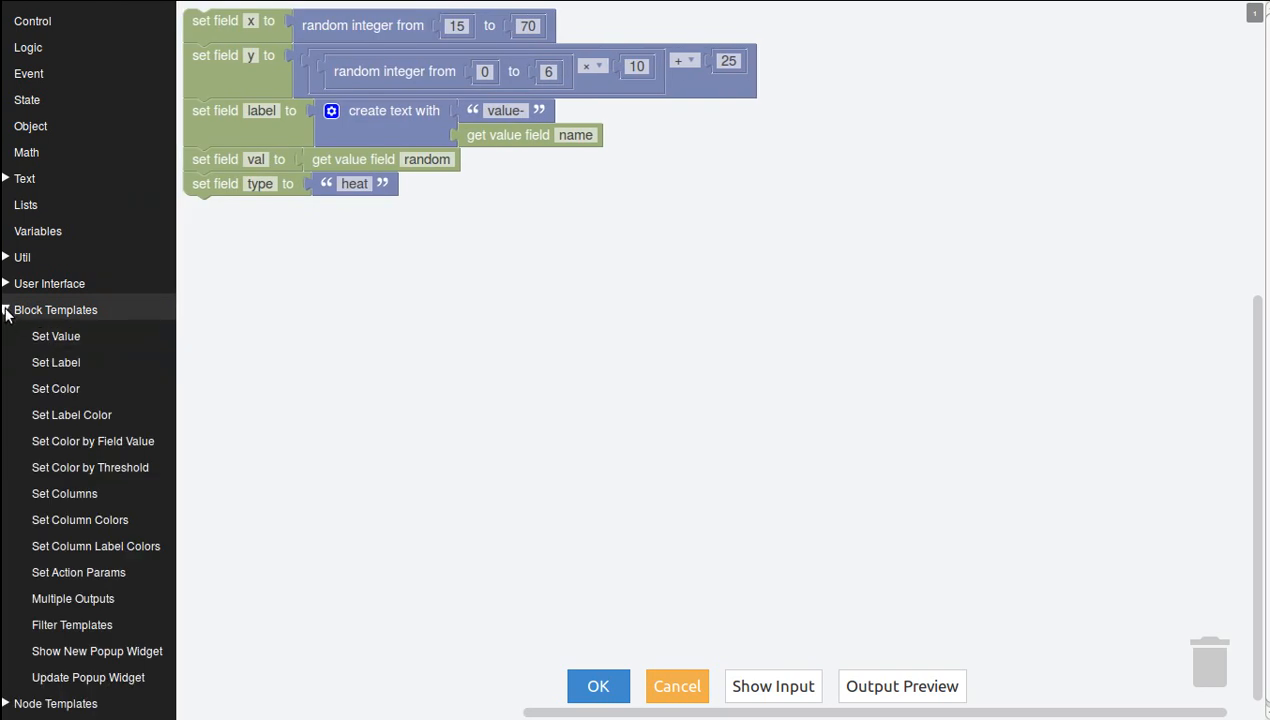
left_click(5, 312)
Step: Examine the Data View node templates, including the required 3D Globe blocks and the required and optional Calendar blocks
left_click(6, 338)
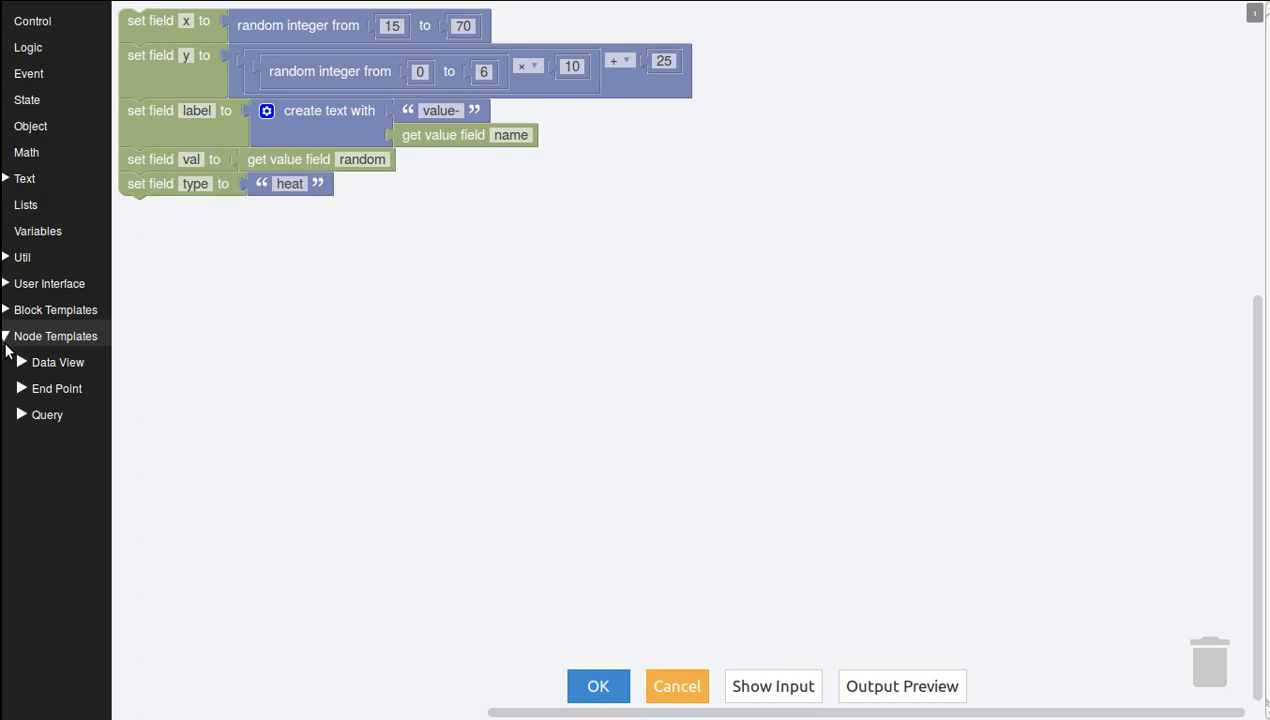
left_click(20, 362)
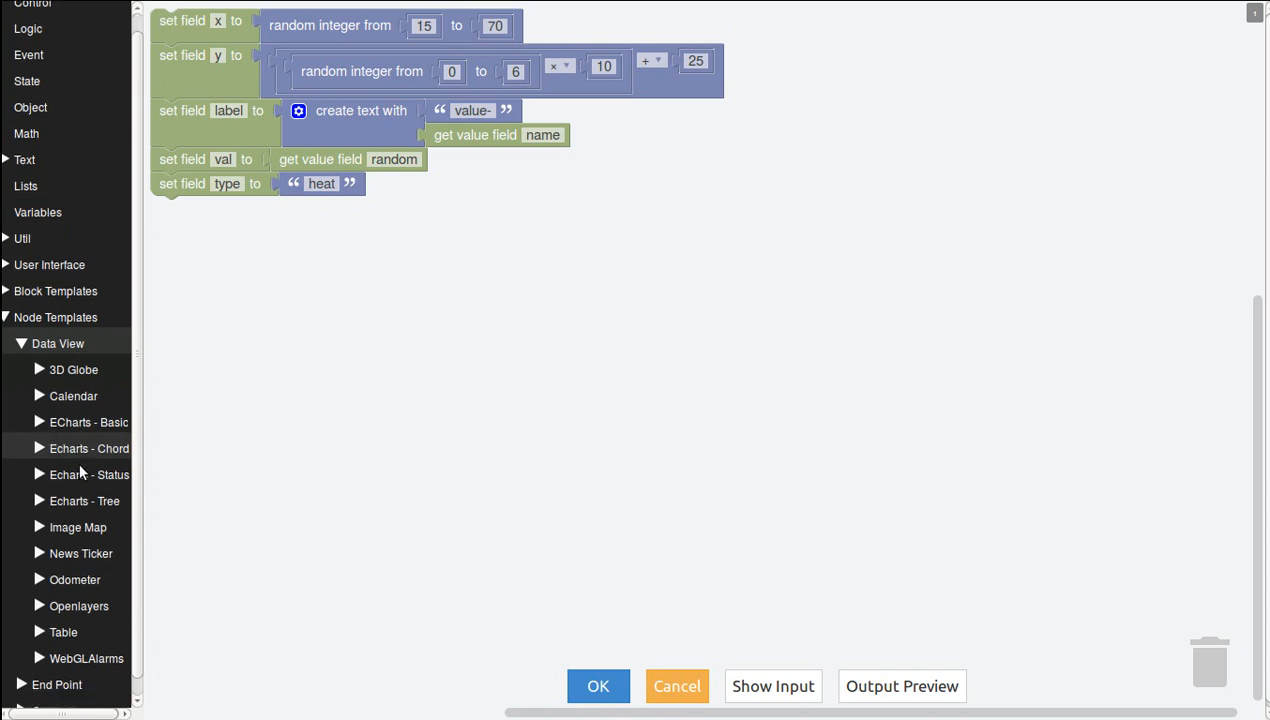
scroll(70, 430, "down", 1)
left_click(39, 353)
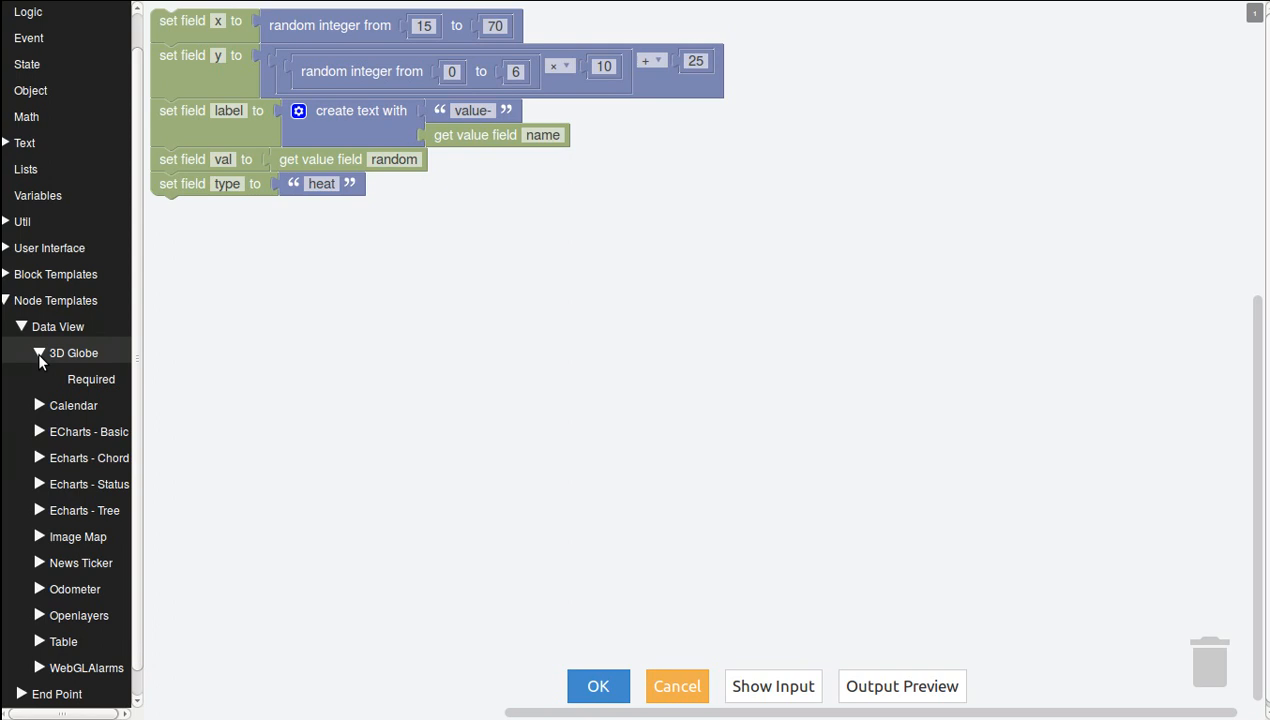
left_click(80, 379)
left_click(41, 356)
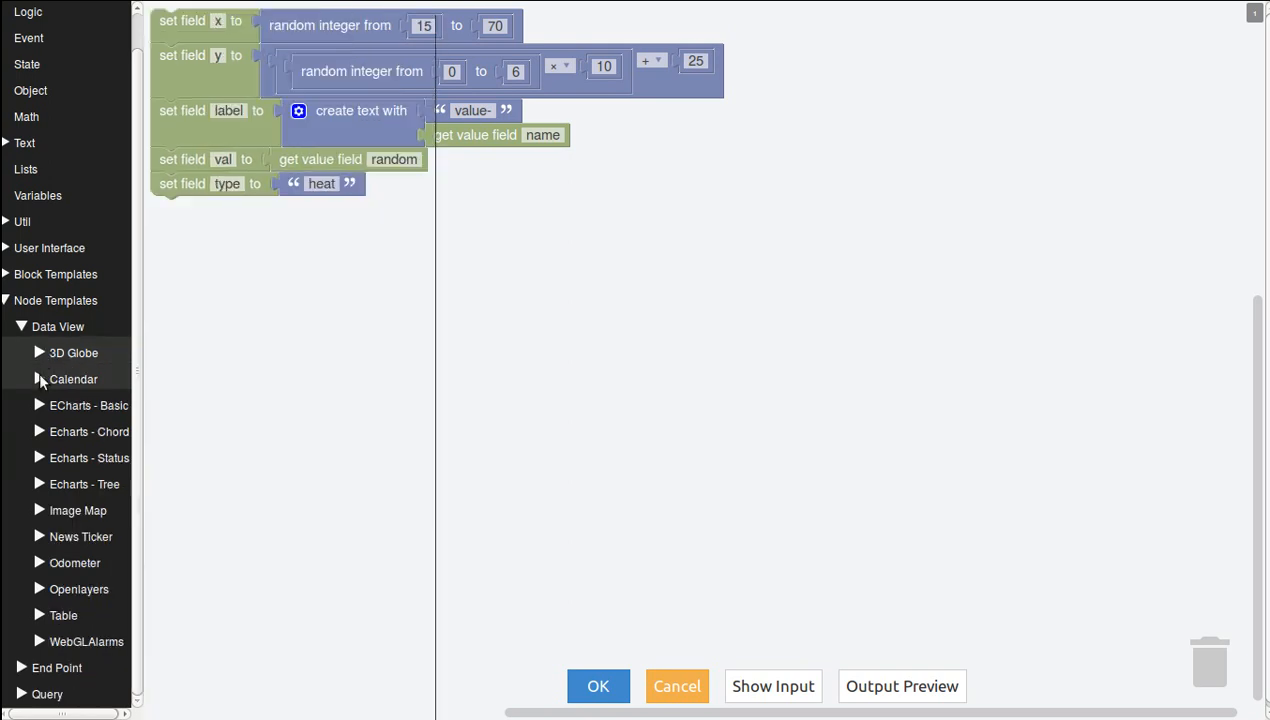
left_click(45, 382)
left_click(82, 405)
left_click(80, 431)
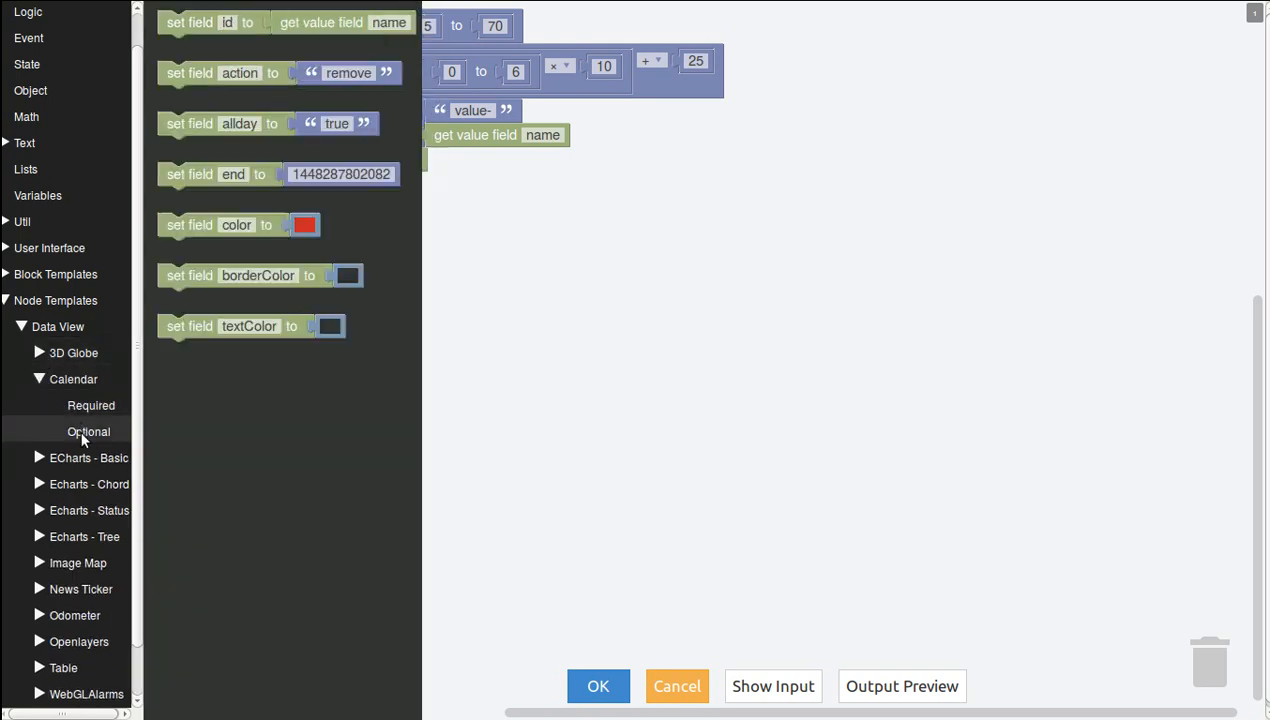
left_click(45, 379)
left_click(20, 328)
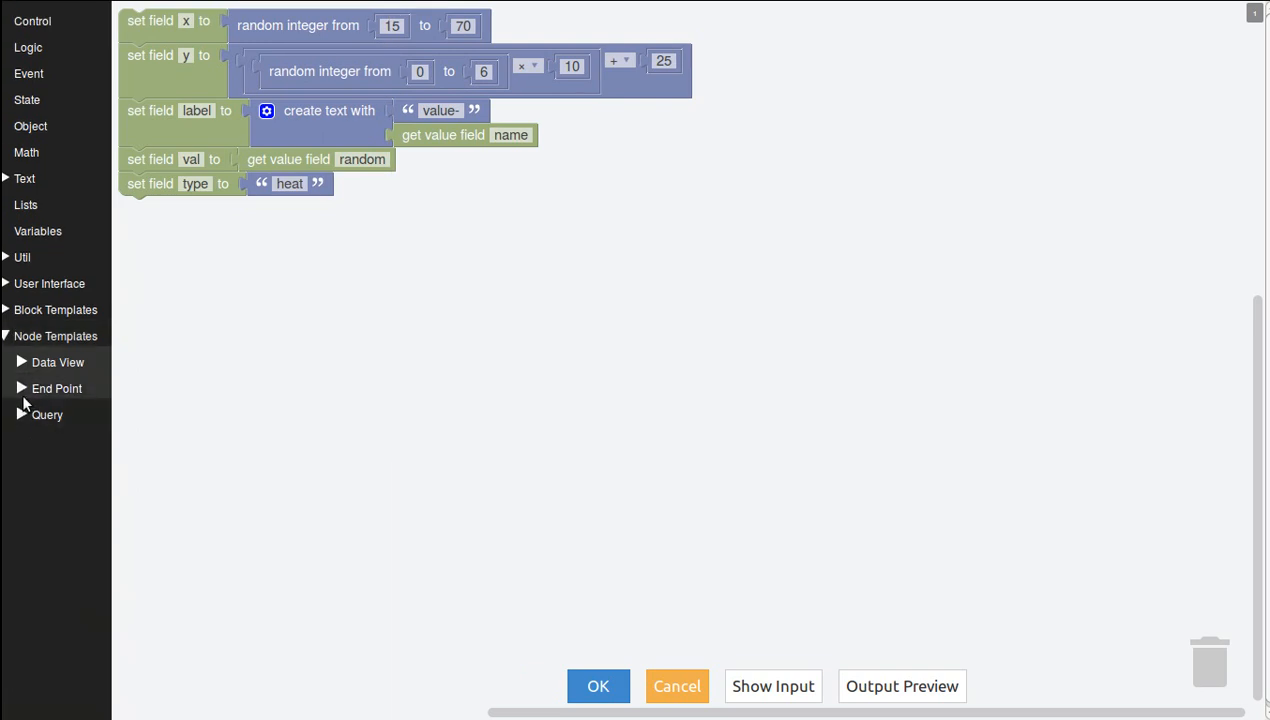
Step: Examine which node templates are offered for End Point and Query nodes
left_click(21, 388)
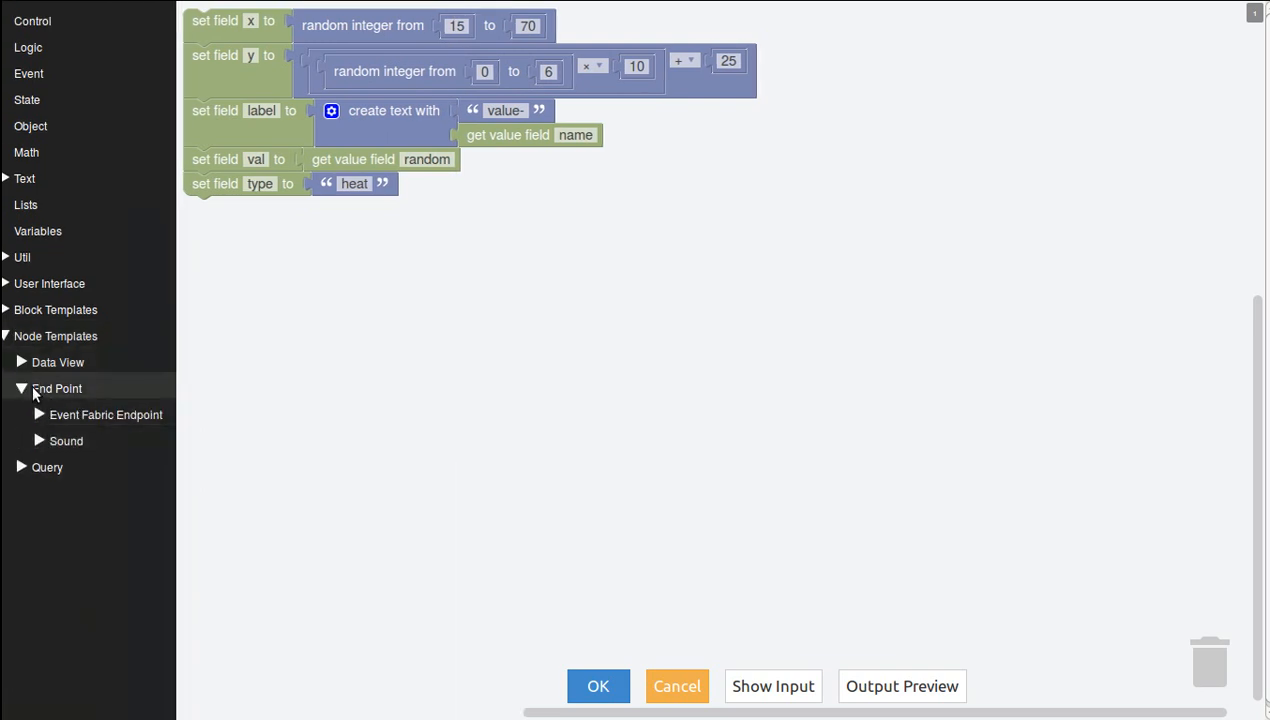
left_click(22, 388)
left_click(22, 414)
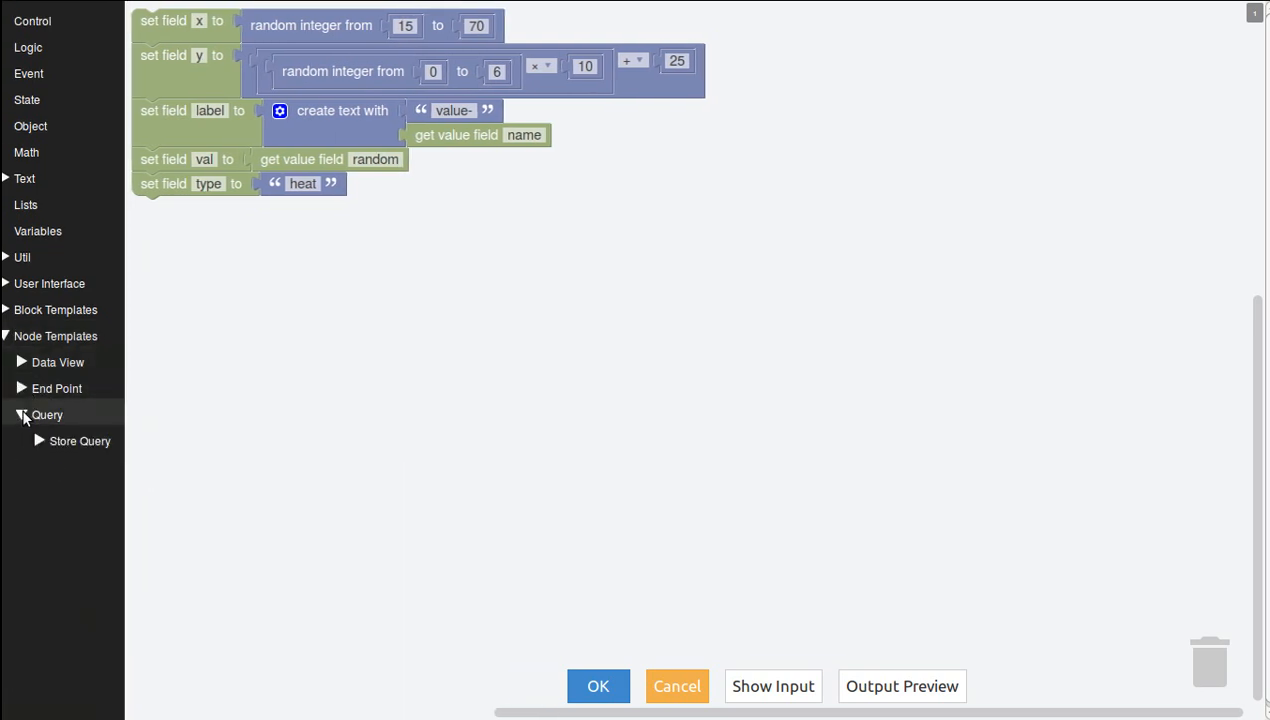
left_click(22, 414)
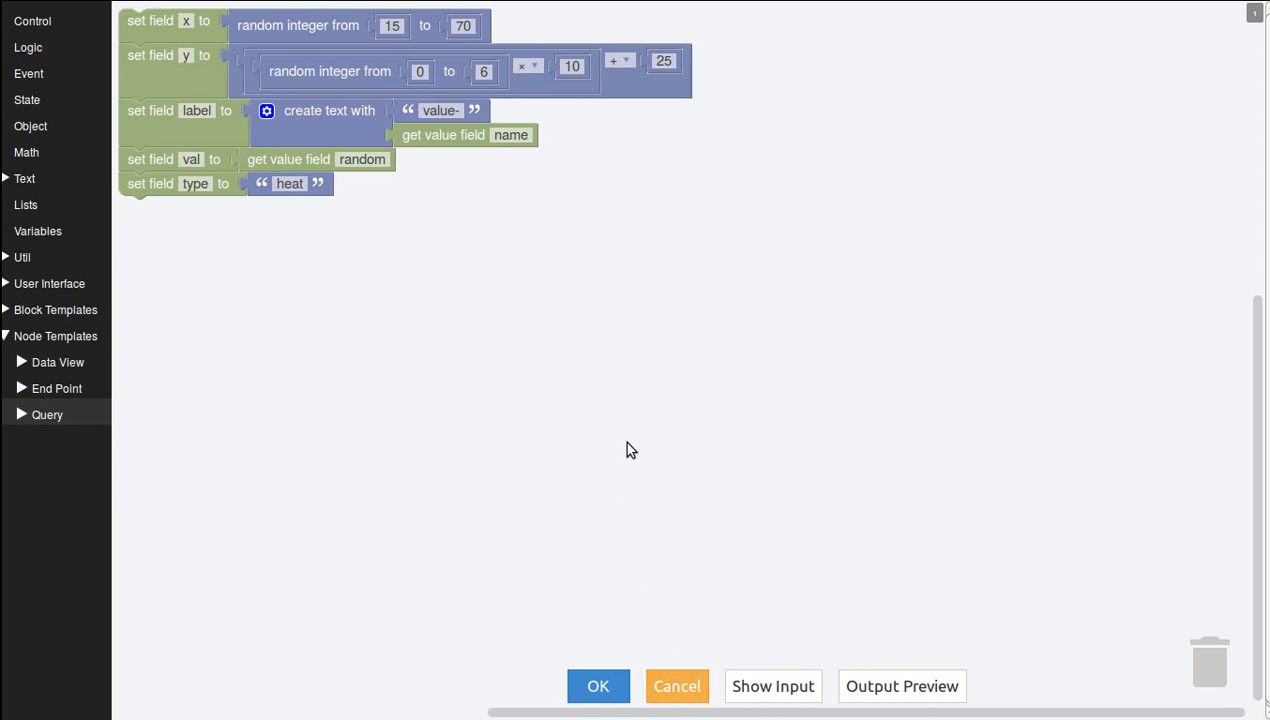
Step: Move the block stack into free workspace and attach the Set Color by Threshold template above the set field x block
left_click_drag(131, 12, 300, 160)
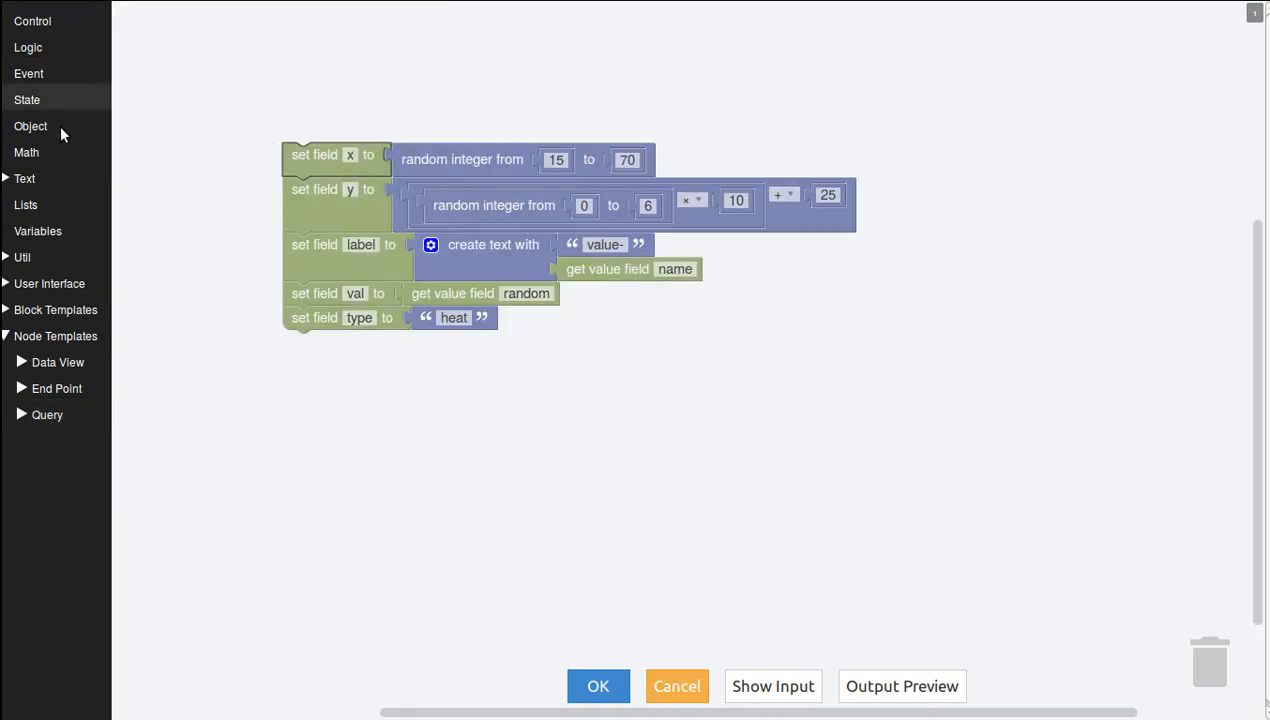
left_click(10, 318)
left_click(11, 312)
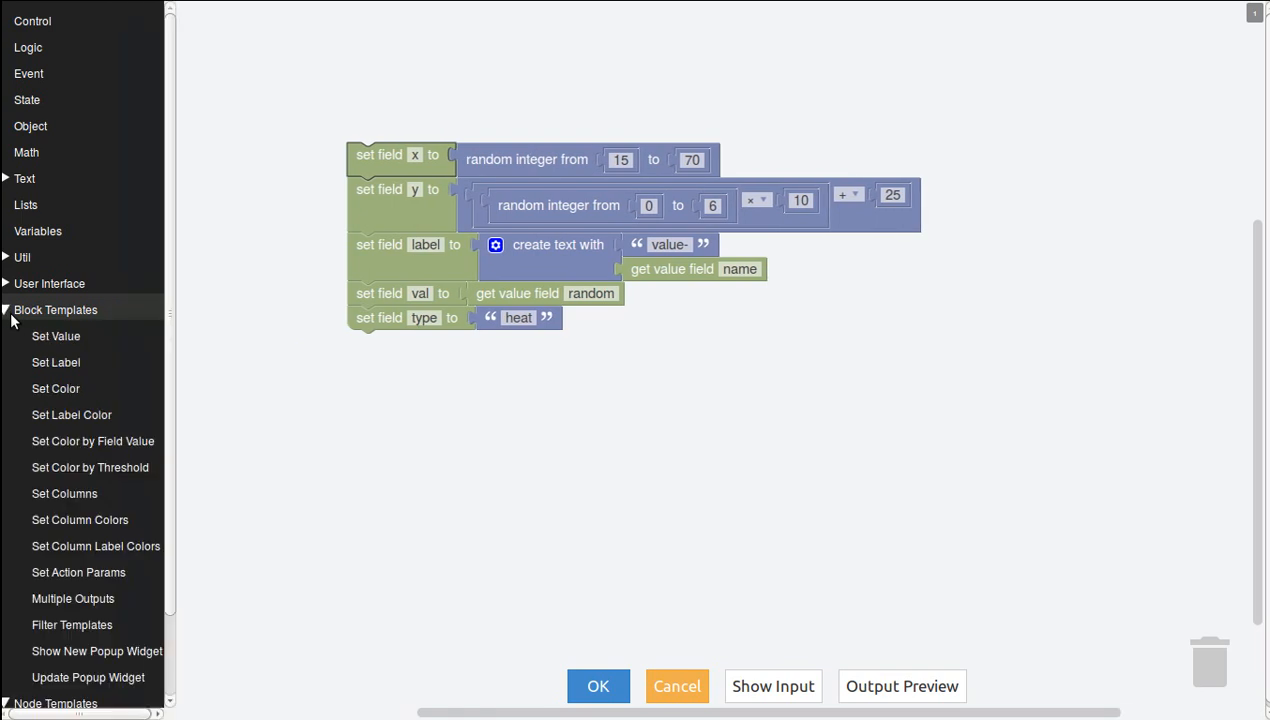
left_click(11, 312)
left_click(85, 466)
left_click_drag(205, 118, 366, 32)
Step: Detach the Set Color by Threshold blocks from the stack and delete them
left_click_drag(395, 229, 325, 220)
left_click_drag(335, 281, 372, 295)
left_click_drag(327, 232, 327, 232)
key("Delete")
left_click_drag(368, 119, 1177, 652)
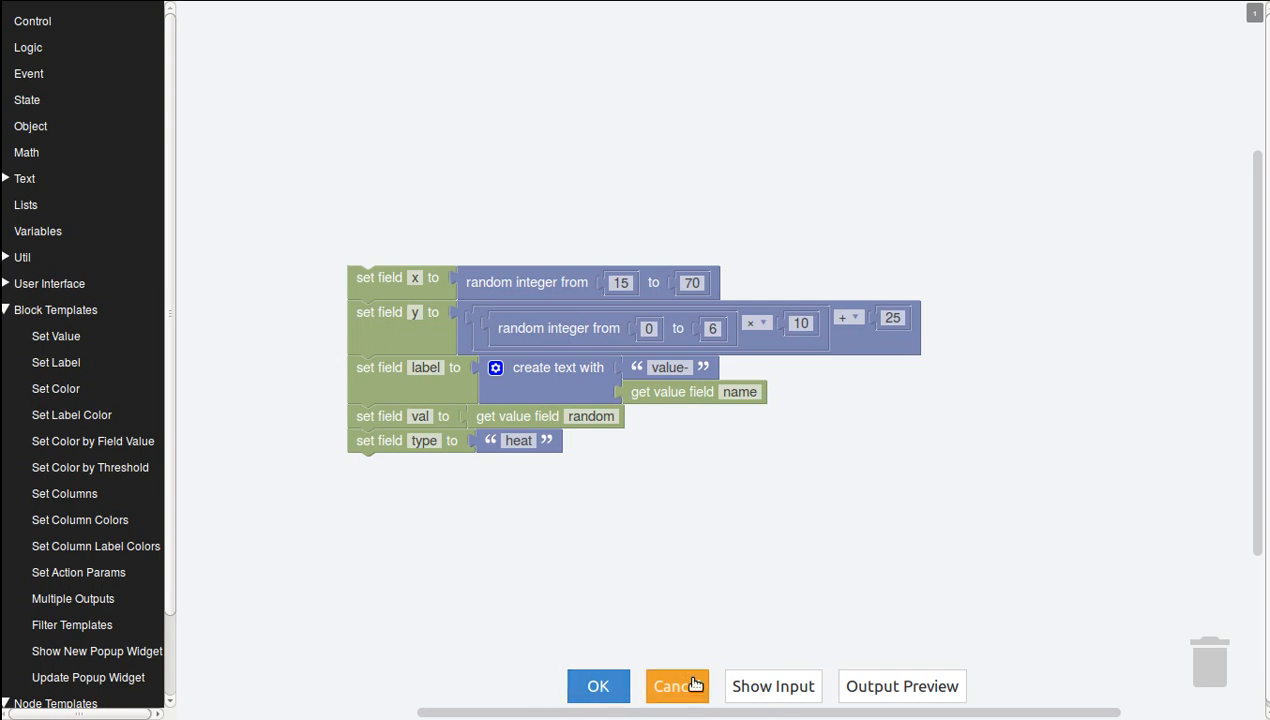
Step: Compare the adapter's input events with the preview of its output
left_click(763, 686)
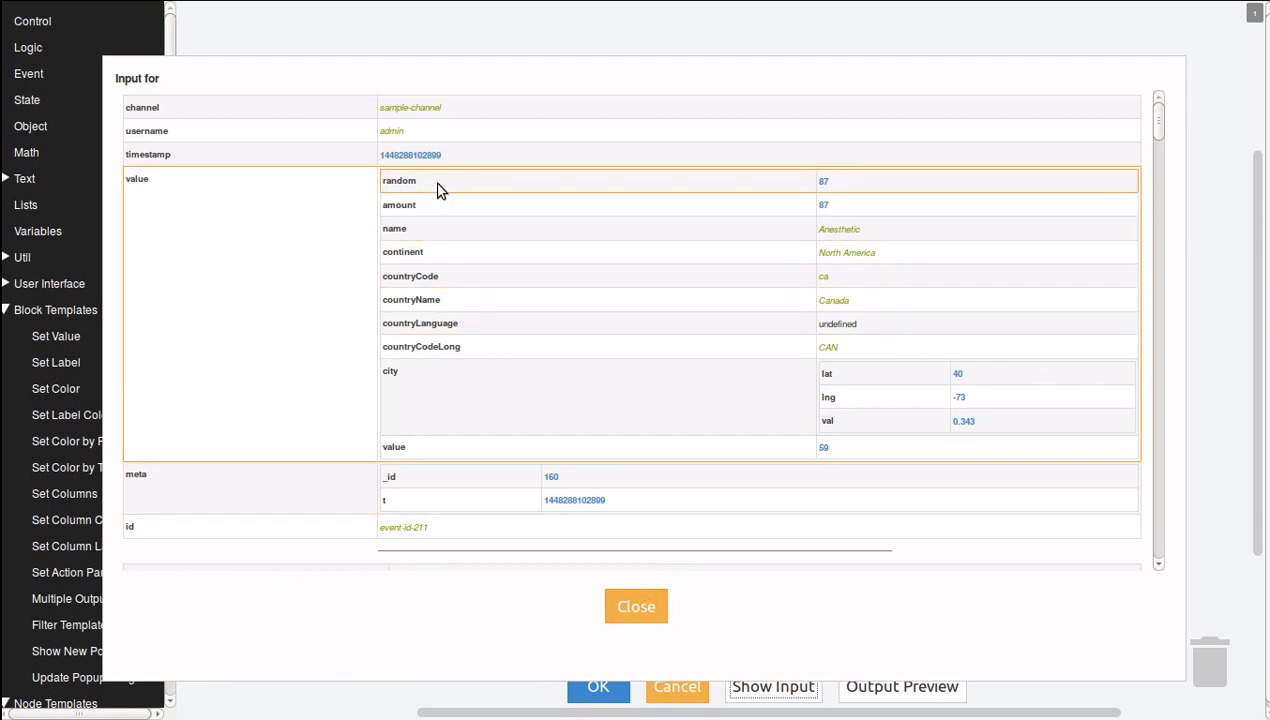
left_click(636, 605)
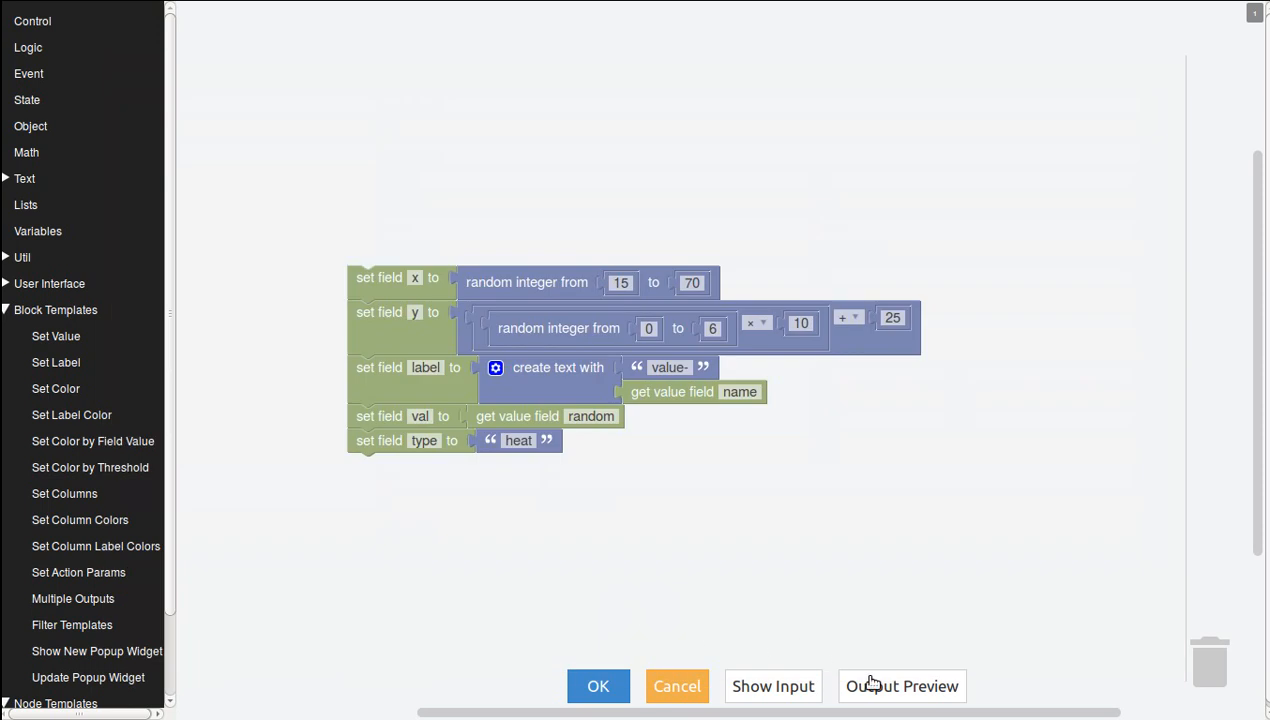
left_click(877, 688)
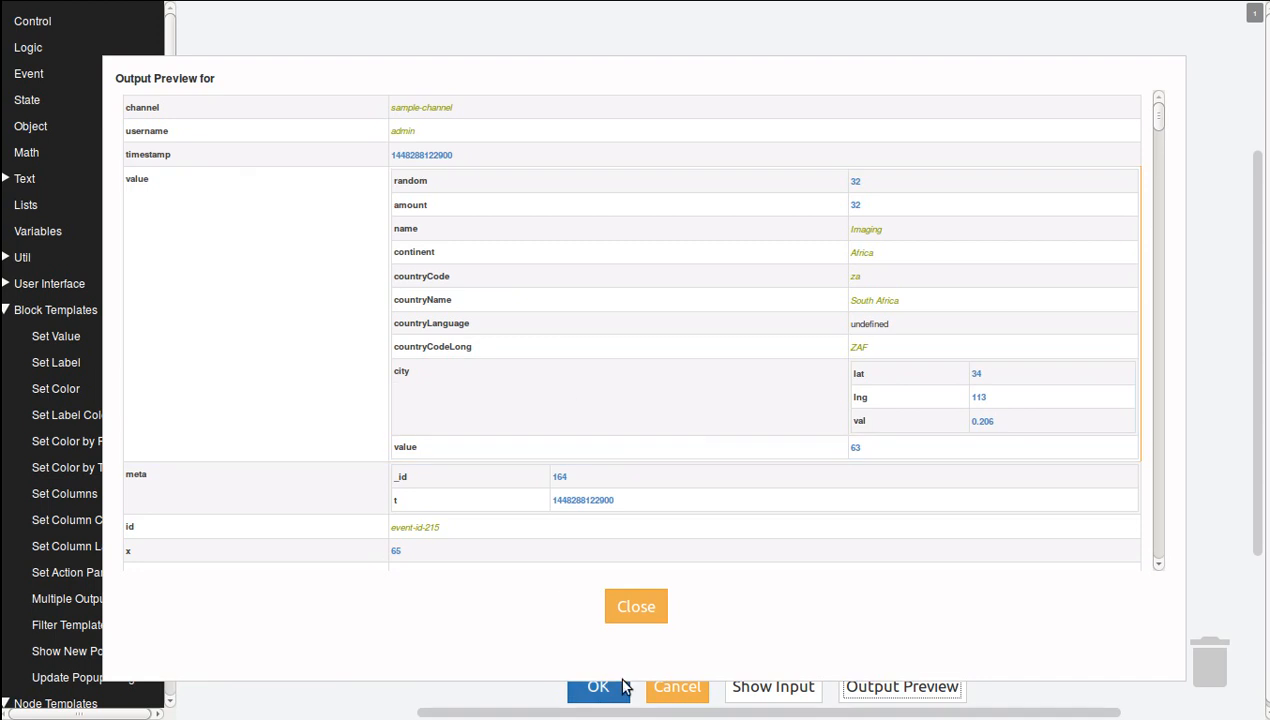
left_click(634, 612)
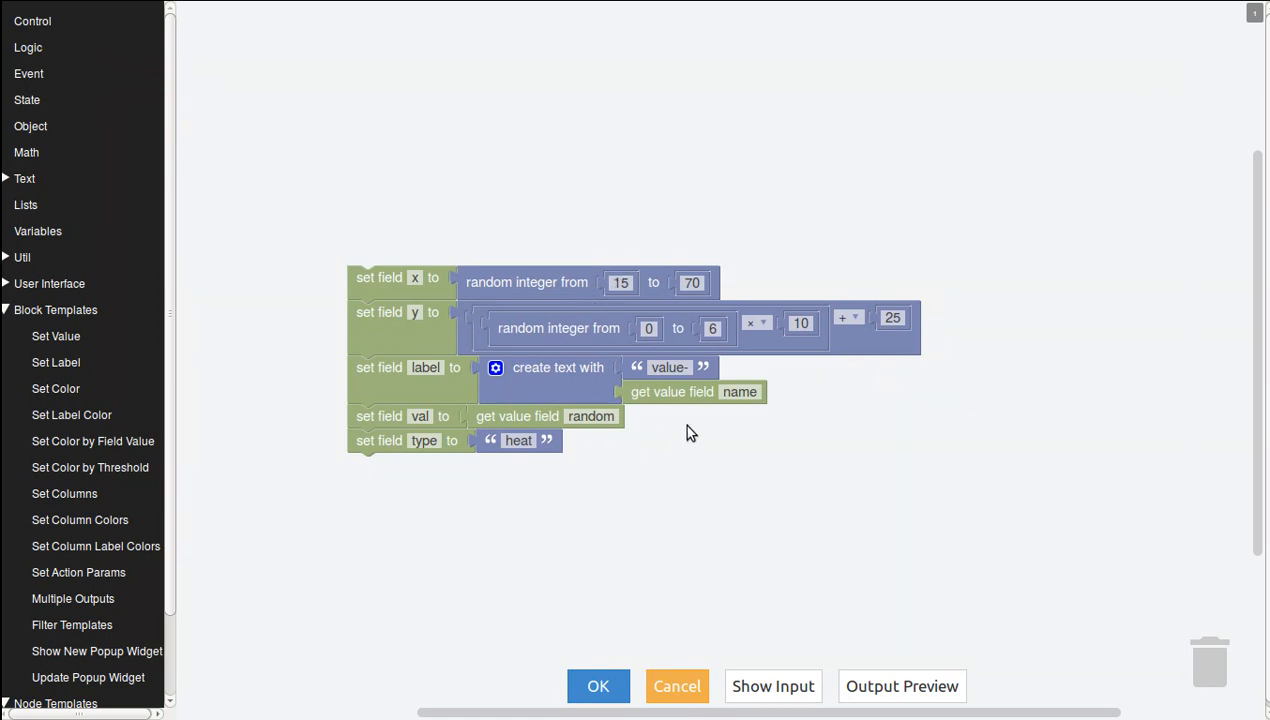
Step: Try the field name suggestions in the label's get value field block with the entries a, n, c and amo
left_click(738, 391)
type("a")
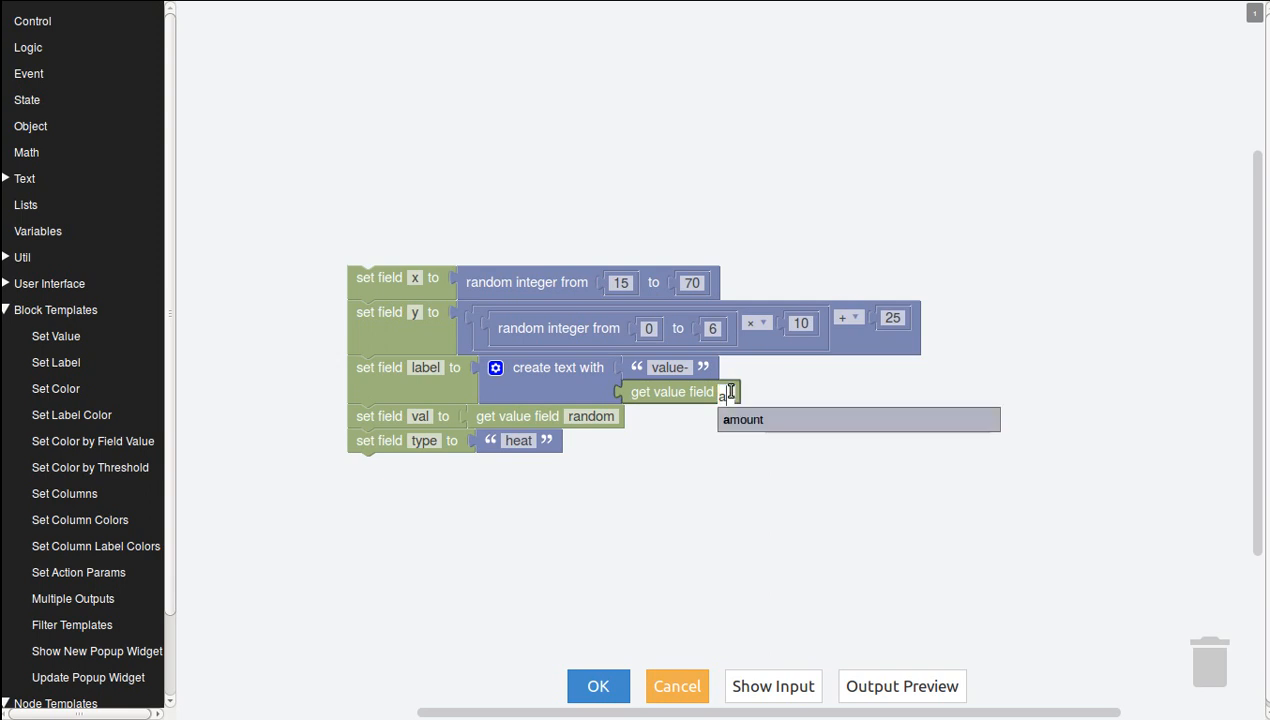
key("BackSpace")
type("n")
key("BackSpace")
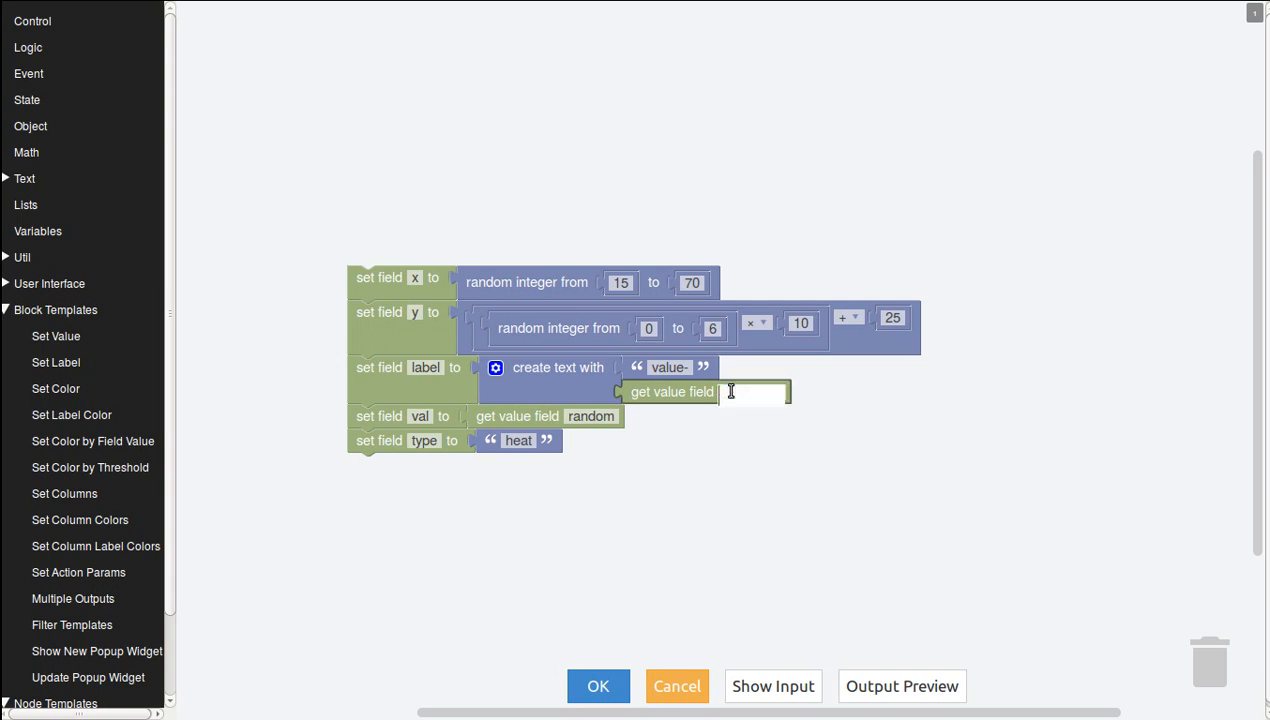
type("c")
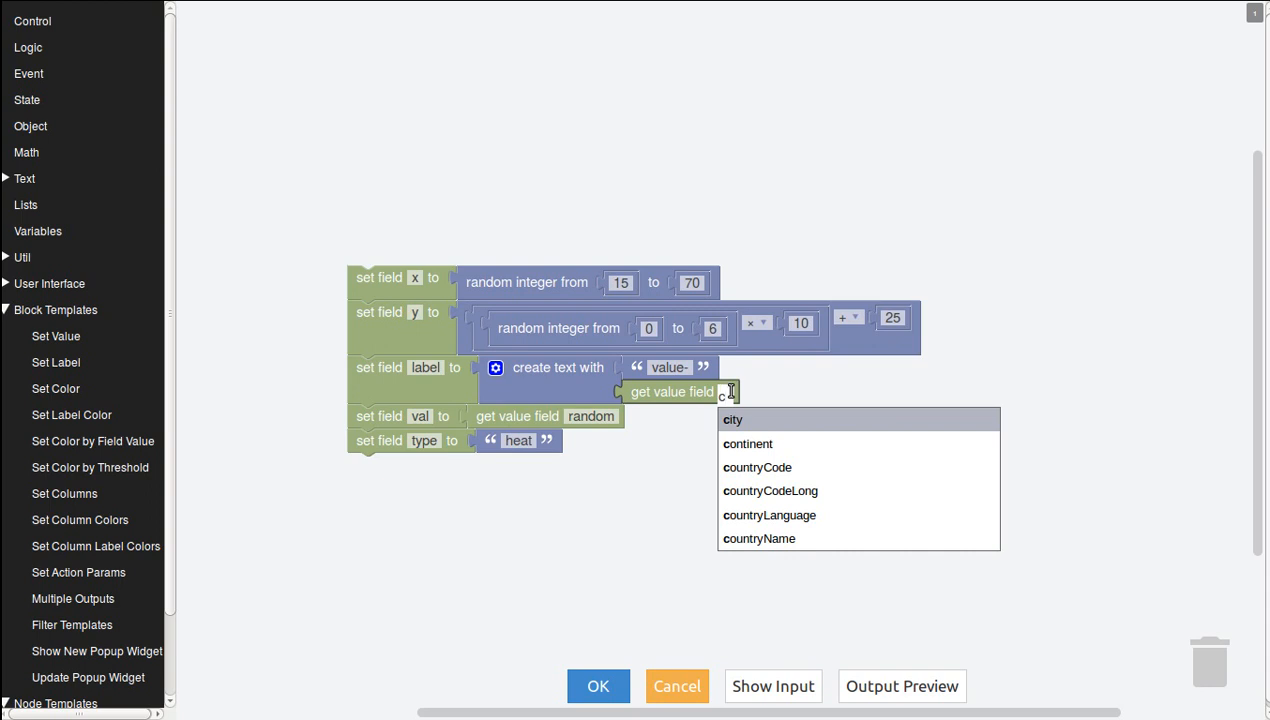
left_click(732, 393)
left_click(732, 393)
type("amo")
key("BackSpace")
key("BackSpace")
key("BackSpace")
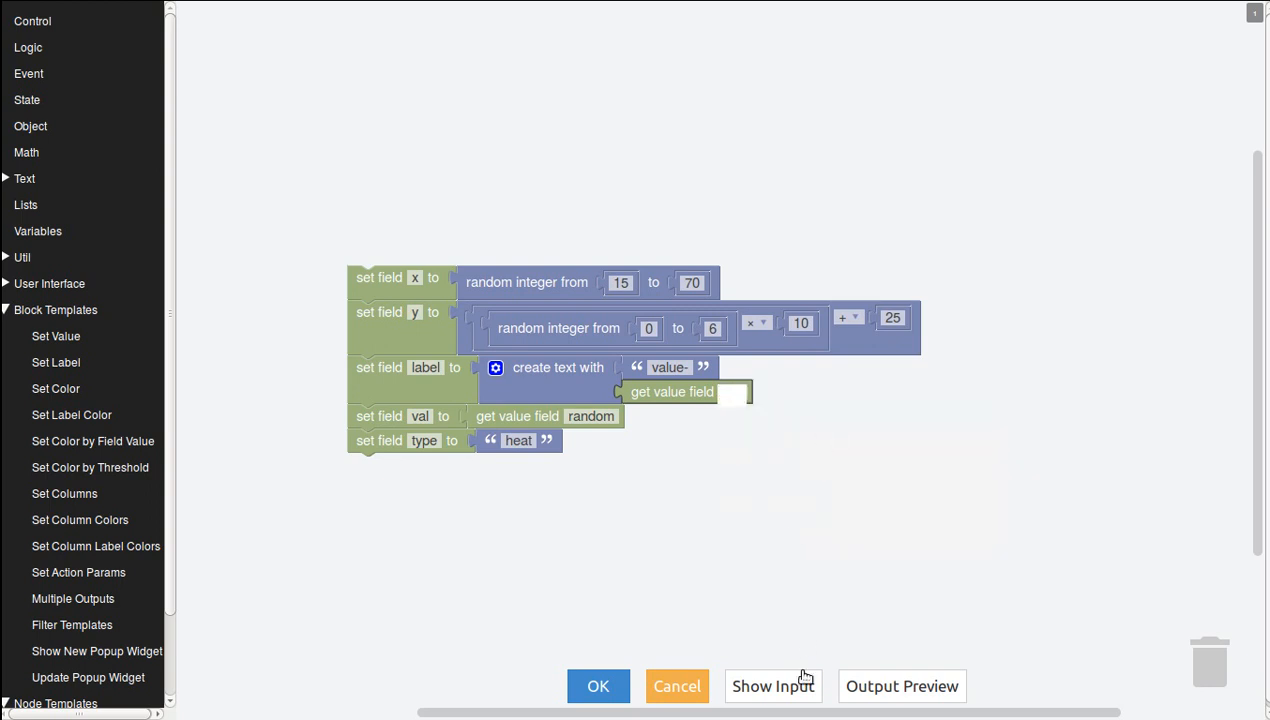
Step: Check the adapter's input, set the label's value field to countryCode, and cancel the adapter's configuration
left_click(780, 685)
left_click(648, 605)
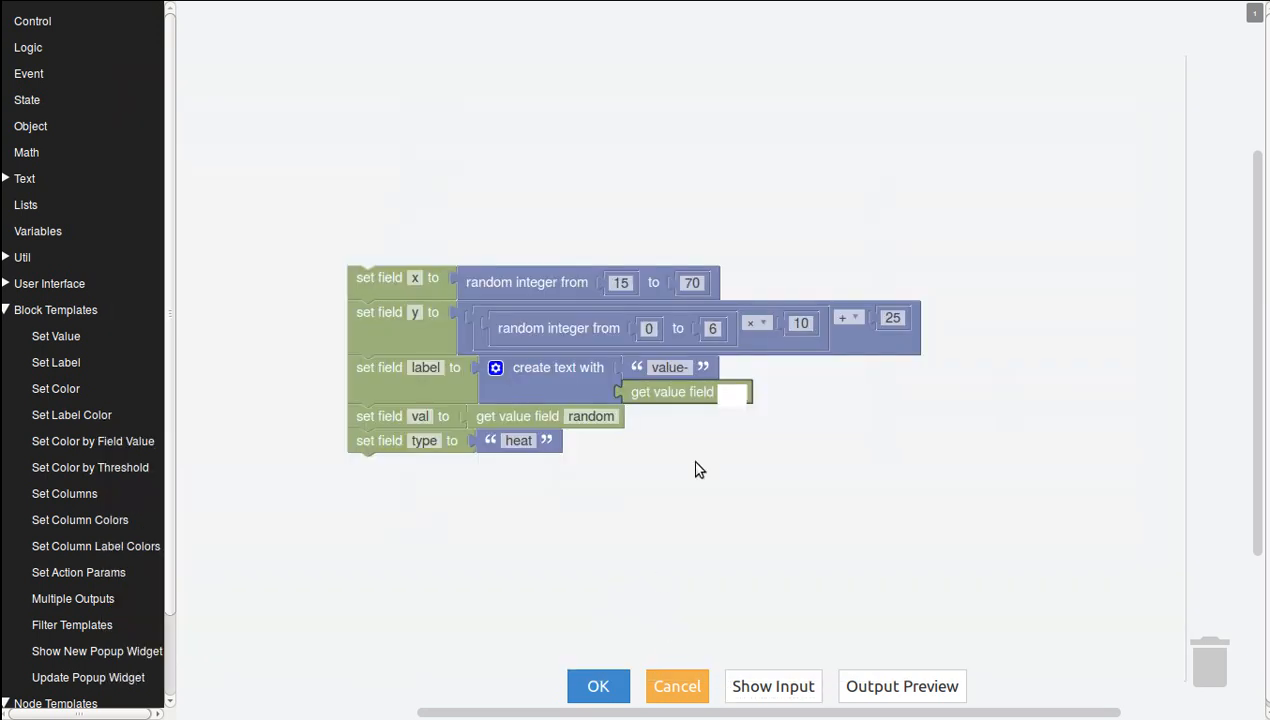
left_click(733, 392)
type("a")
key("BackSpace")
type("c")
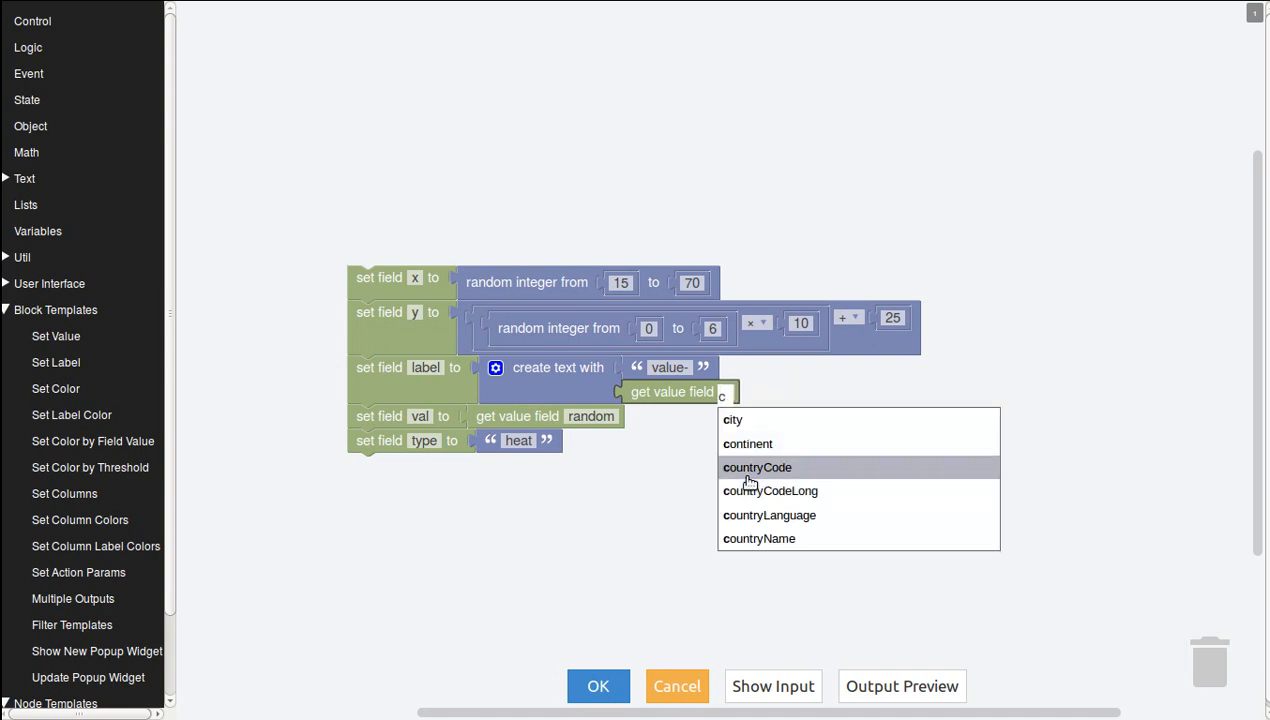
left_click(748, 476)
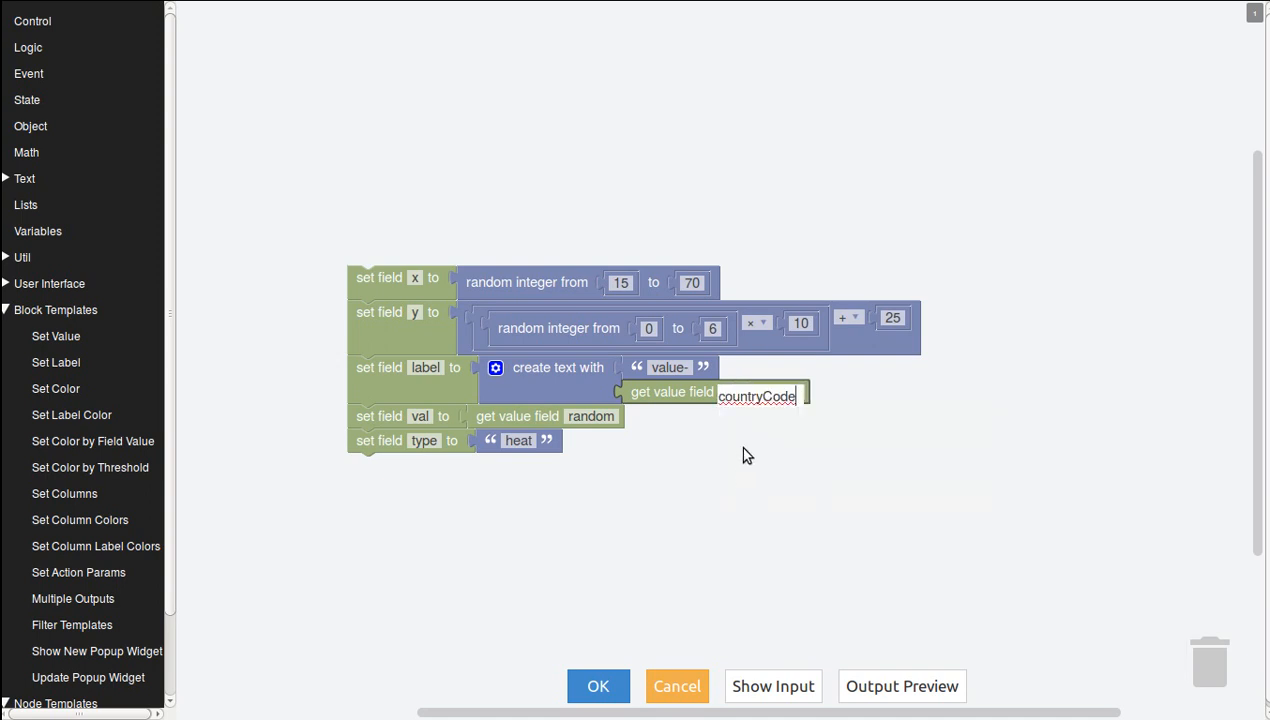
left_click(735, 480)
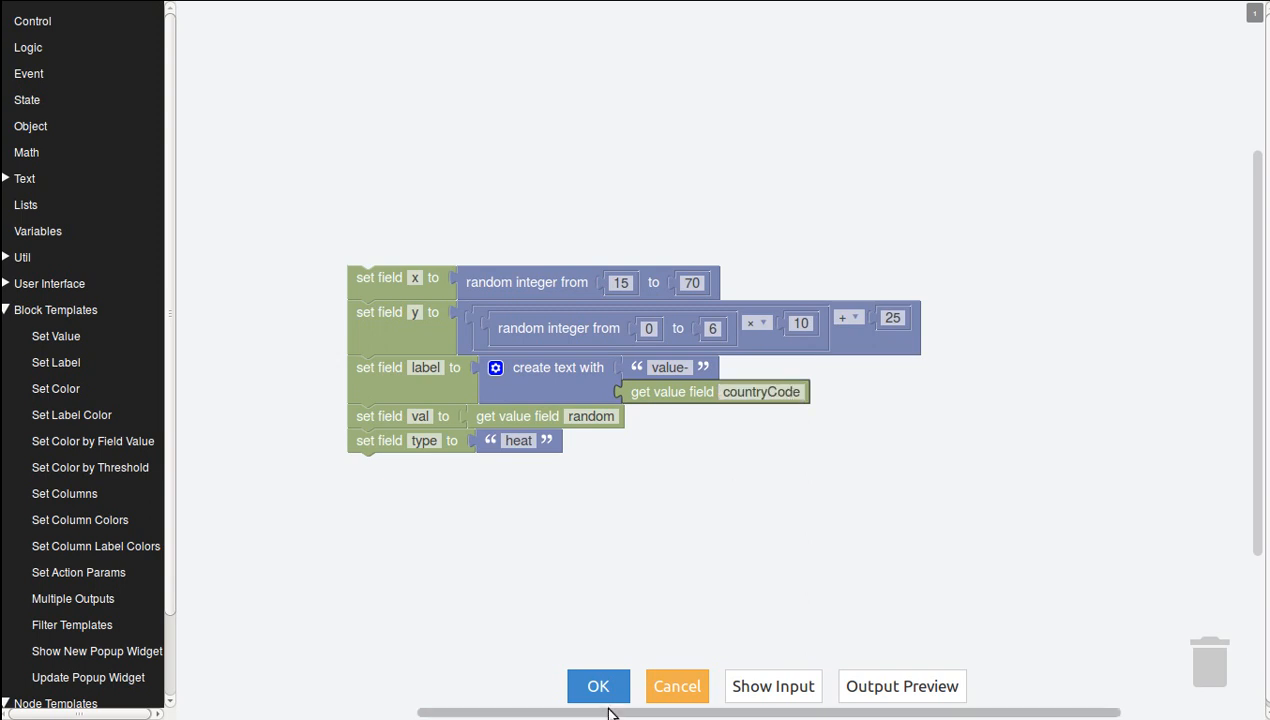
left_click(698, 686)
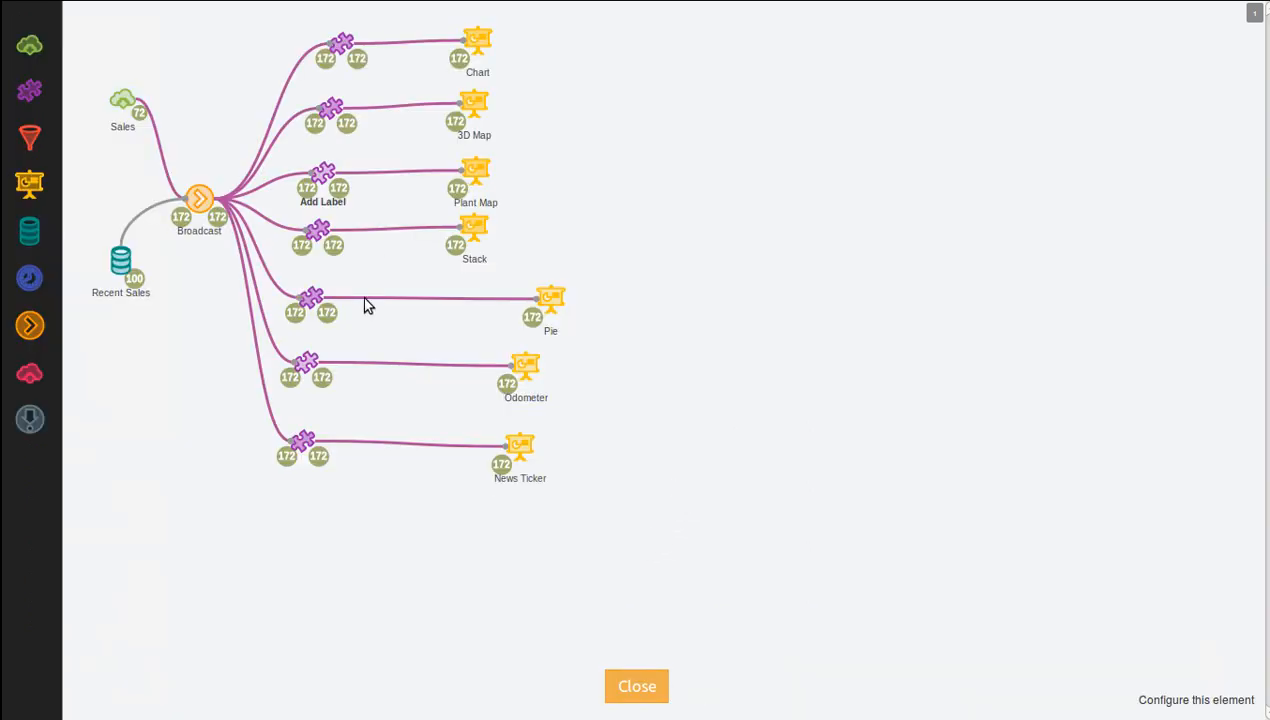
Step: Review the Simple and General settings of the Stack view and cancel its configuration
left_click(477, 229)
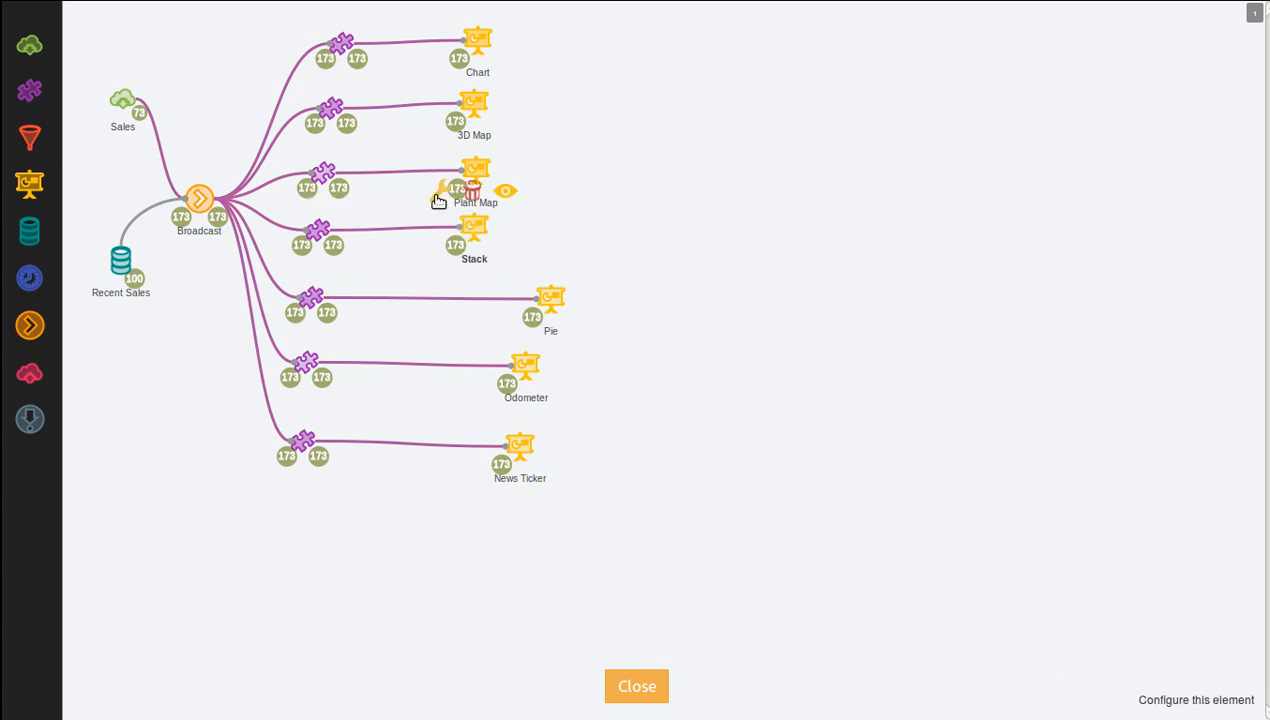
left_click(438, 201)
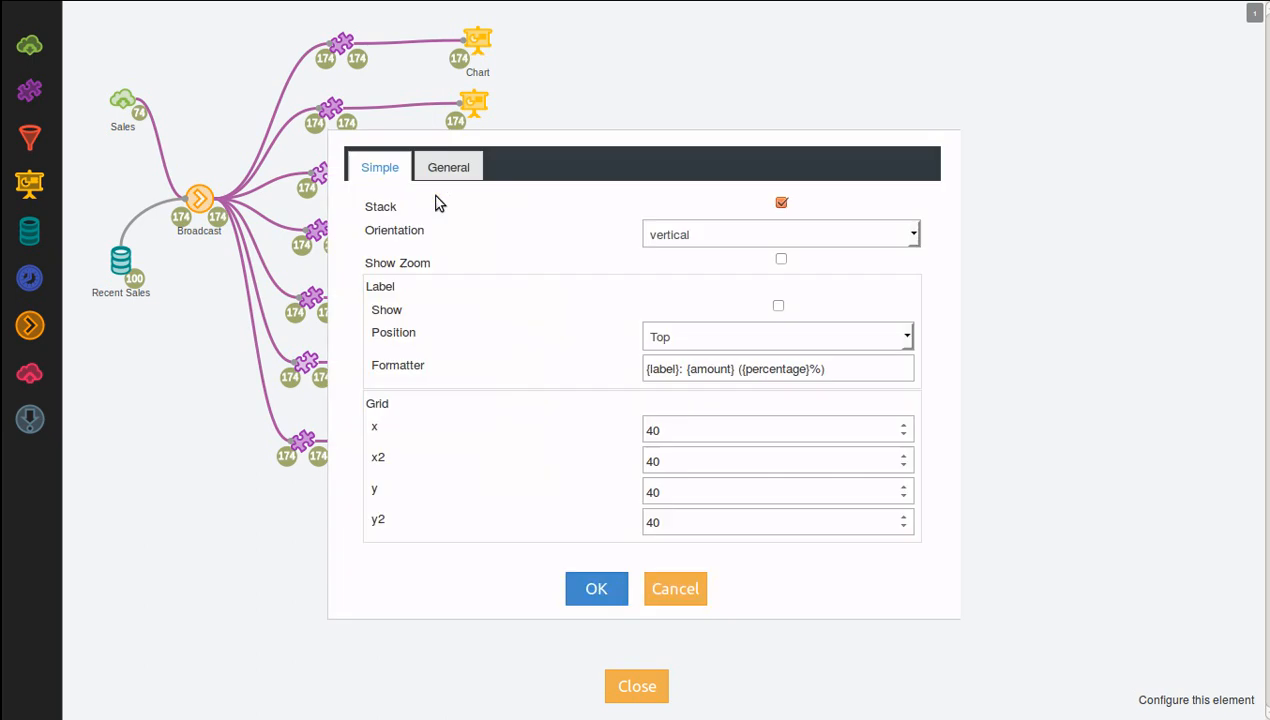
left_click(448, 168)
left_click(376, 168)
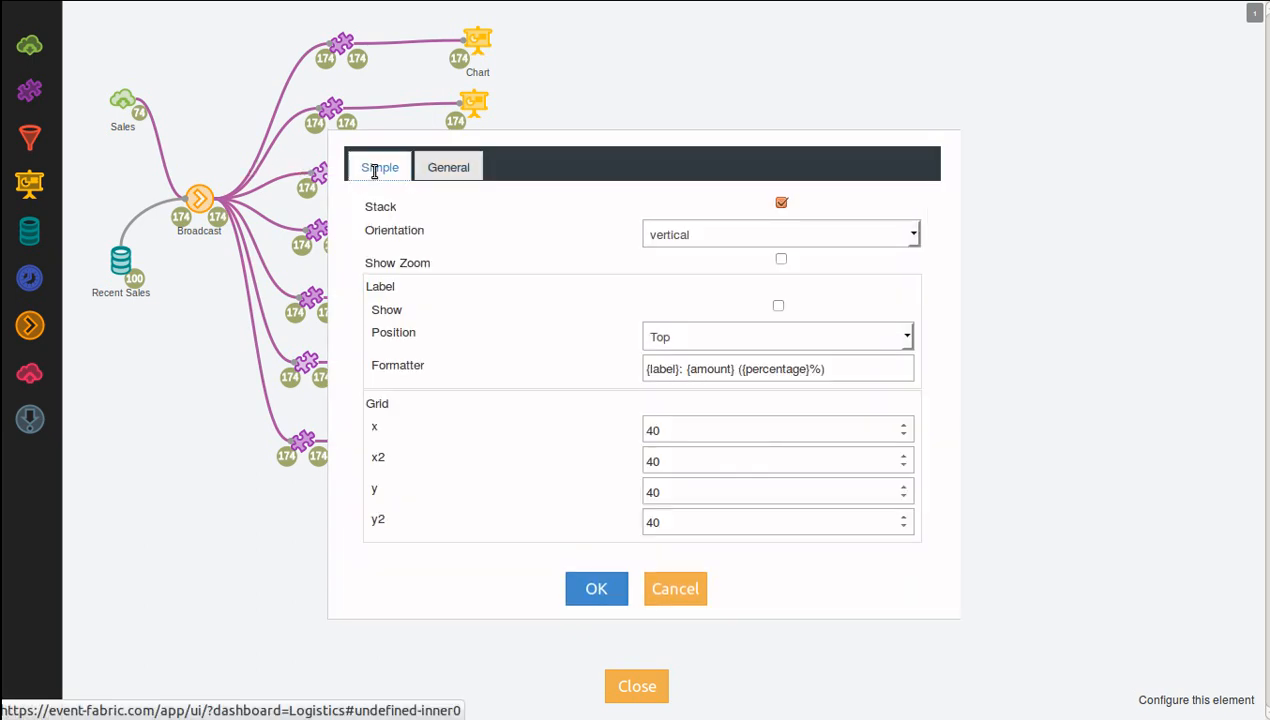
left_click(678, 592)
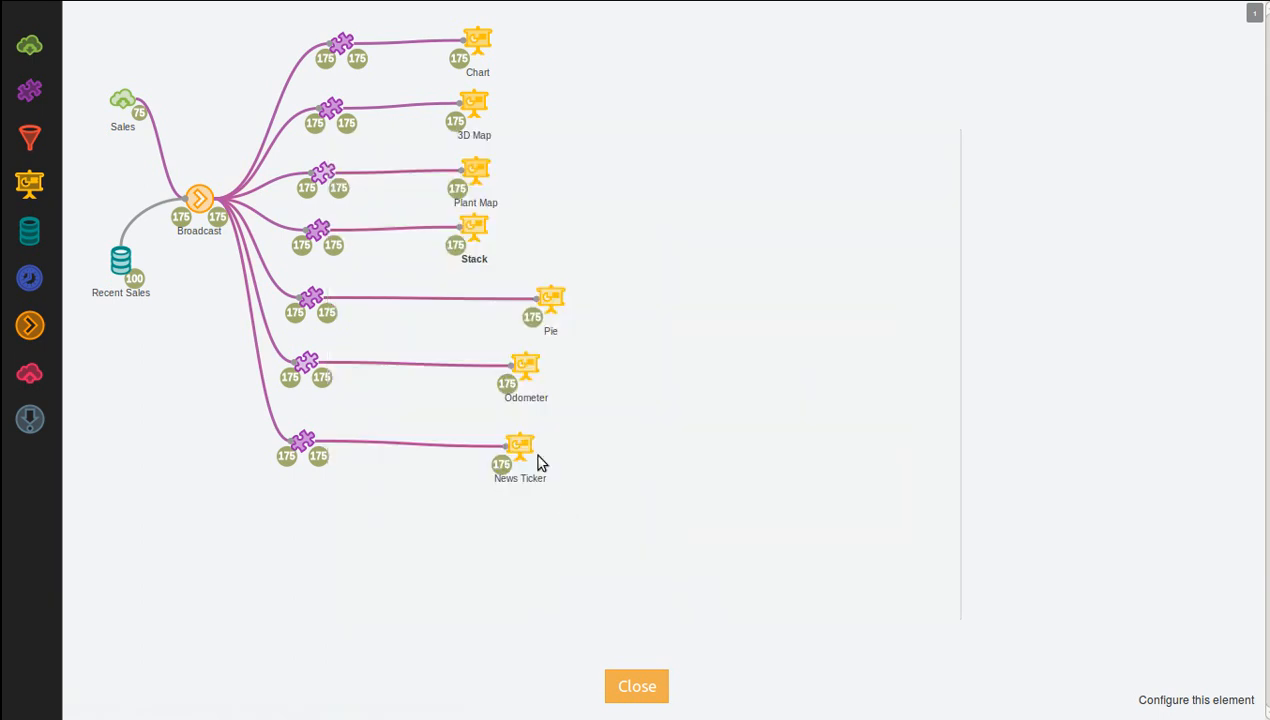
mouse_move(475, 227)
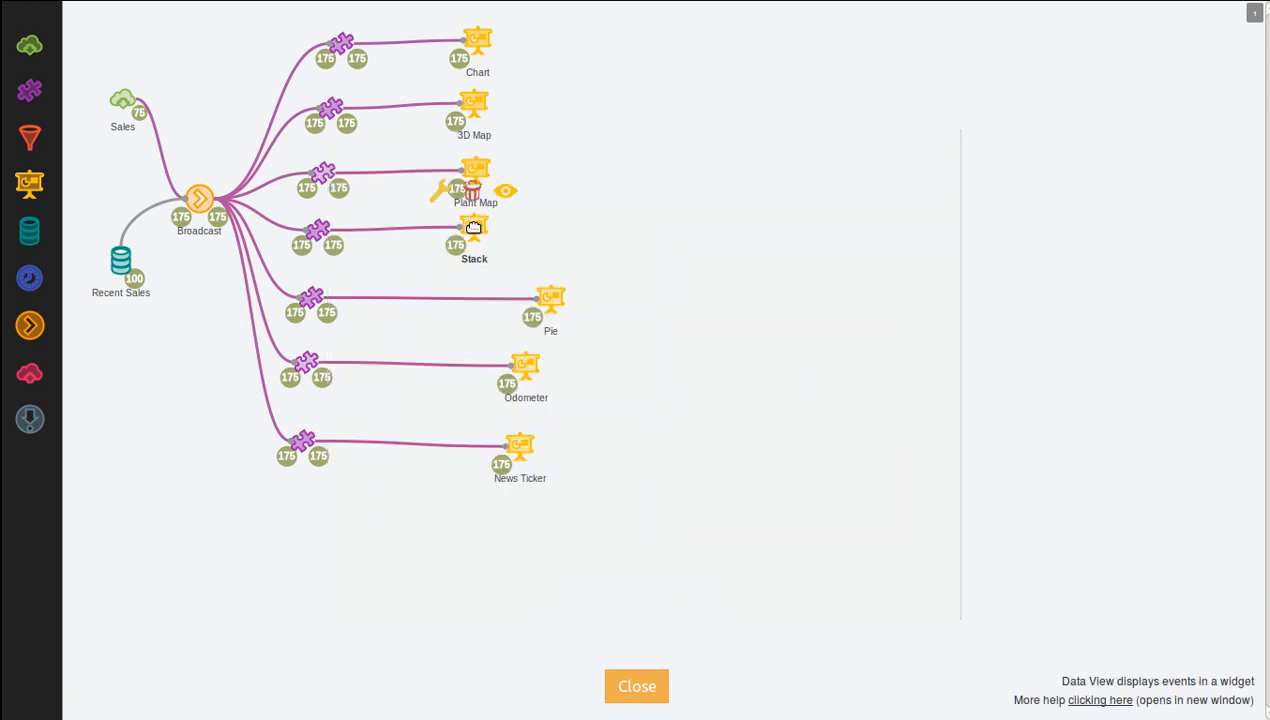
left_click(439, 195)
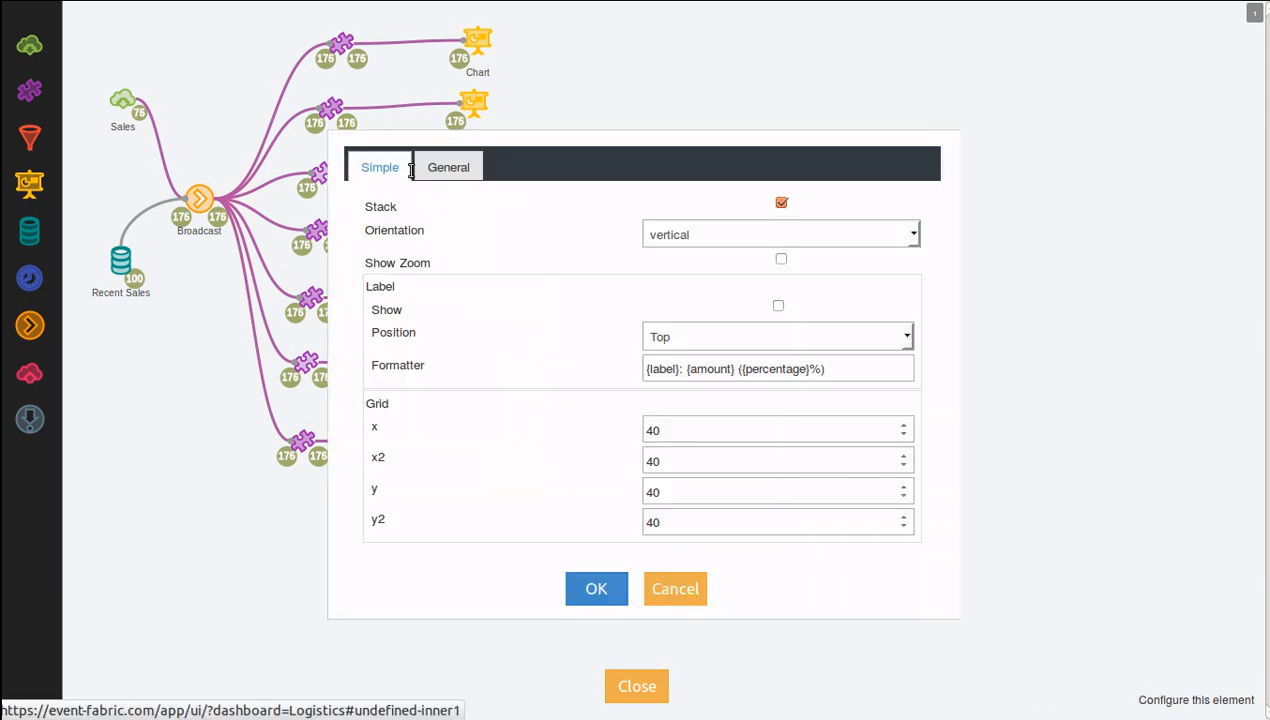
left_click(432, 170)
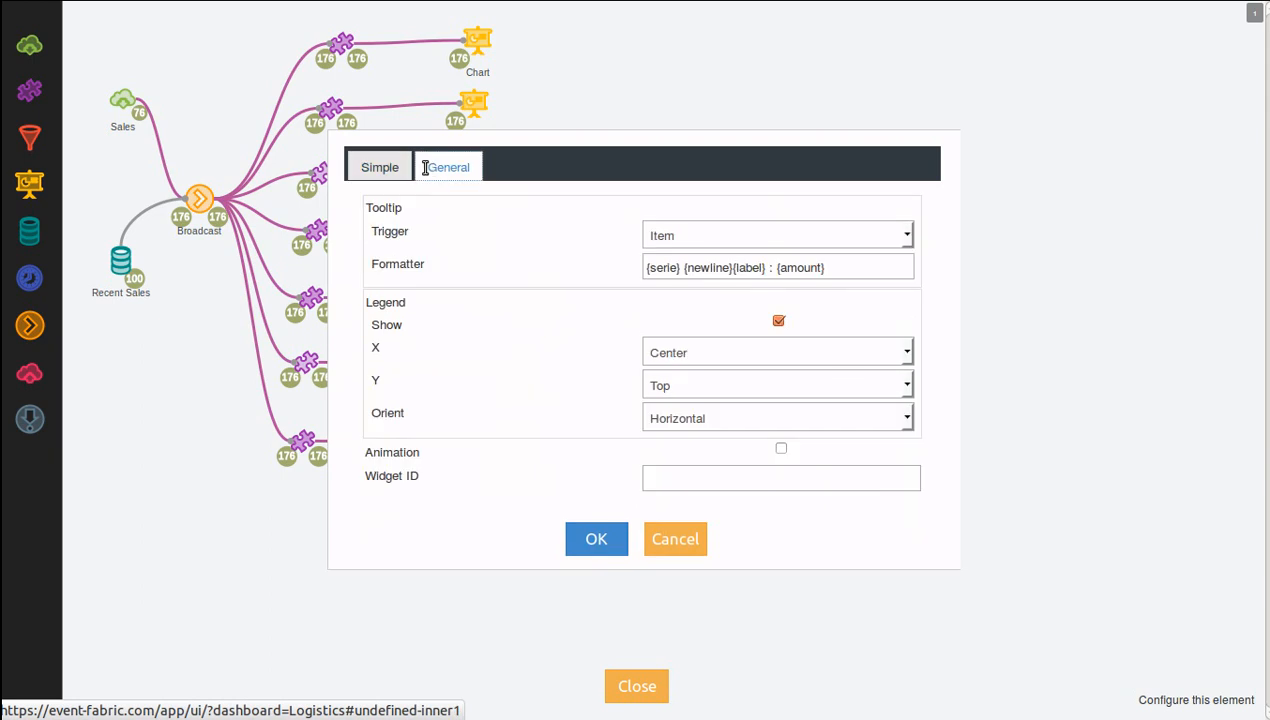
left_click(402, 172)
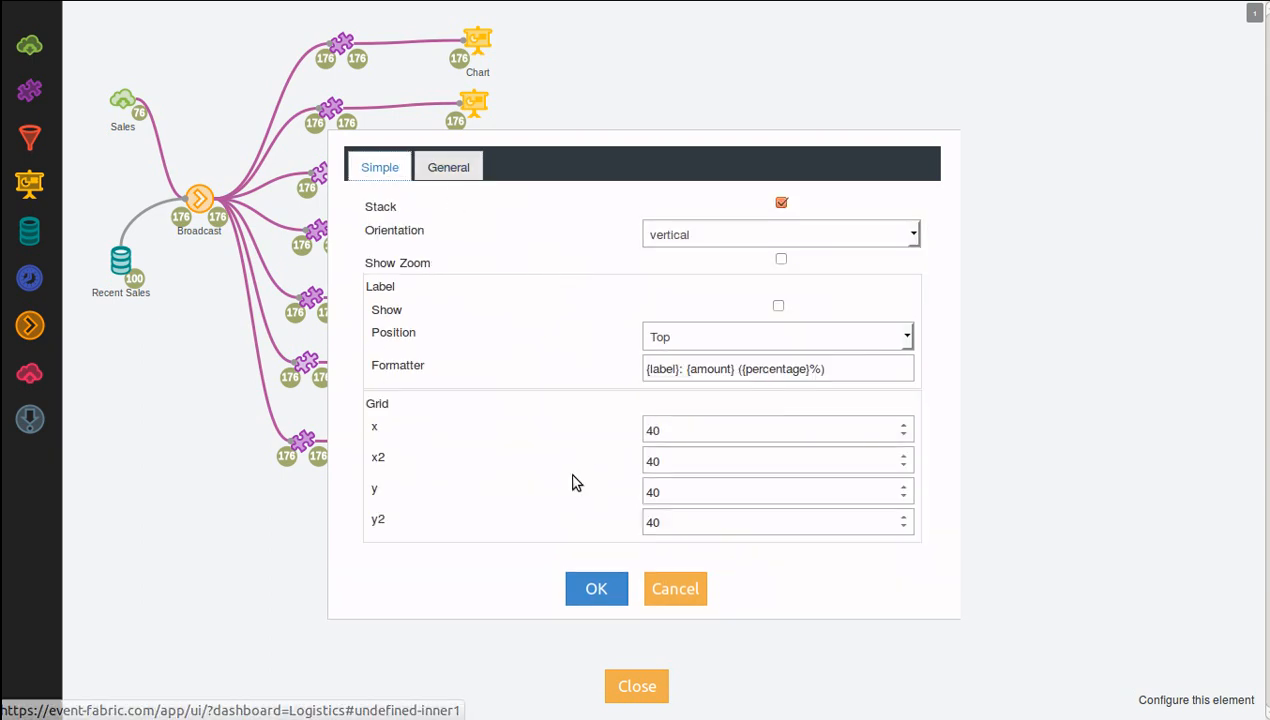
left_click(658, 590)
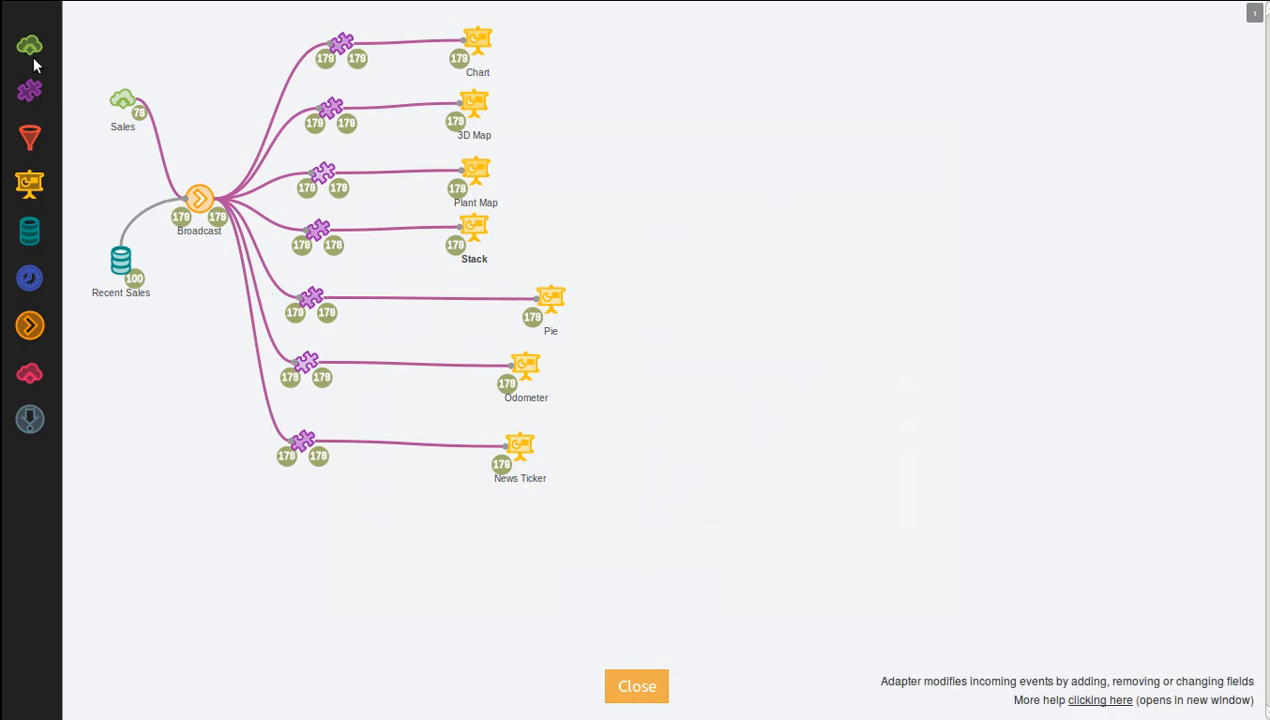
Step: Add a data view below the existing News Ticker node and name it News Ticker
left_click_drag(29, 183, 507, 534)
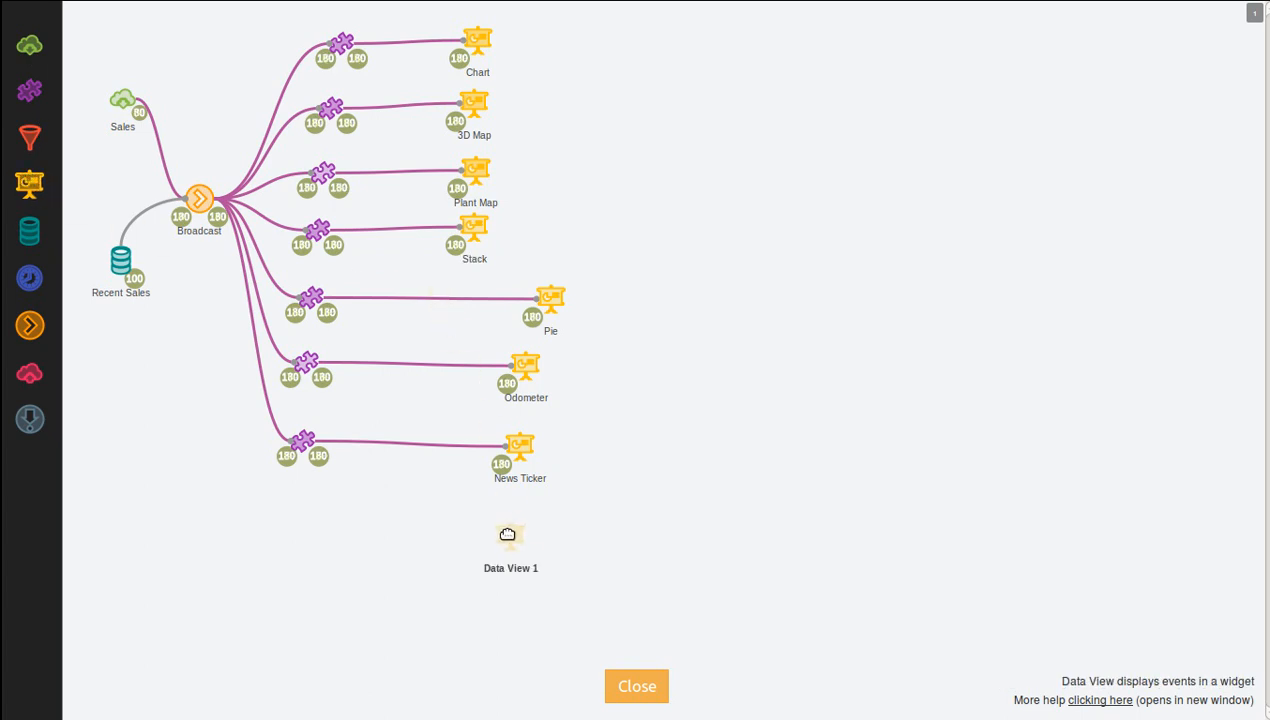
left_click(511, 568)
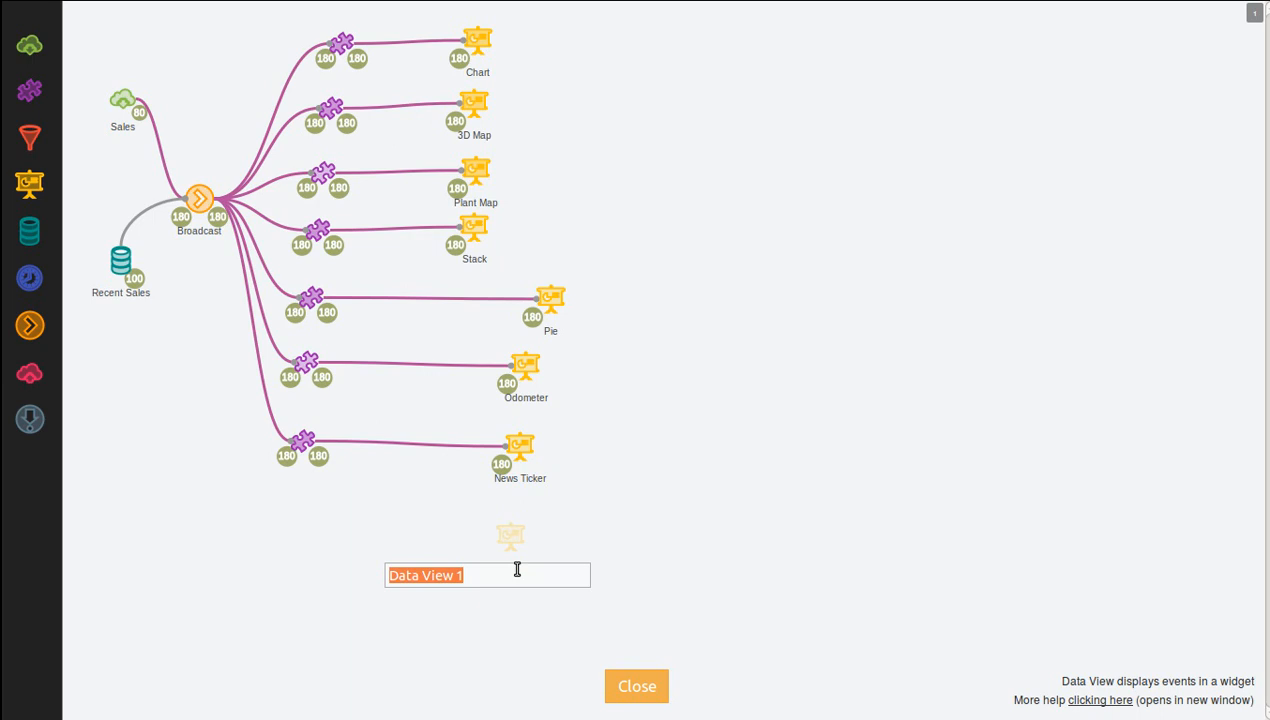
type("News ")
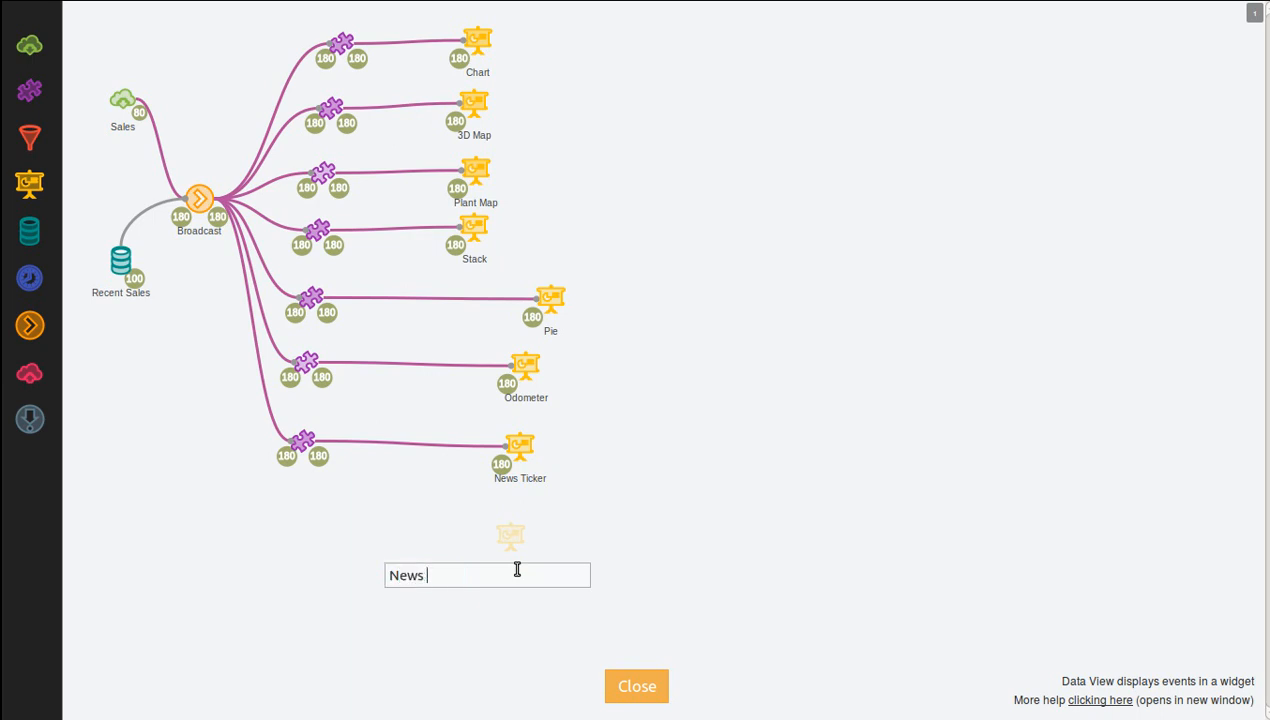
type("Ticker")
key("Return")
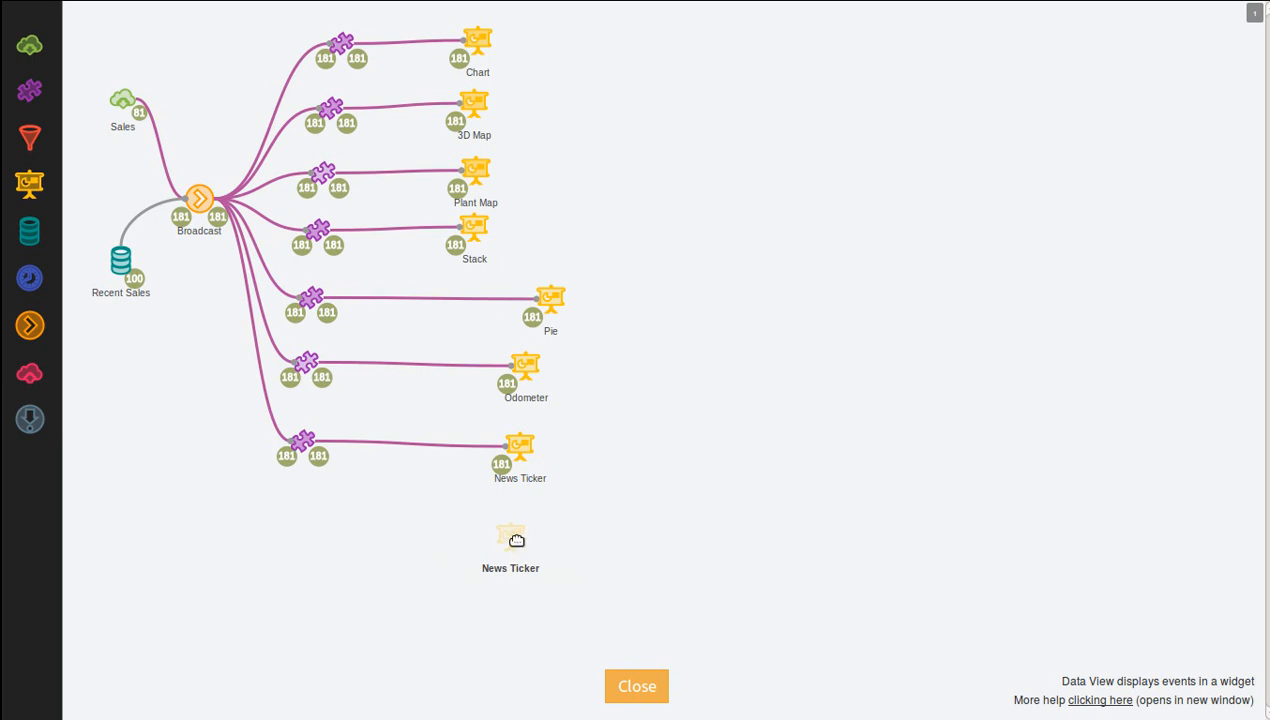
Step: Configure the new view as a News Ticker with default settings and connect the lowest Add Label adapter to it
mouse_move(495, 524)
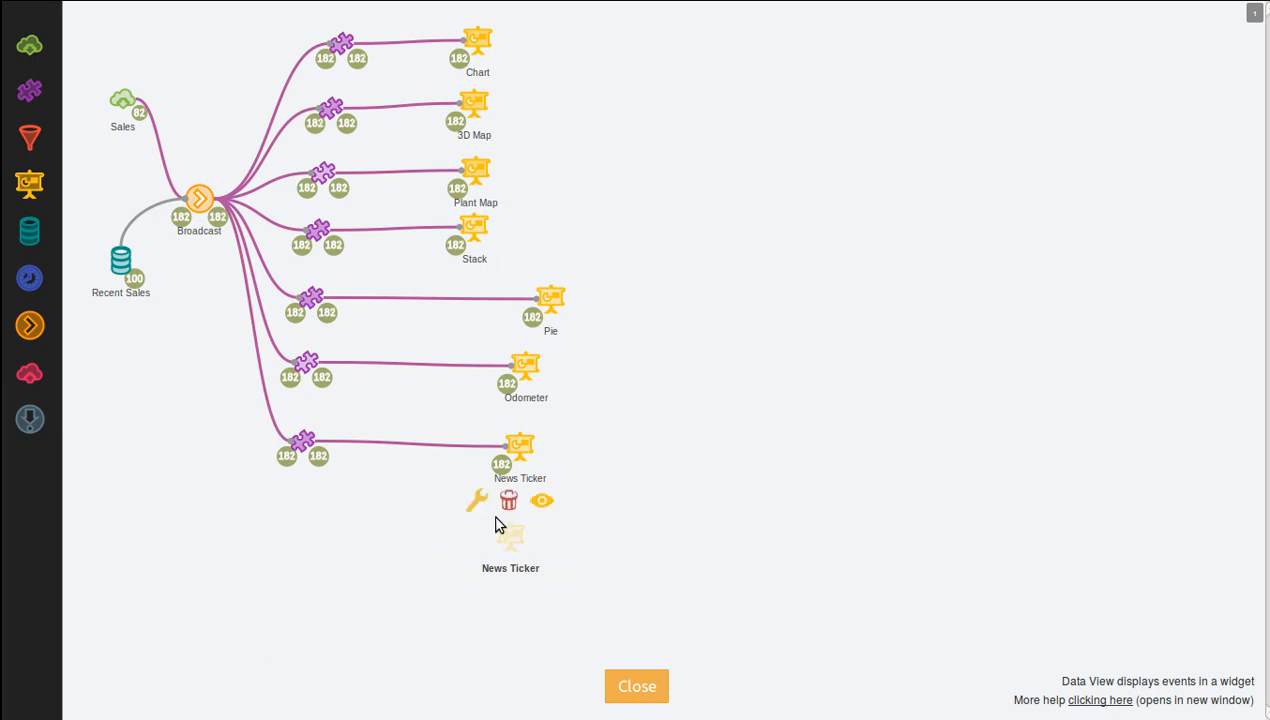
left_click(474, 501)
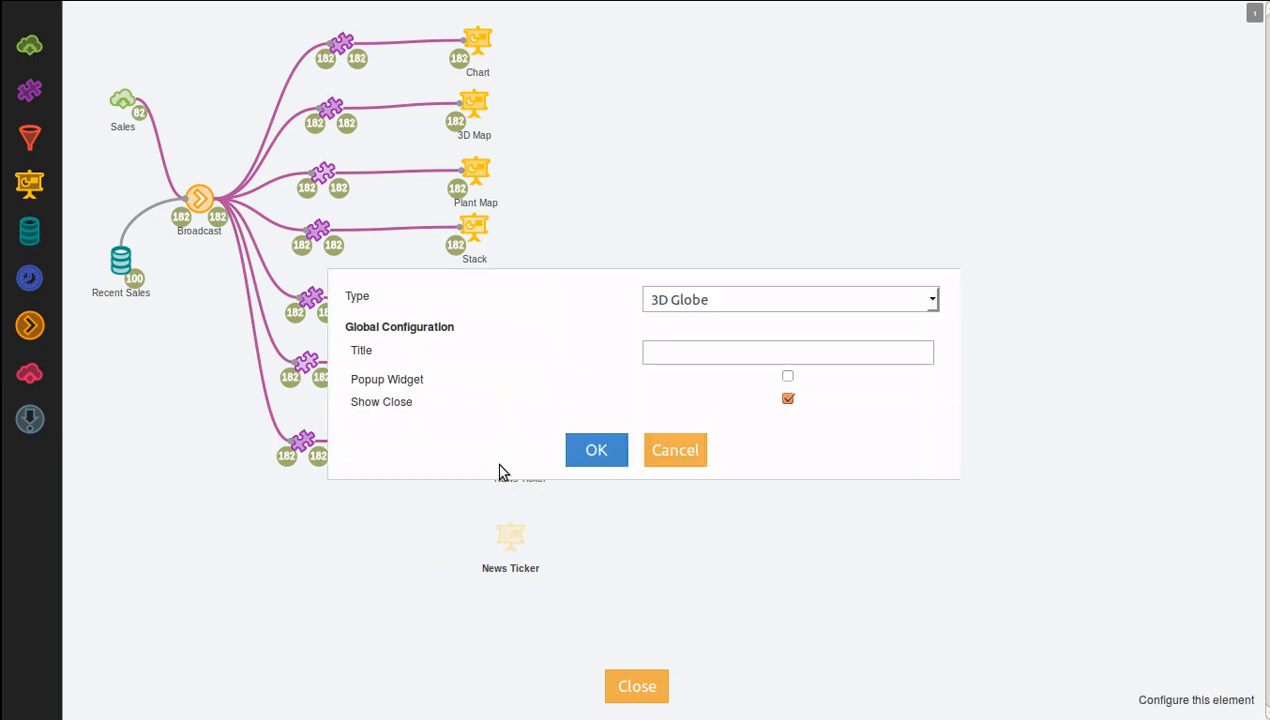
left_click(673, 300)
scroll(755, 460, "down", 2)
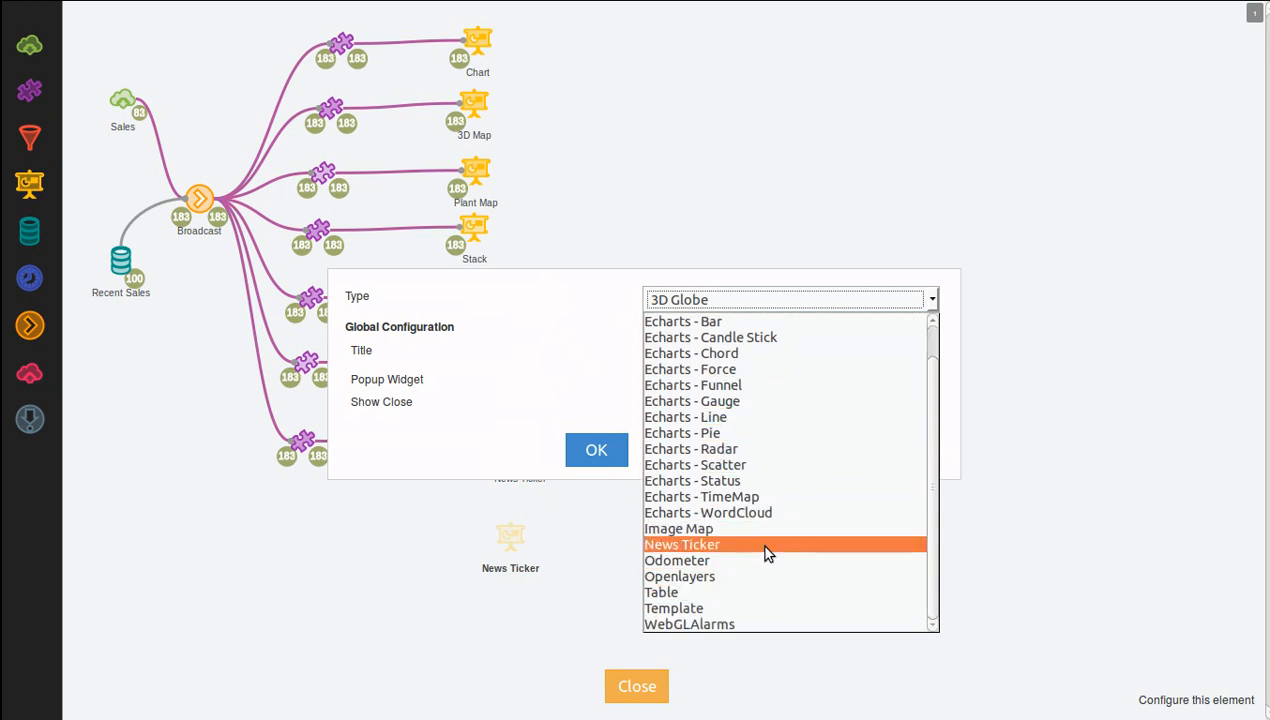
left_click(756, 543)
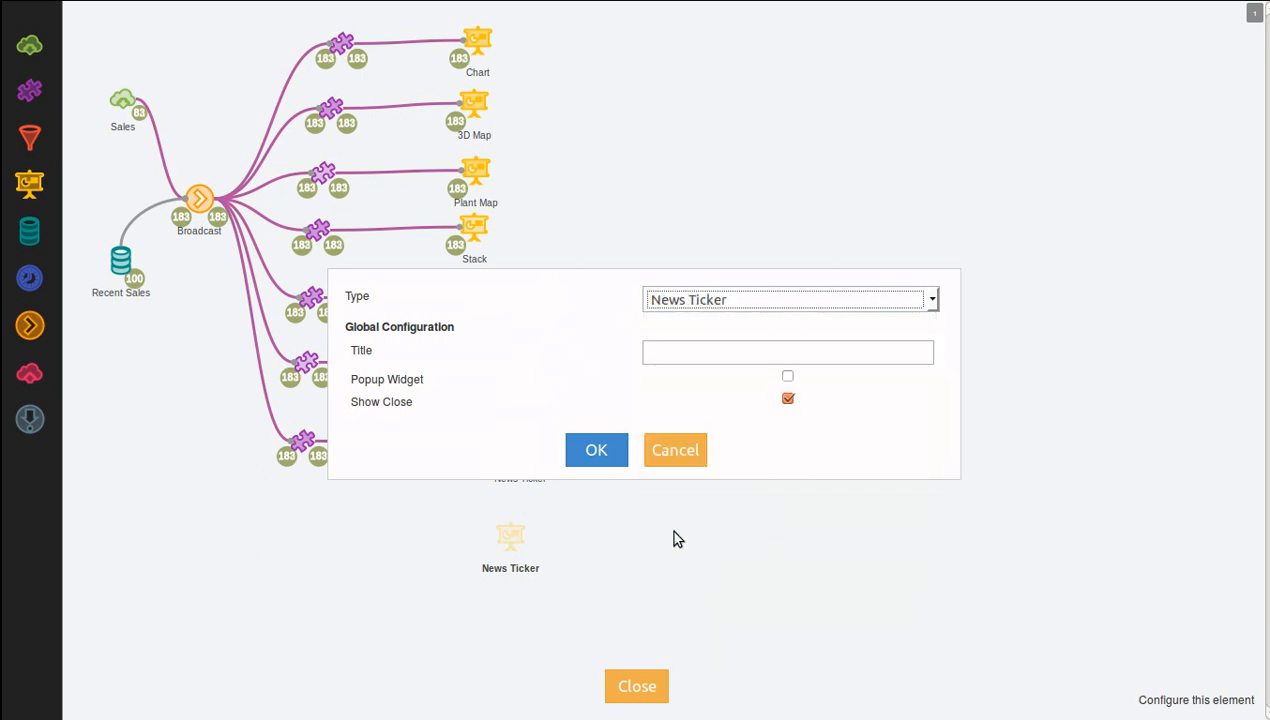
left_click(594, 454)
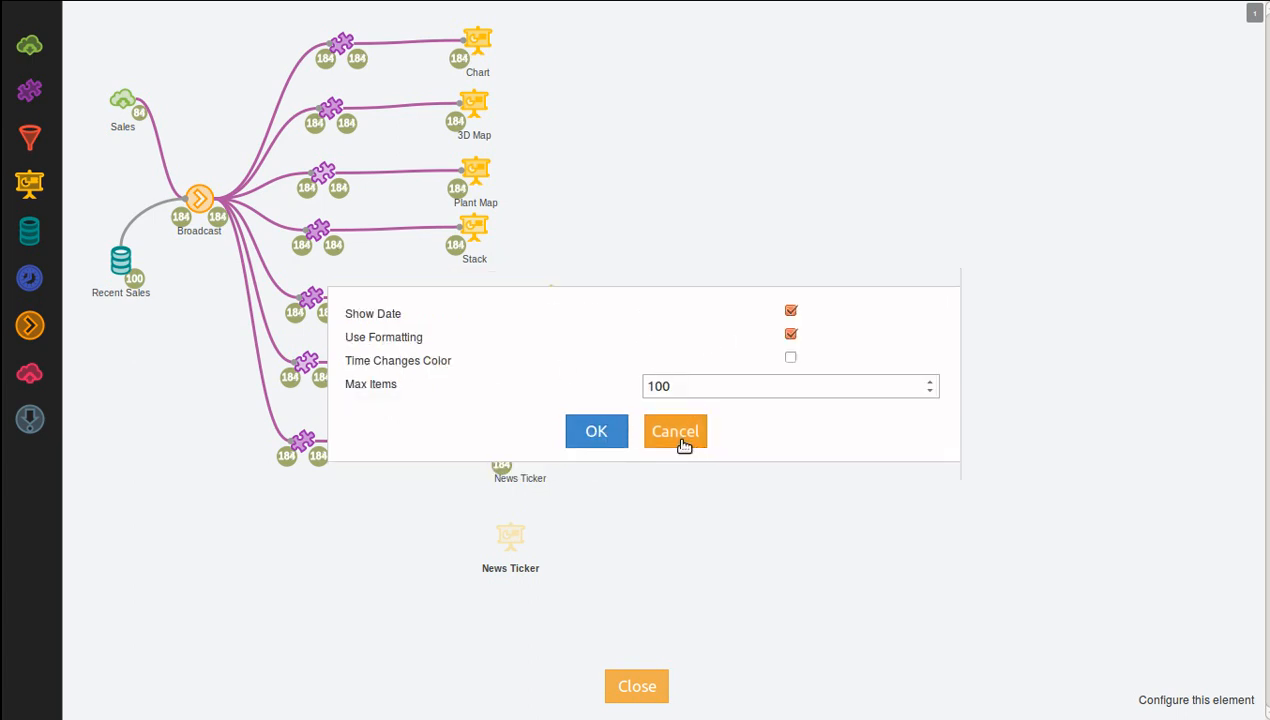
left_click(595, 431)
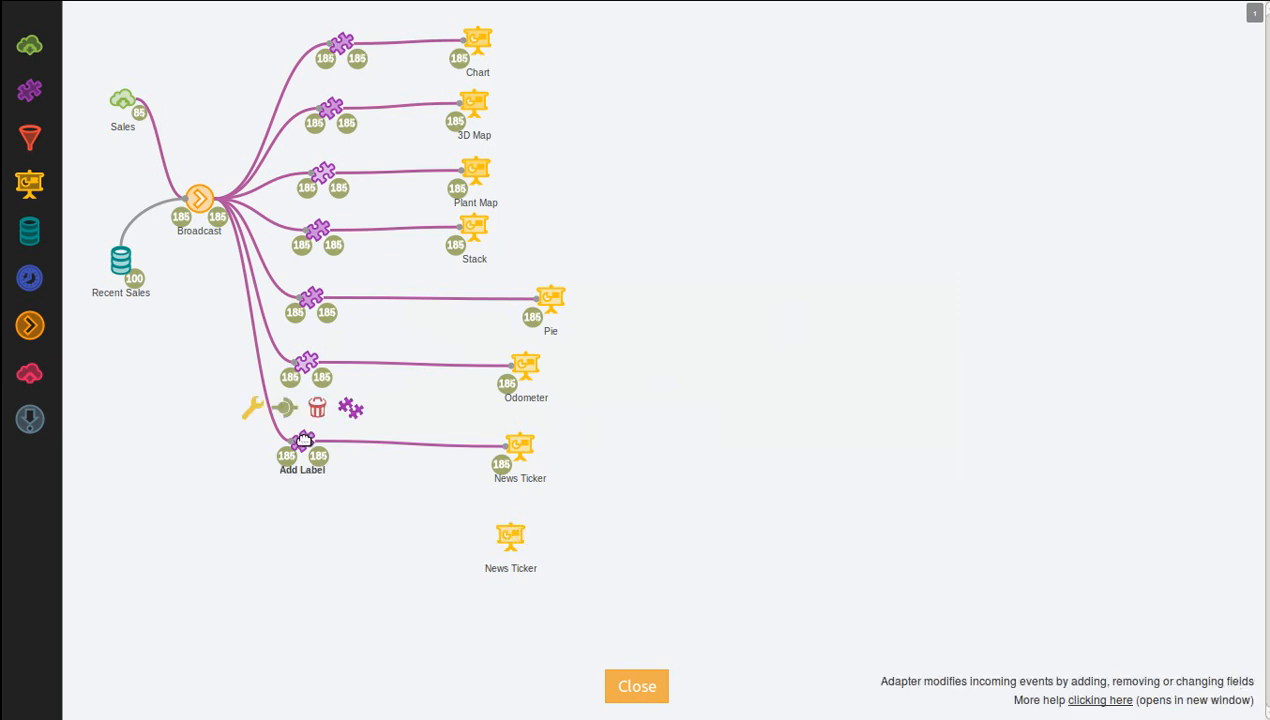
left_click_drag(351, 448, 509, 541)
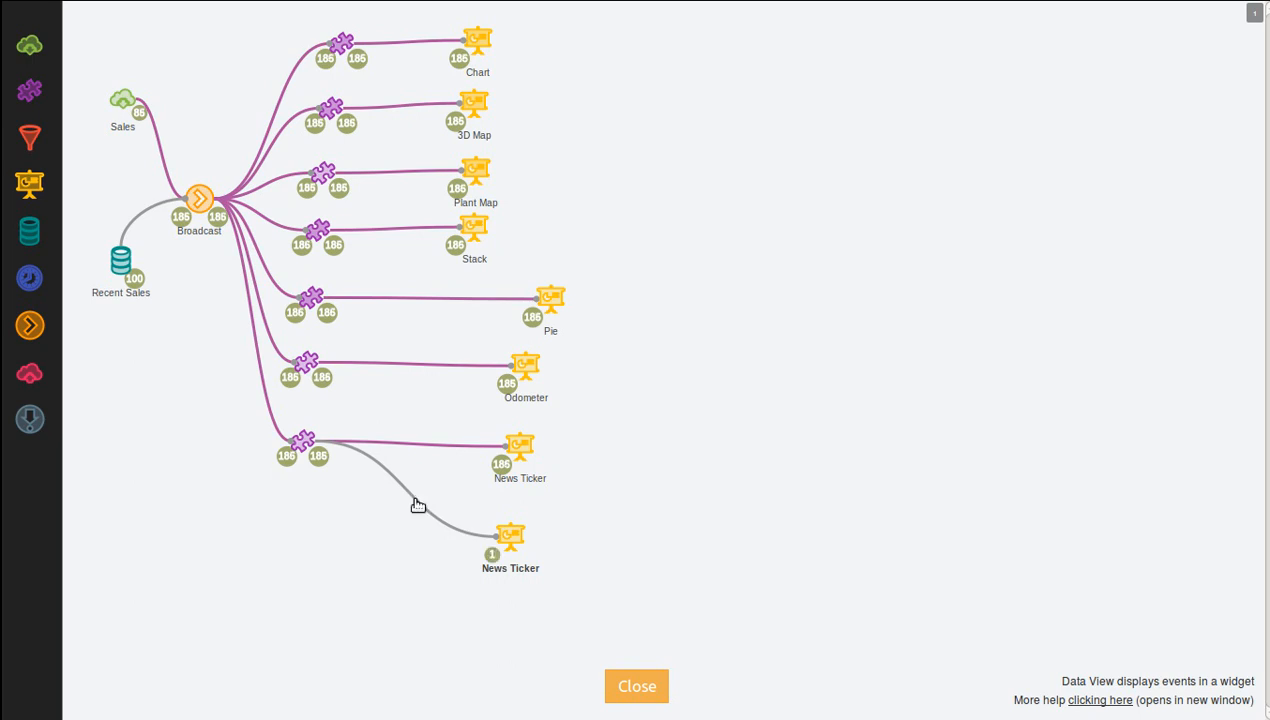
Step: Remove the connection to the added News Ticker view and delete that view
left_click(412, 488)
mouse_move(508, 532)
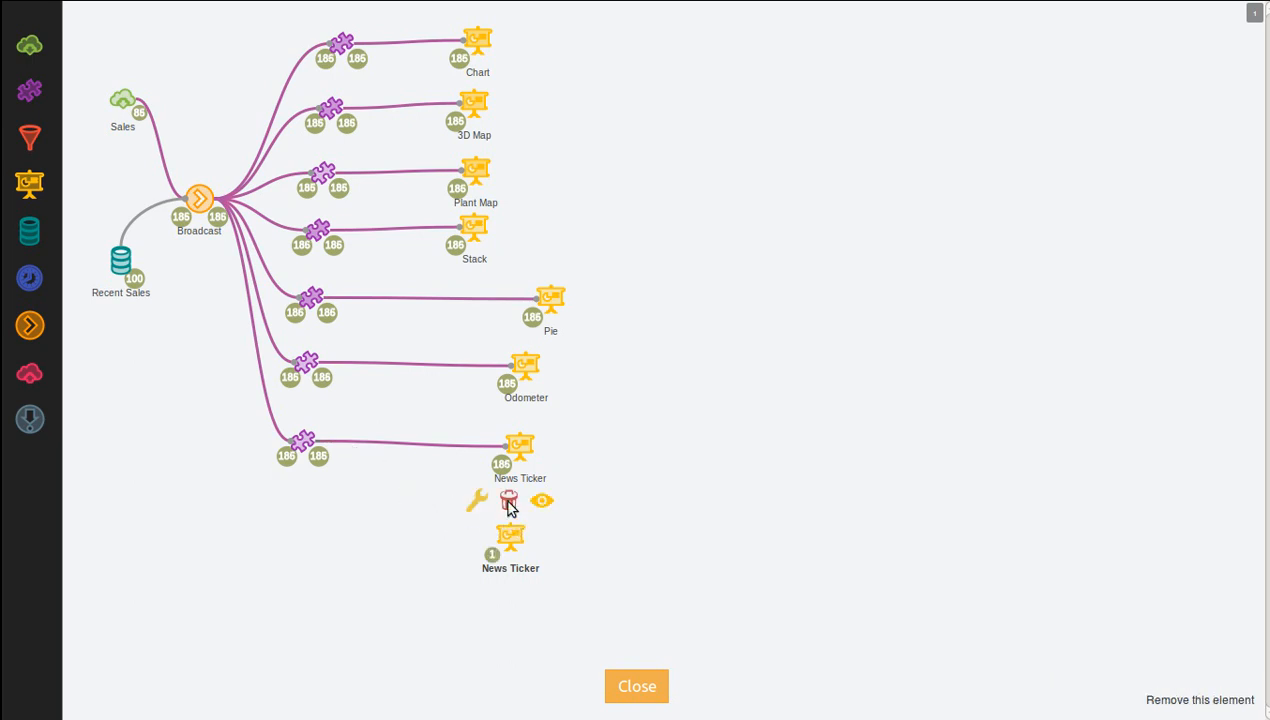
left_click(508, 503)
Step: Check where the original News Ticker view is located on the dashboard
mouse_move(520, 432)
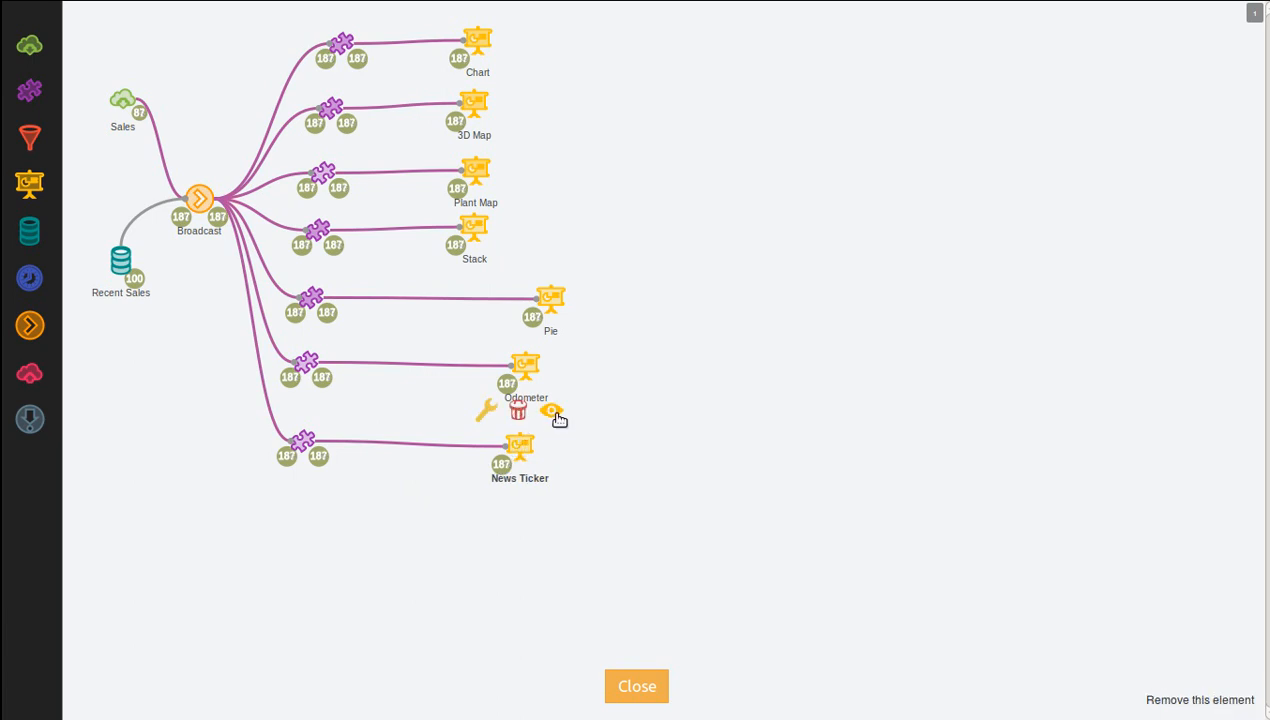
left_click(552, 412)
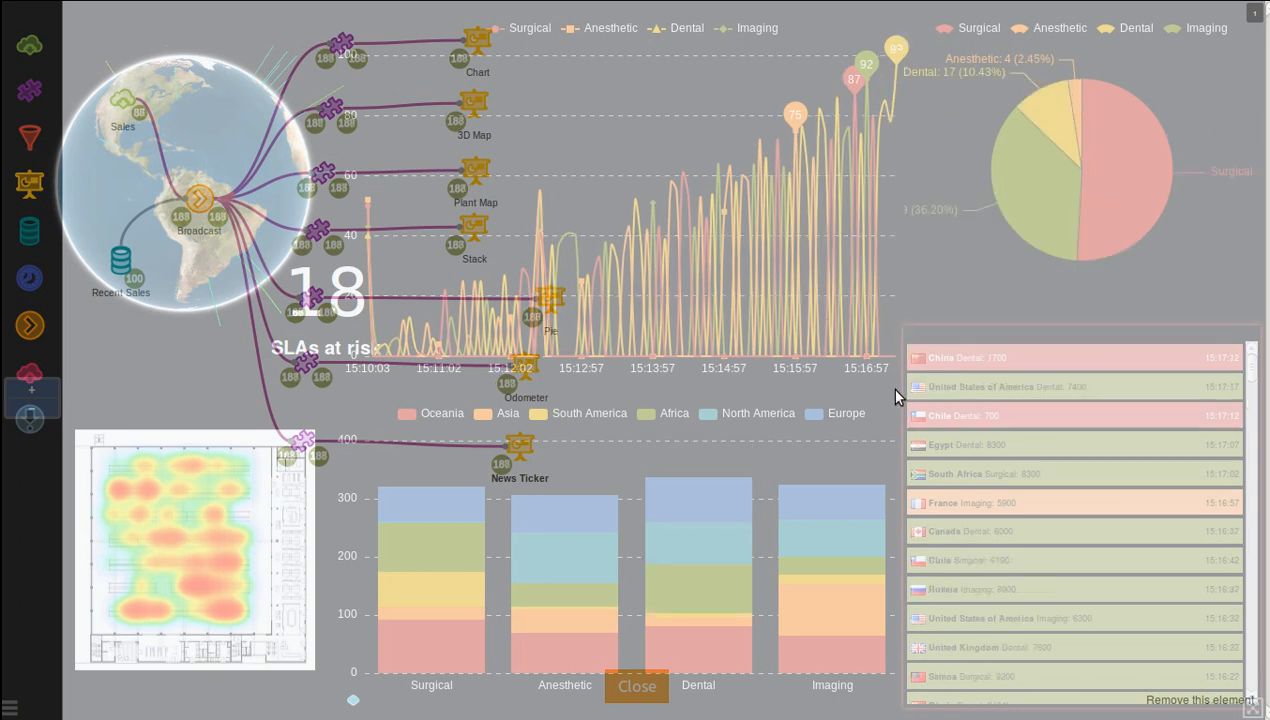
left_click(908, 347)
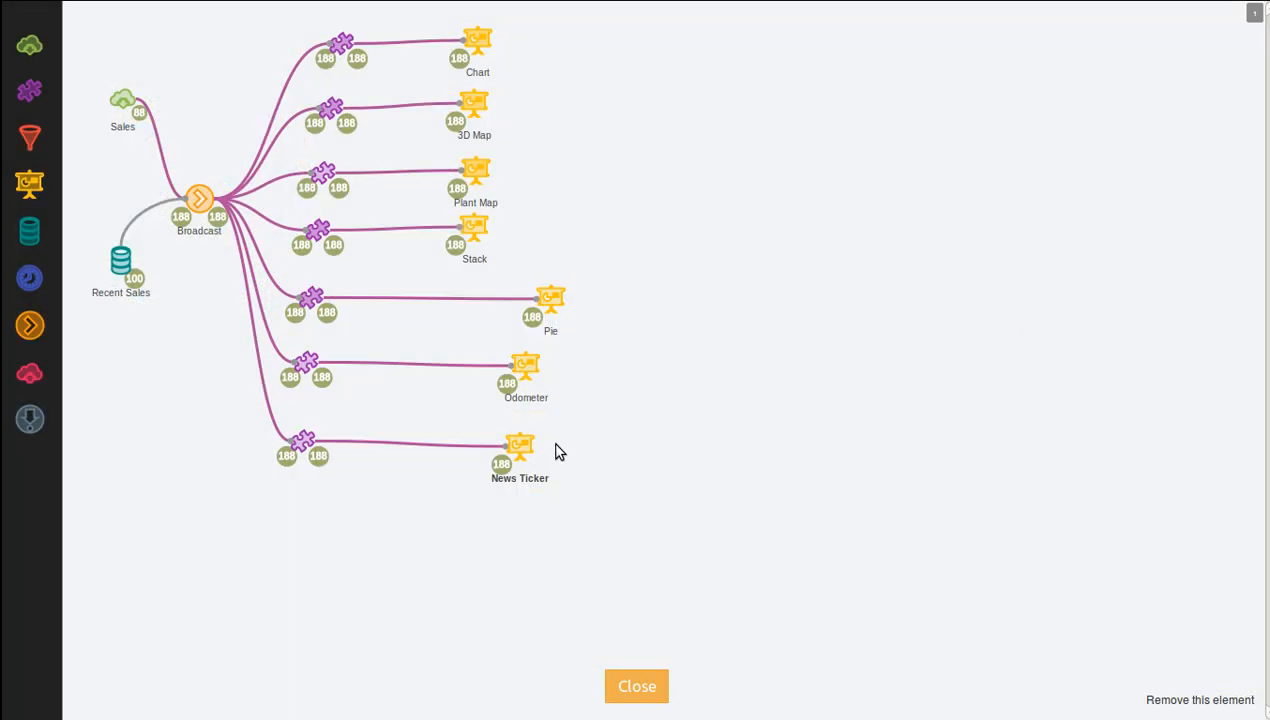
mouse_move(524, 442)
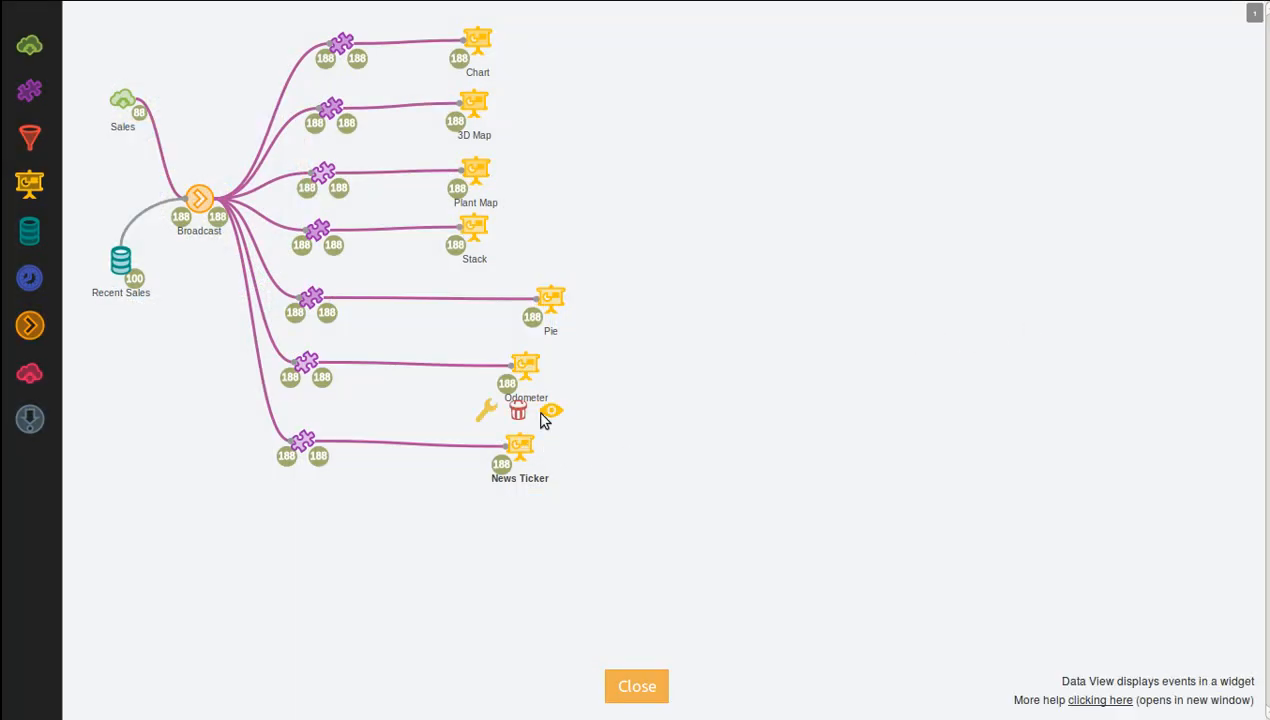
left_click(549, 411)
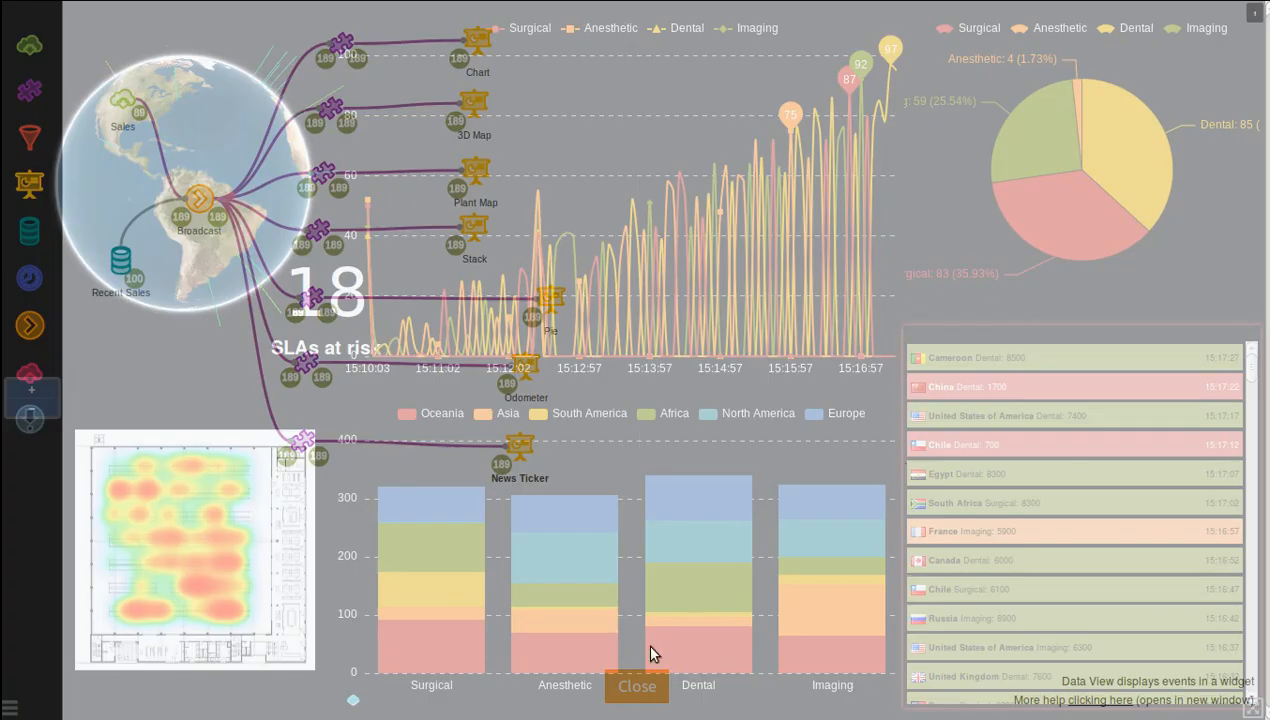
left_click(646, 683)
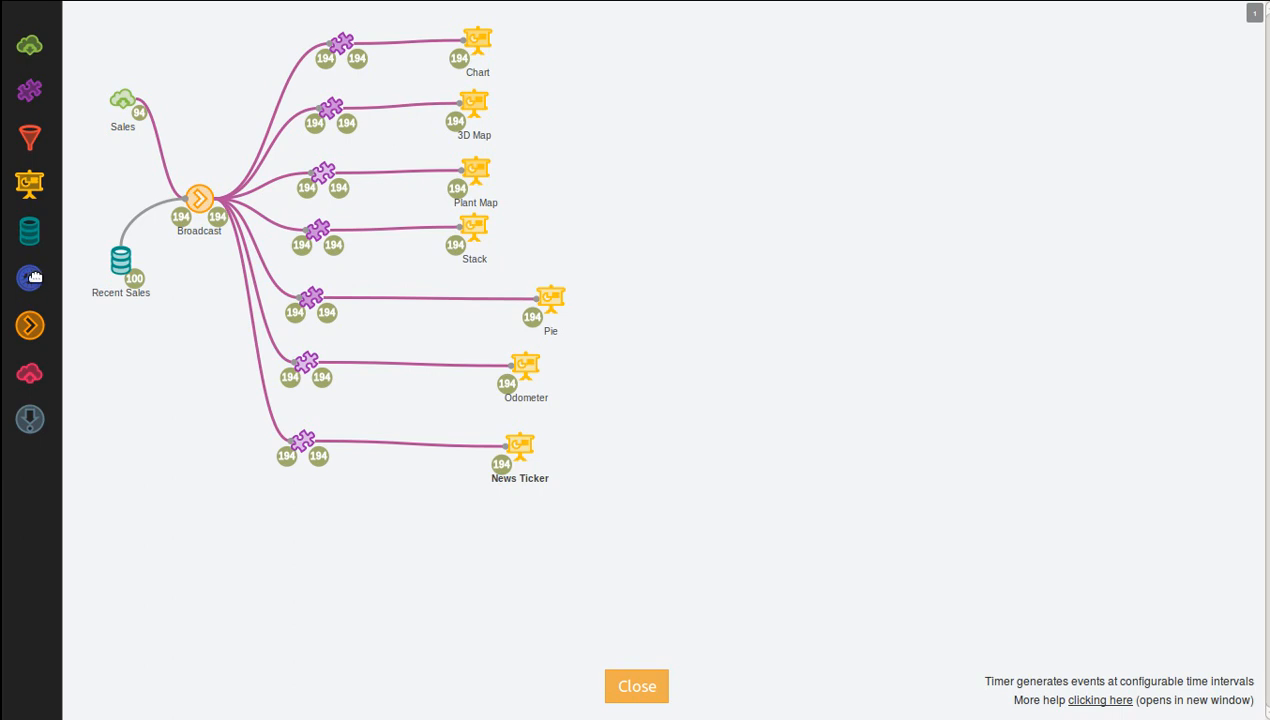
Step: Try a Ticker timer in the empty canvas area, firing every 1 second on channel tick, and delete it
left_click_drag(30, 278, 936, 386)
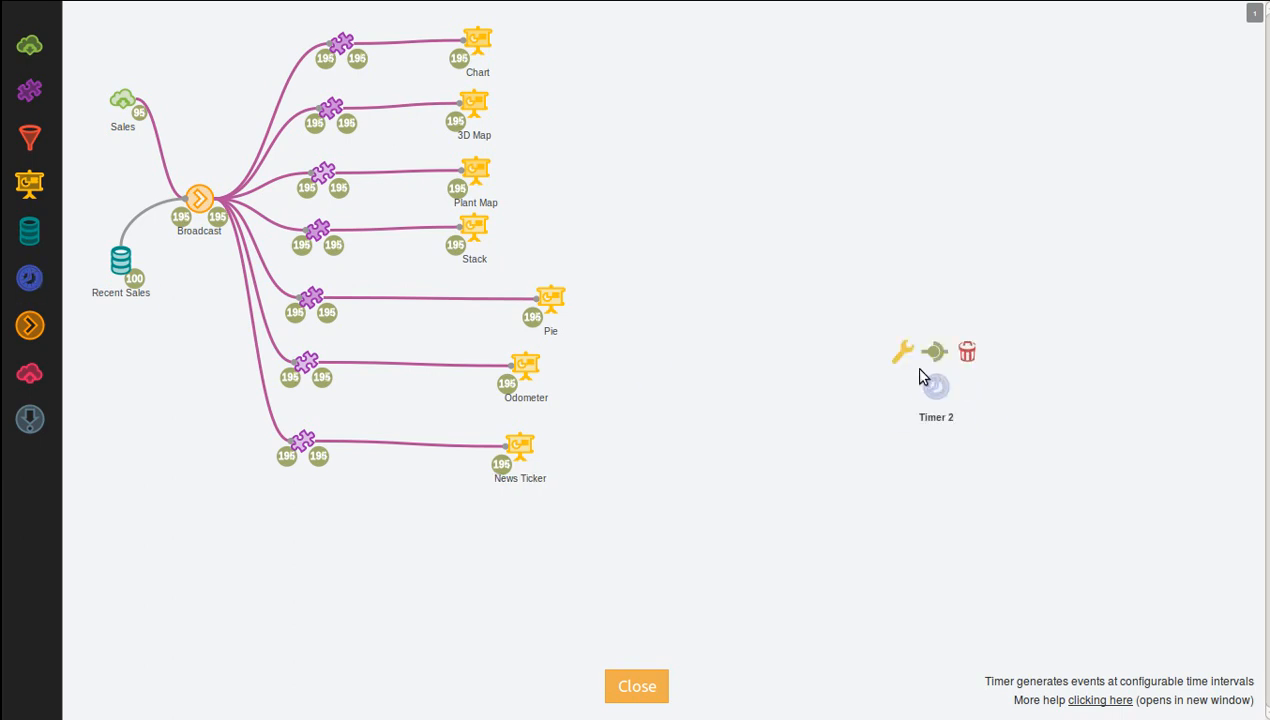
left_click(904, 358)
left_click(765, 352)
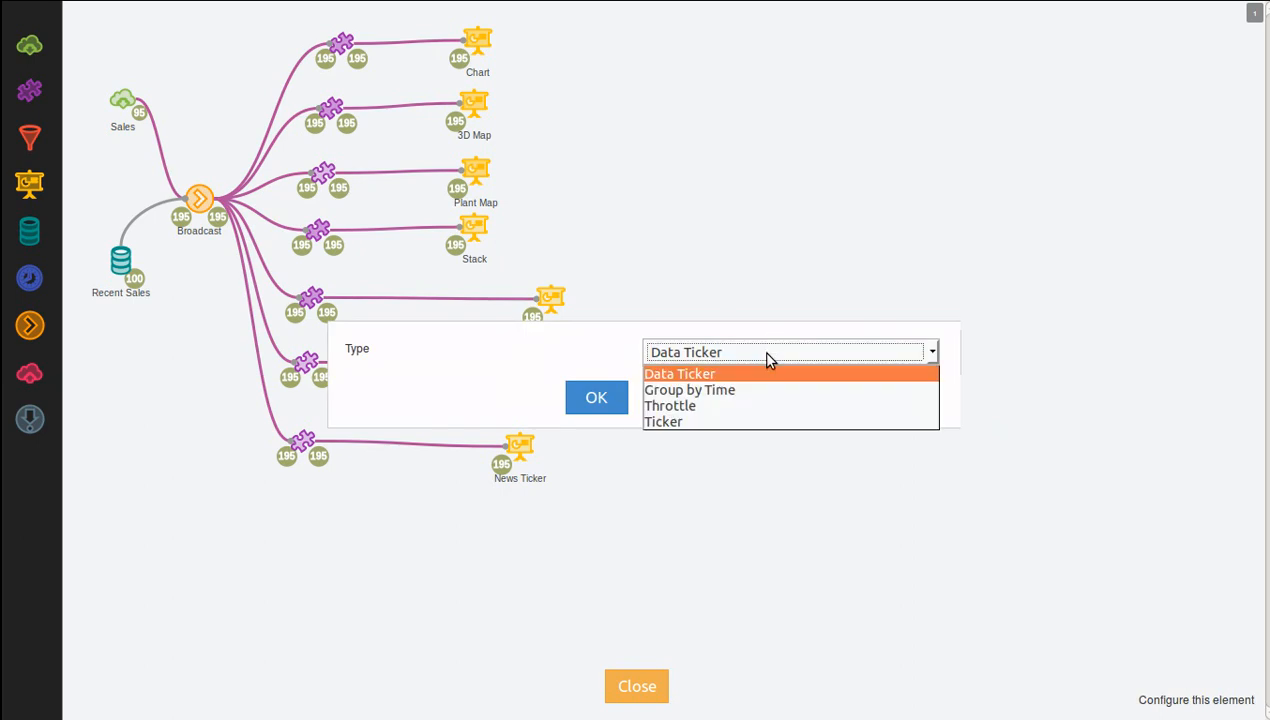
left_click(707, 420)
left_click(600, 398)
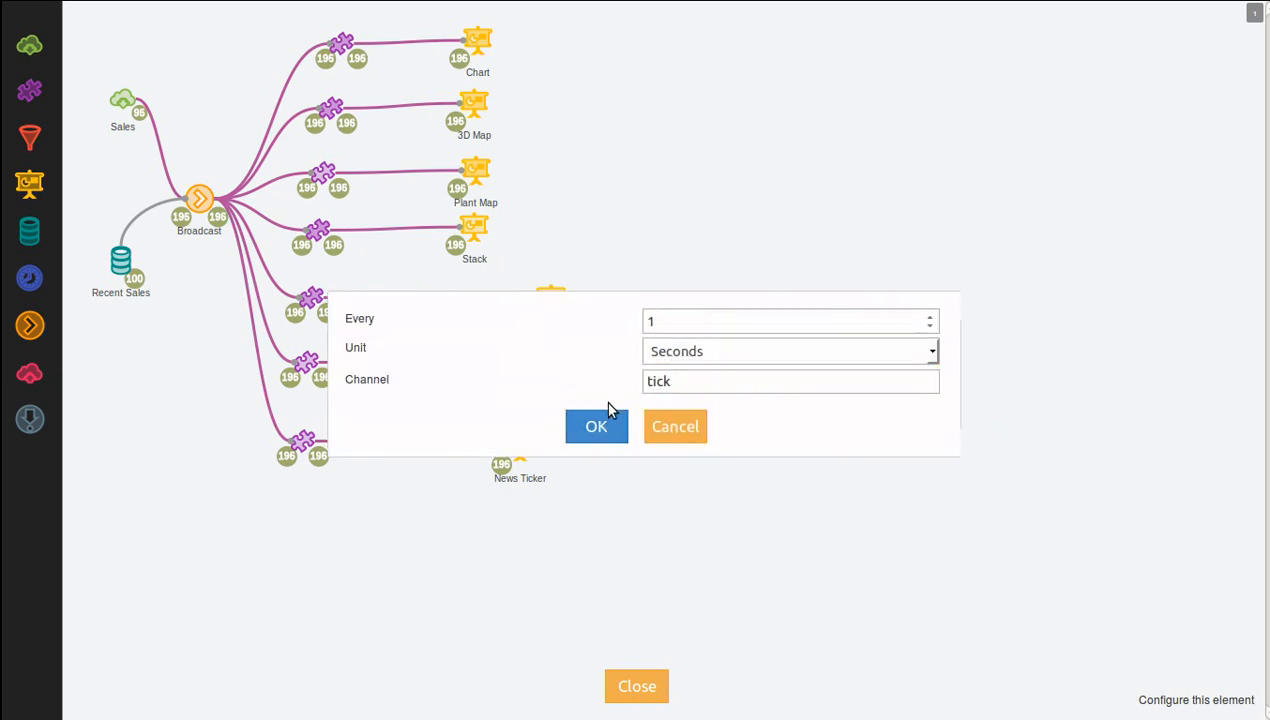
left_click(609, 425)
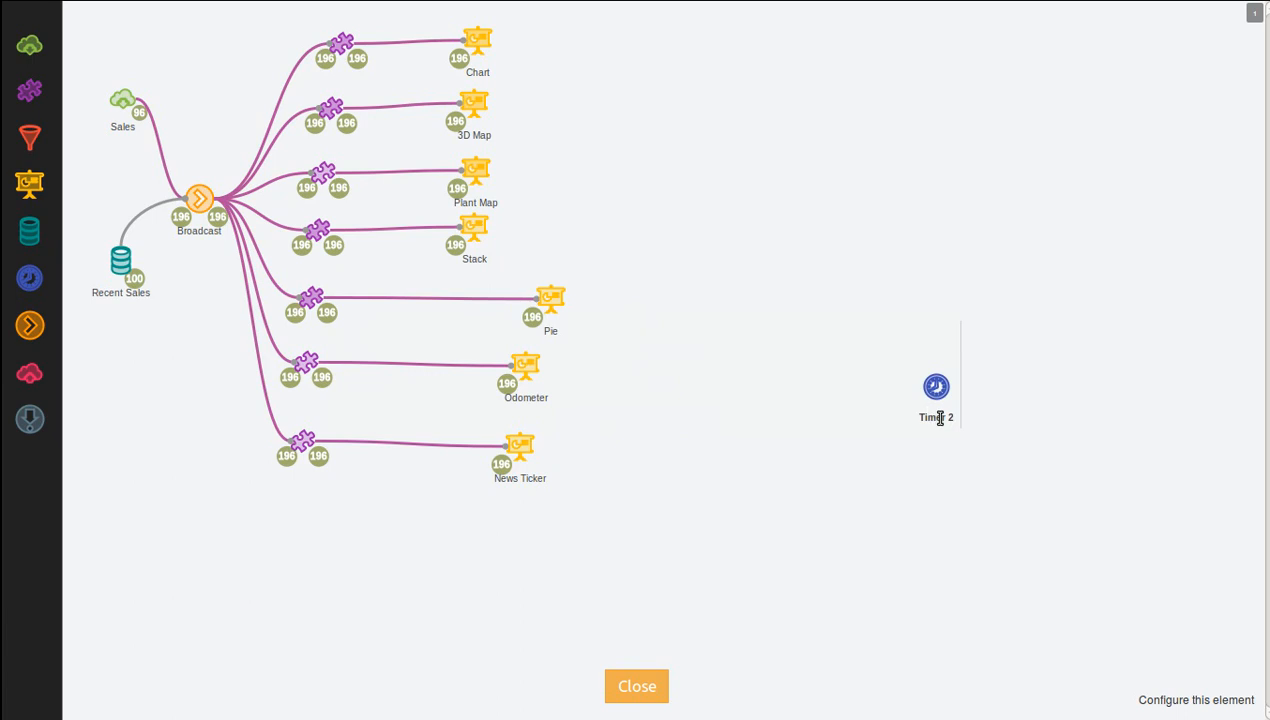
mouse_move(945, 388)
left_click(968, 354)
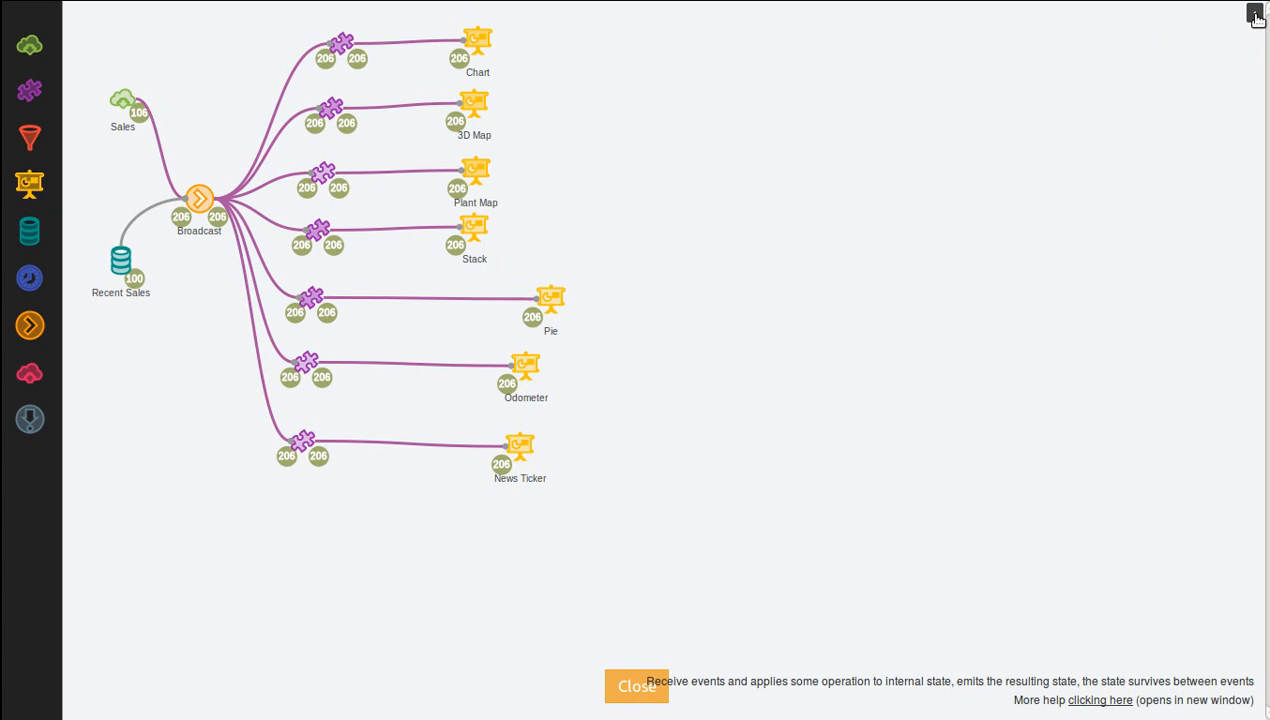
Step: Read the description and date in the dashboard's notifications and close them
left_click(1255, 14)
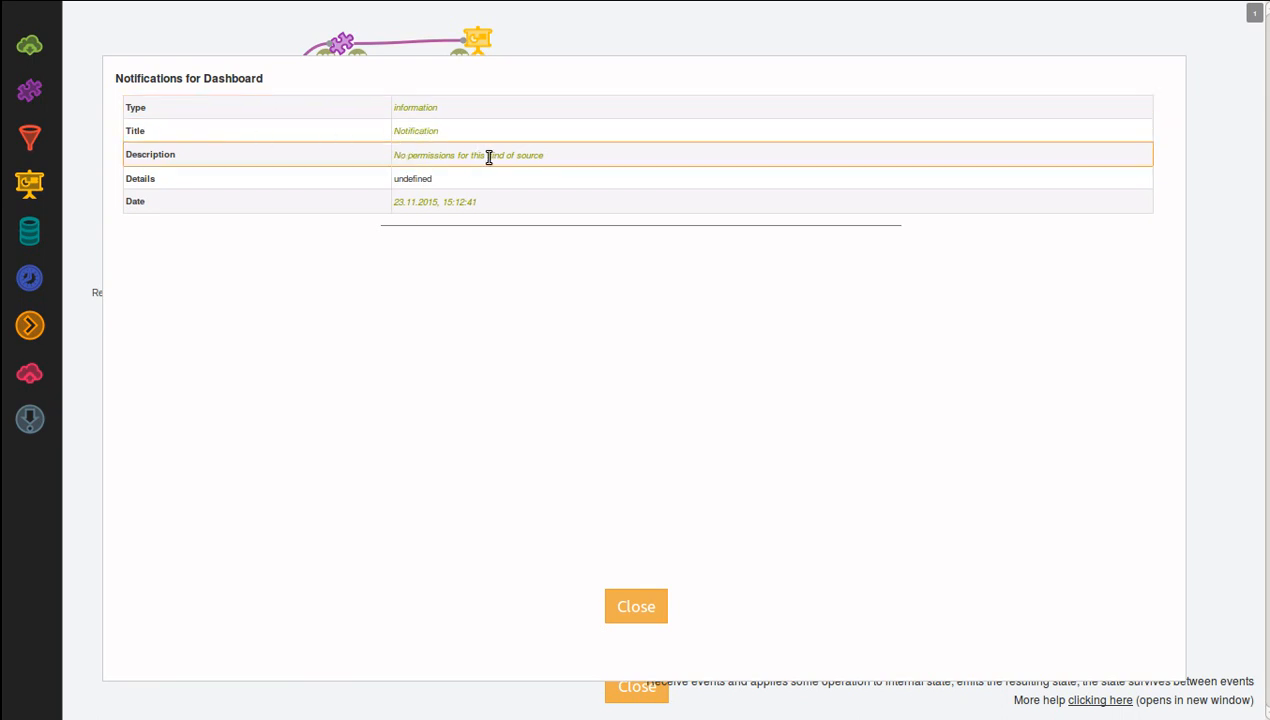
left_click_drag(396, 200, 530, 210)
left_click(624, 608)
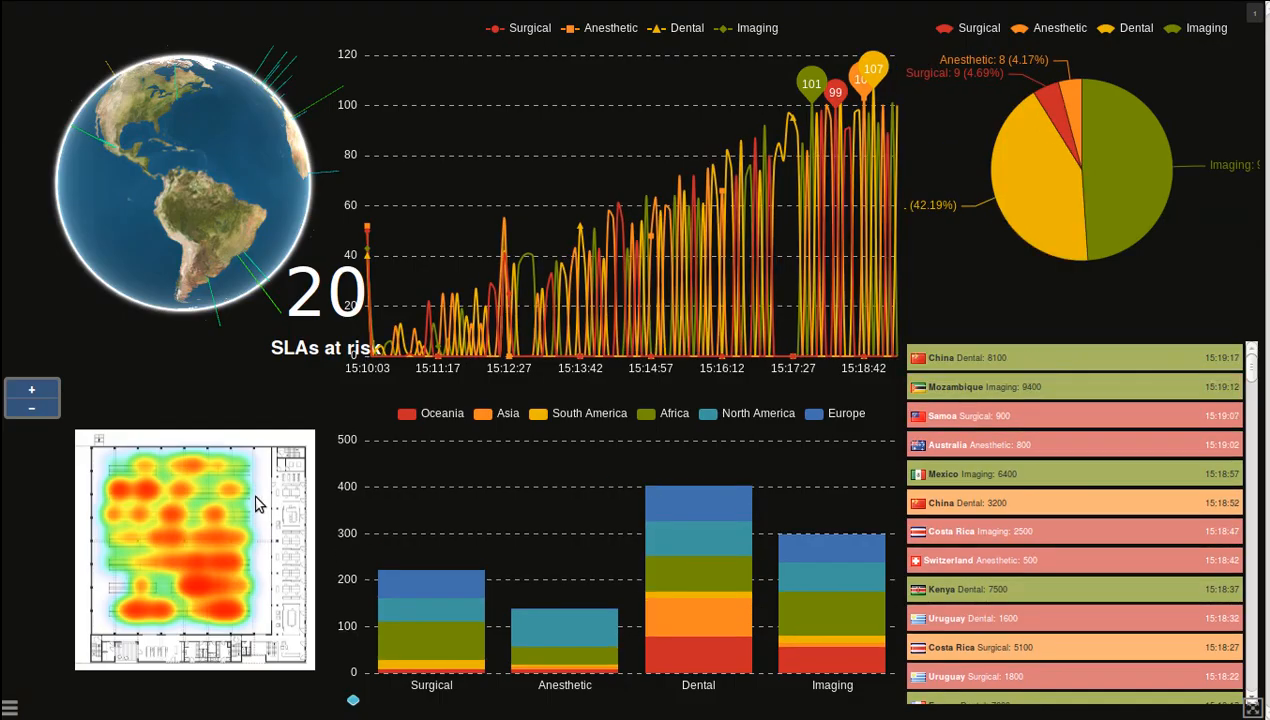
left_click(10, 706)
left_click(12, 706)
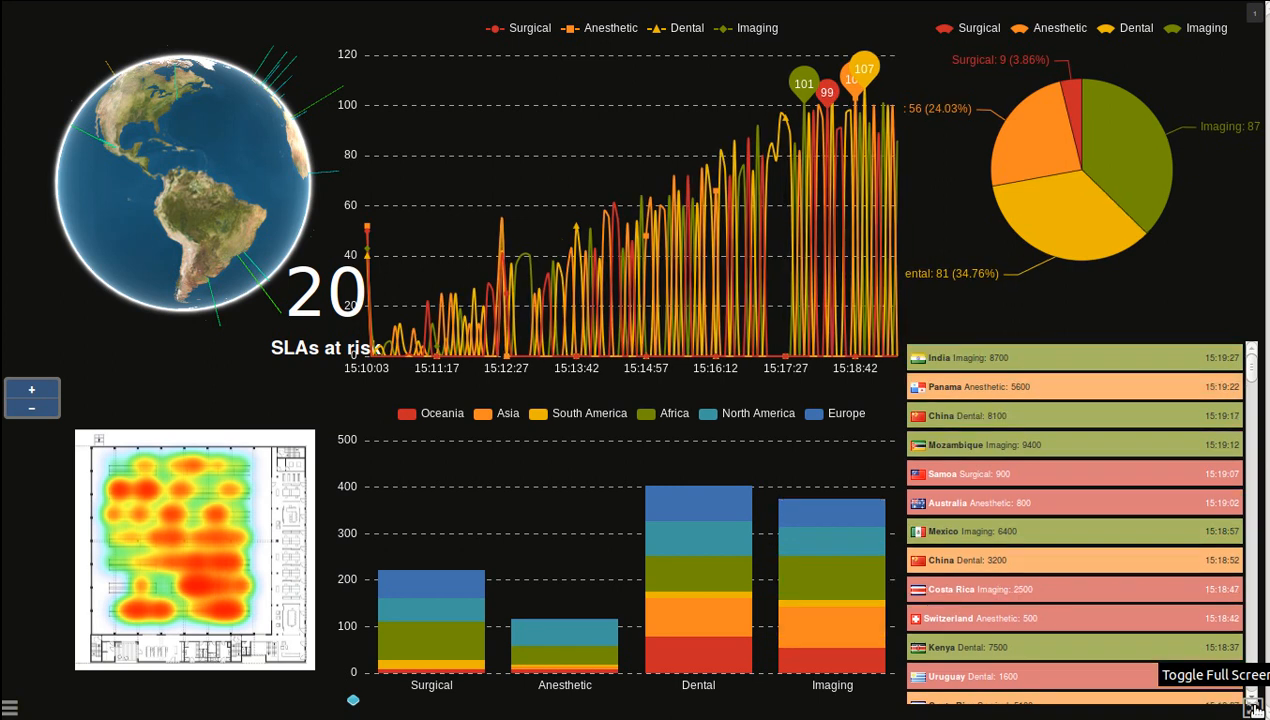
Step: View the options for creating a new dashboard and loading an example, and leave the dialog without creating one
left_click(10, 706)
left_click(45, 111)
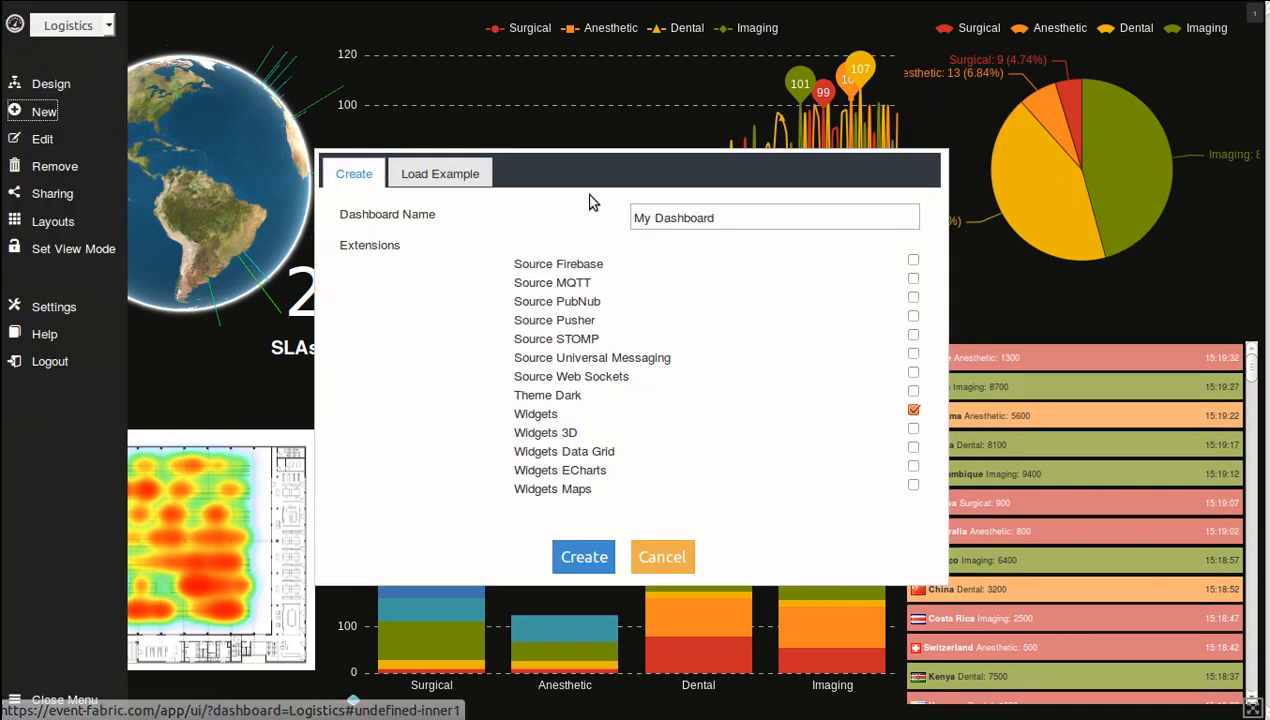
left_click(470, 180)
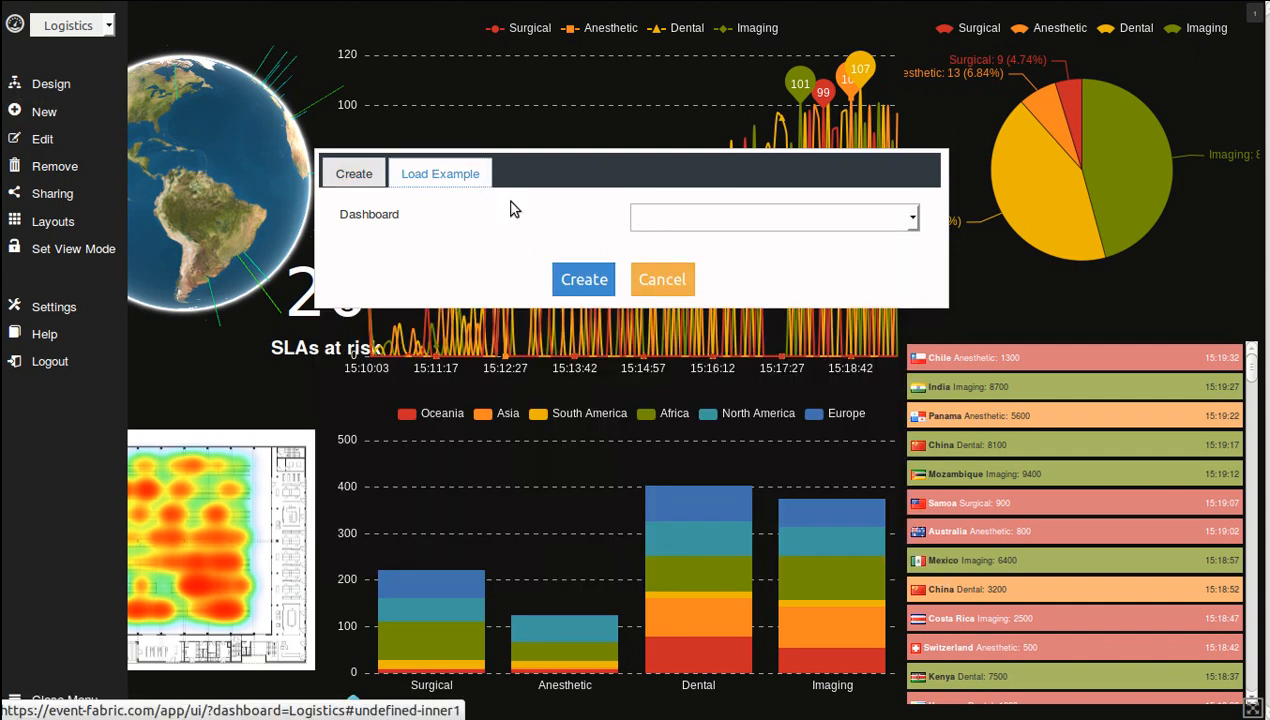
left_click(650, 285)
Step: Review the Logistics dashboard's name and extension settings, then view its removal confirmation and decline the removal
left_click(42, 139)
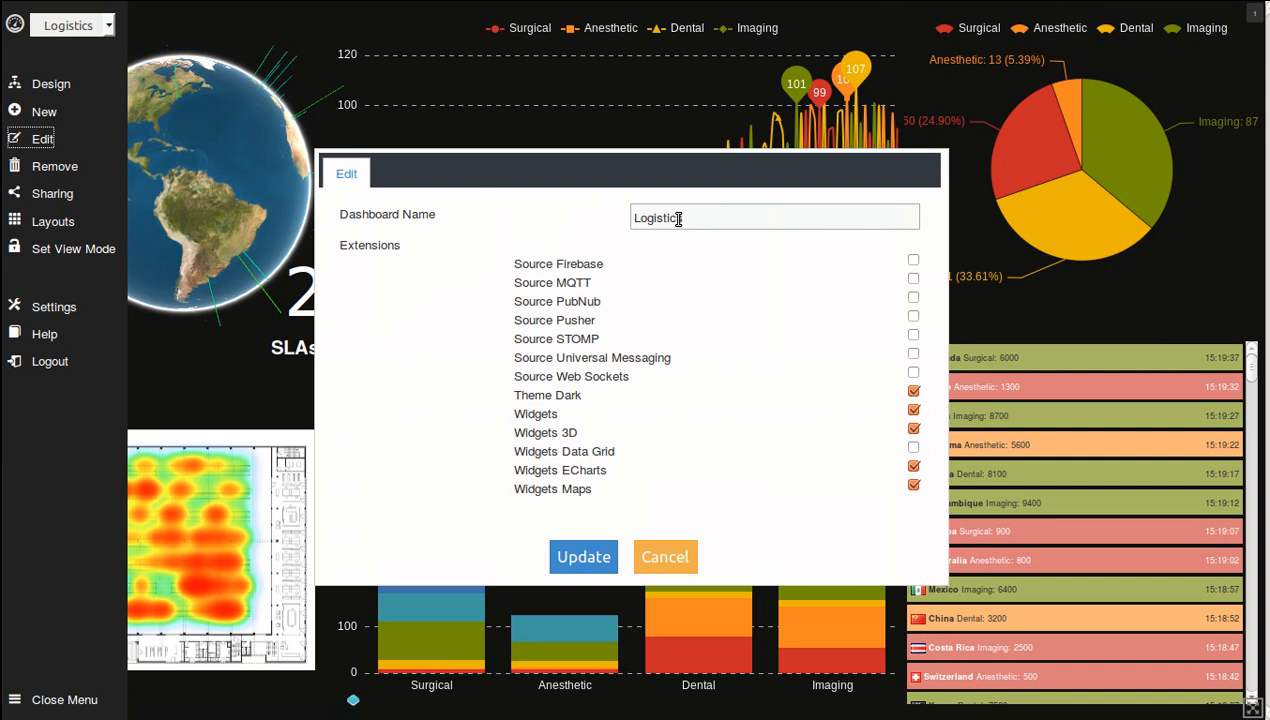
left_click(658, 563)
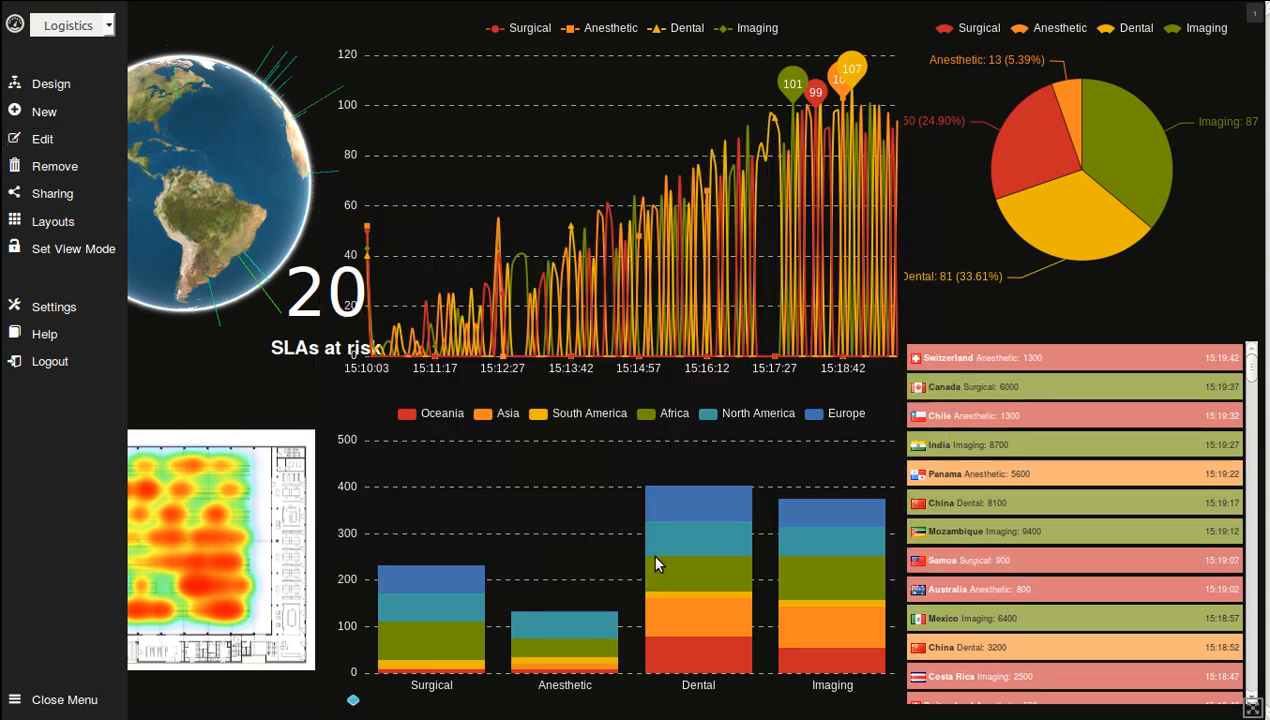
left_click(46, 168)
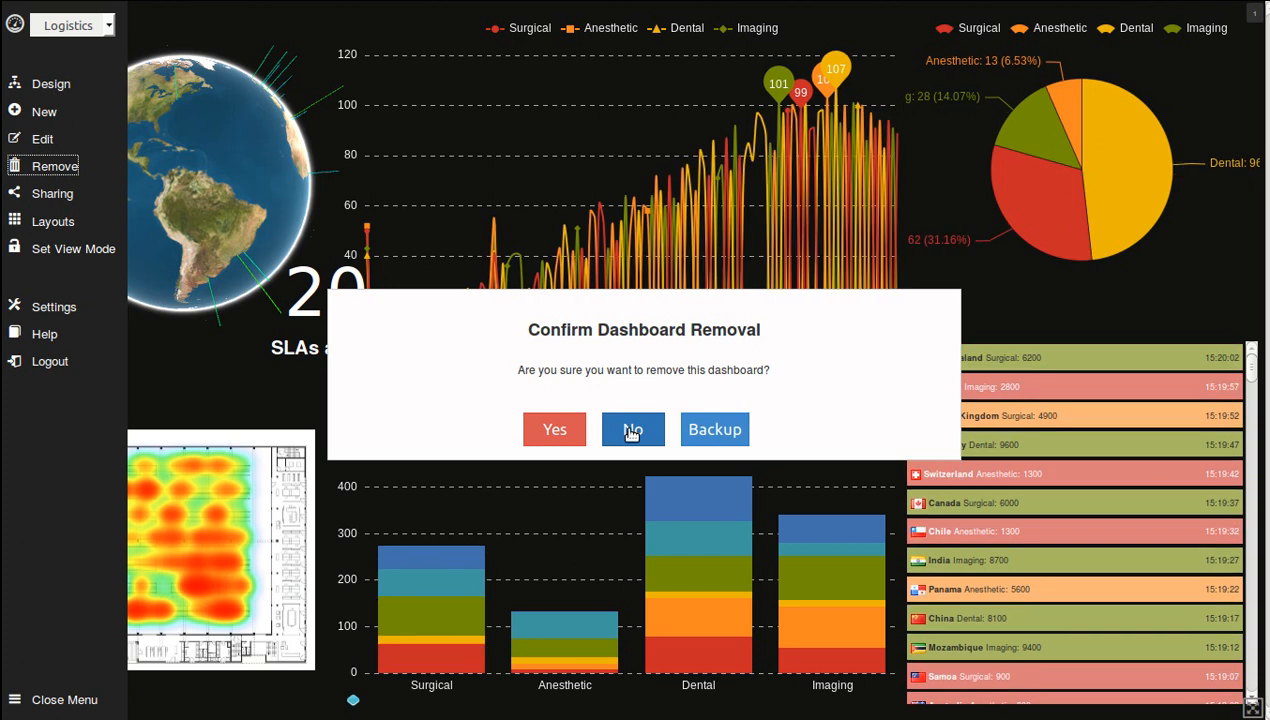
left_click(631, 437)
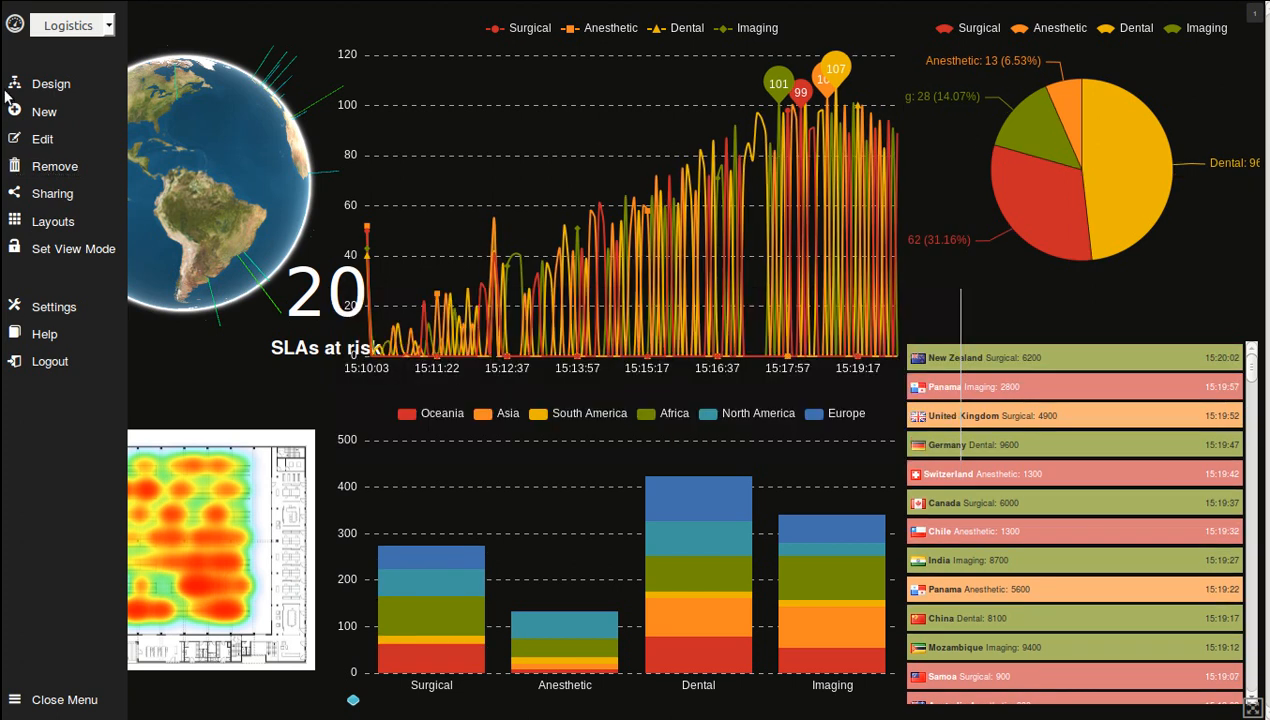
Step: Try sharing the dashboard publicly, stop the sharing again and close the share settings
left_click(40, 194)
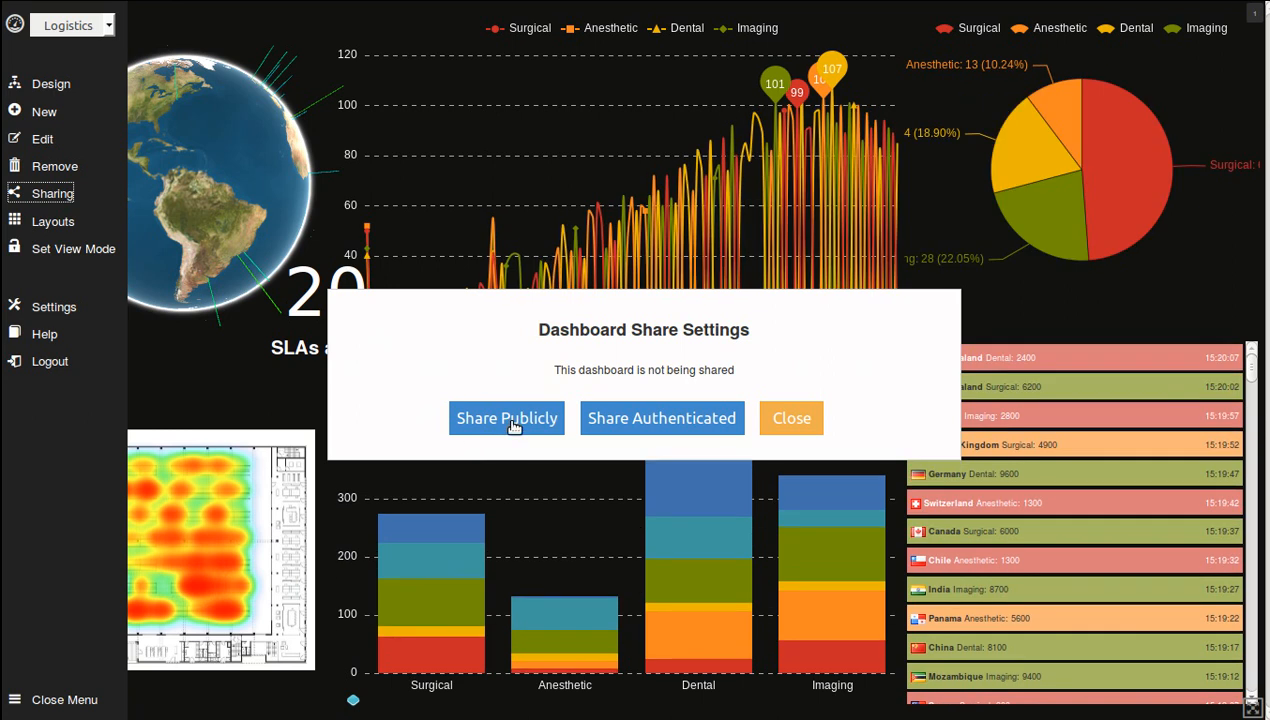
left_click(510, 420)
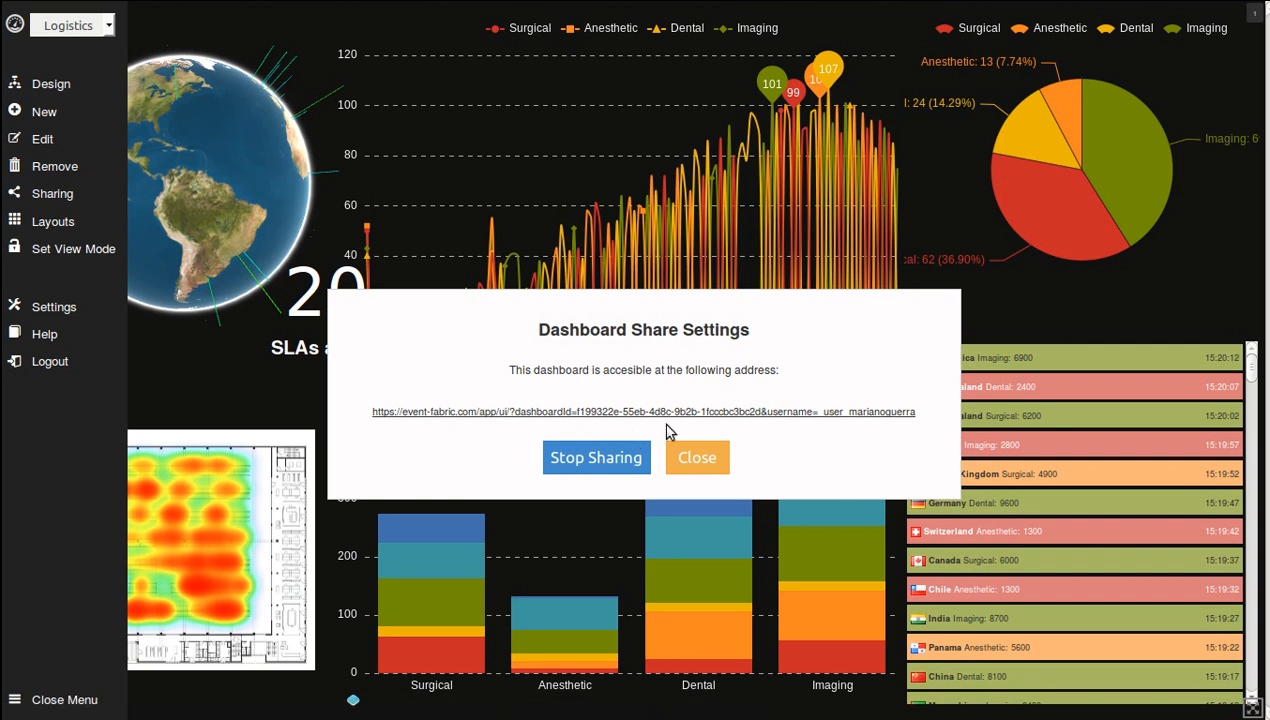
left_click(645, 465)
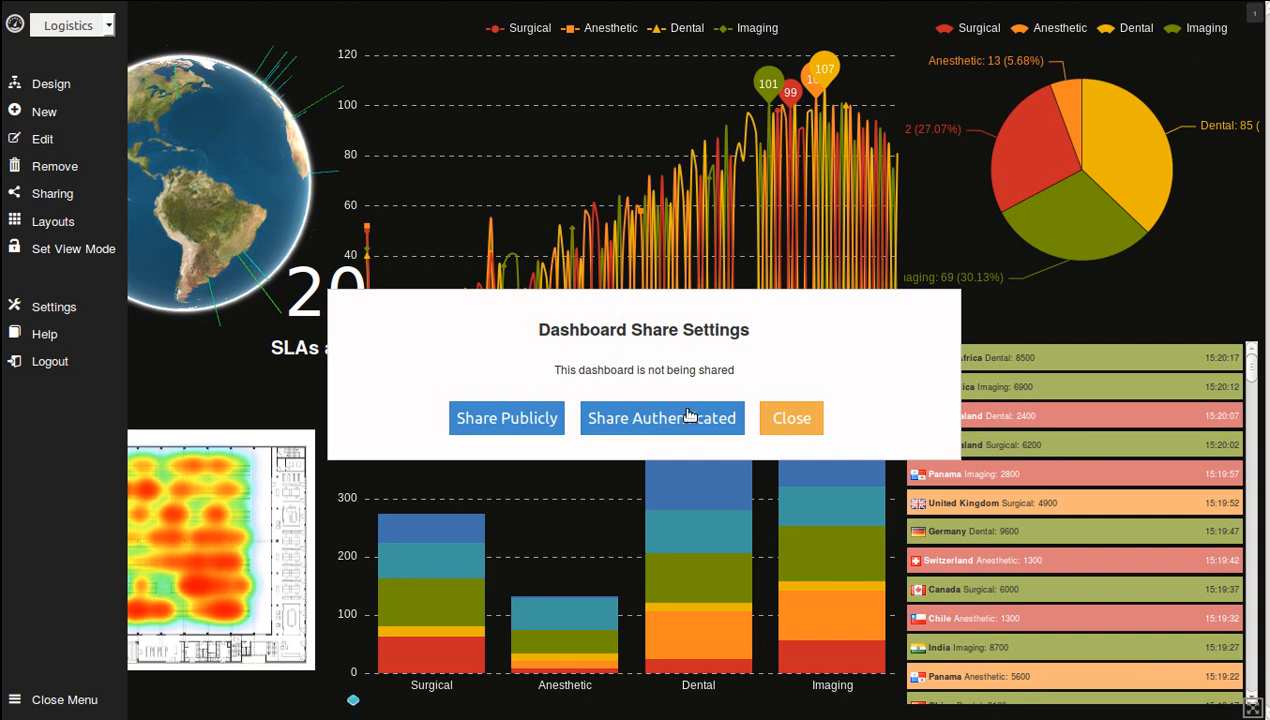
left_click(785, 421)
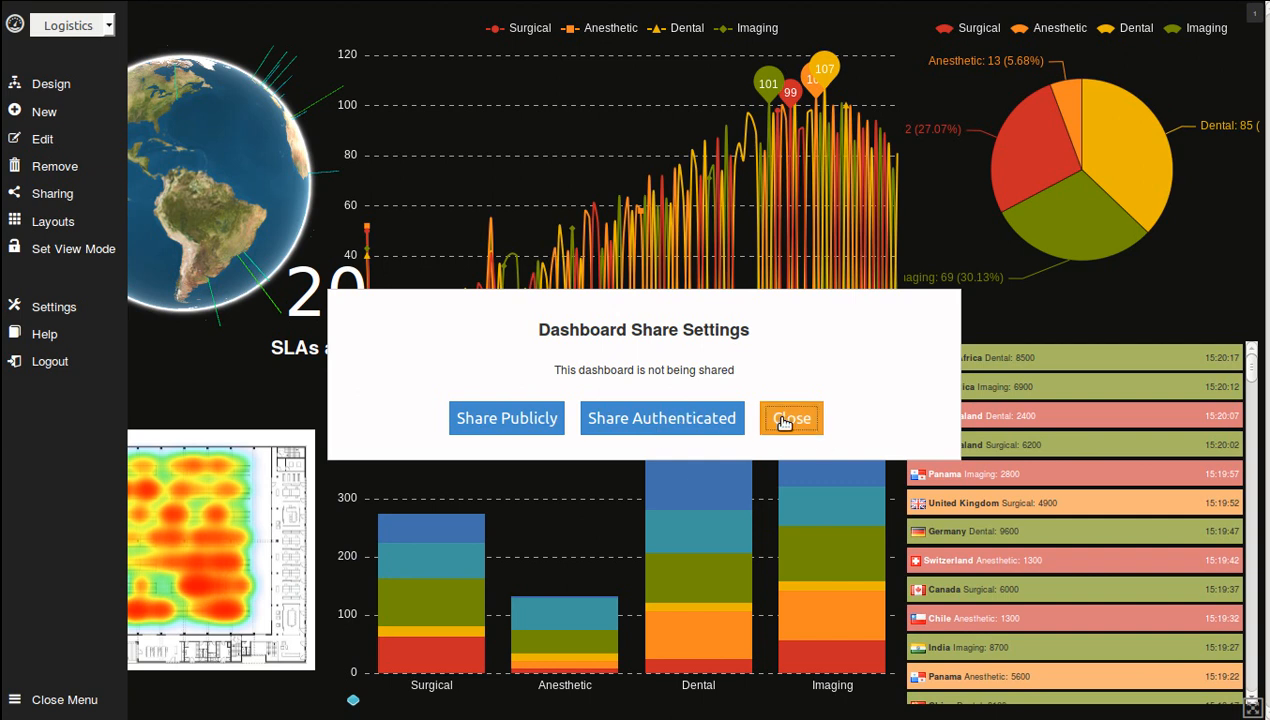
Step: Preview the four suggested dashboard layouts, try swapping views in the first one, and close the layouts without applying any
left_click(52, 226)
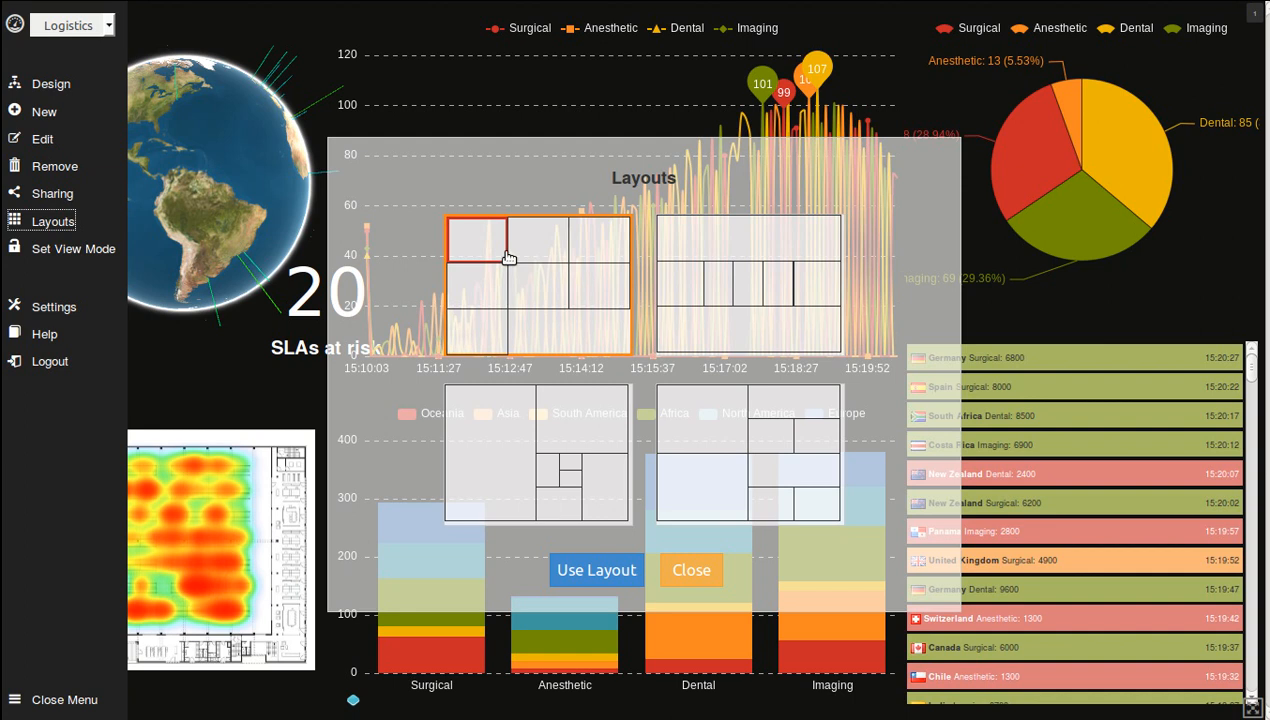
left_click(60, 699)
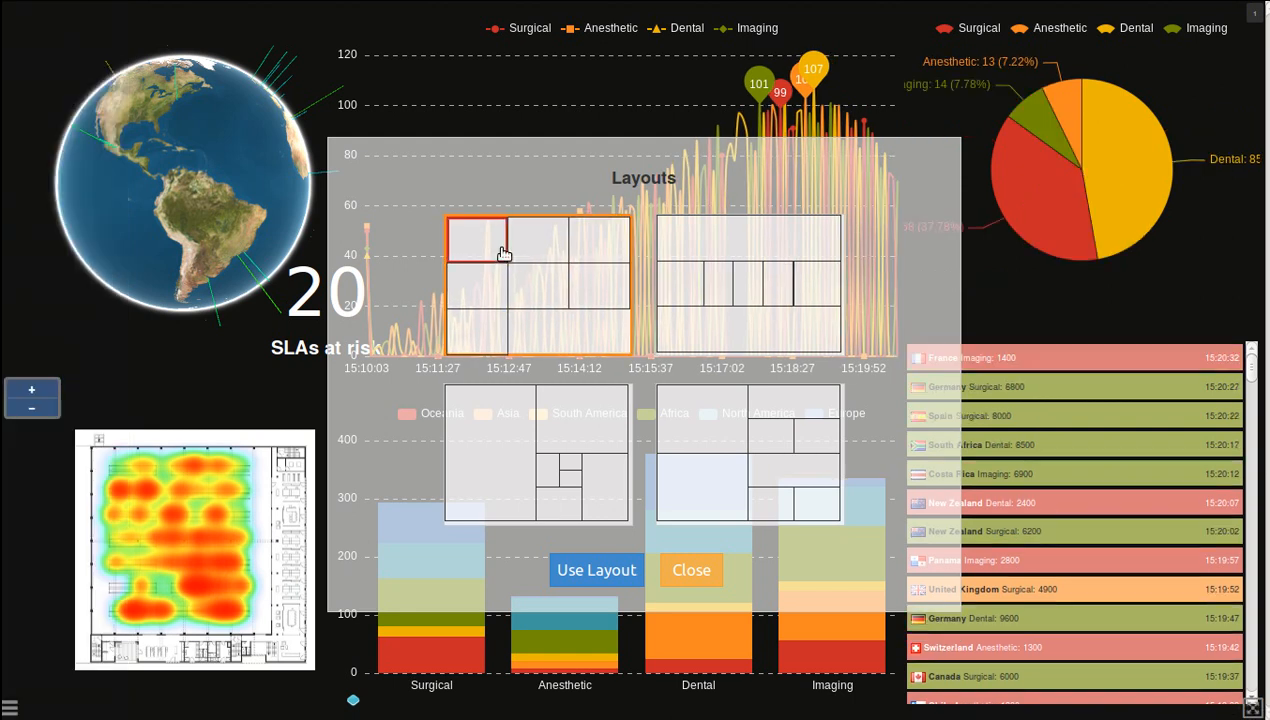
left_click(504, 253)
left_click(691, 246)
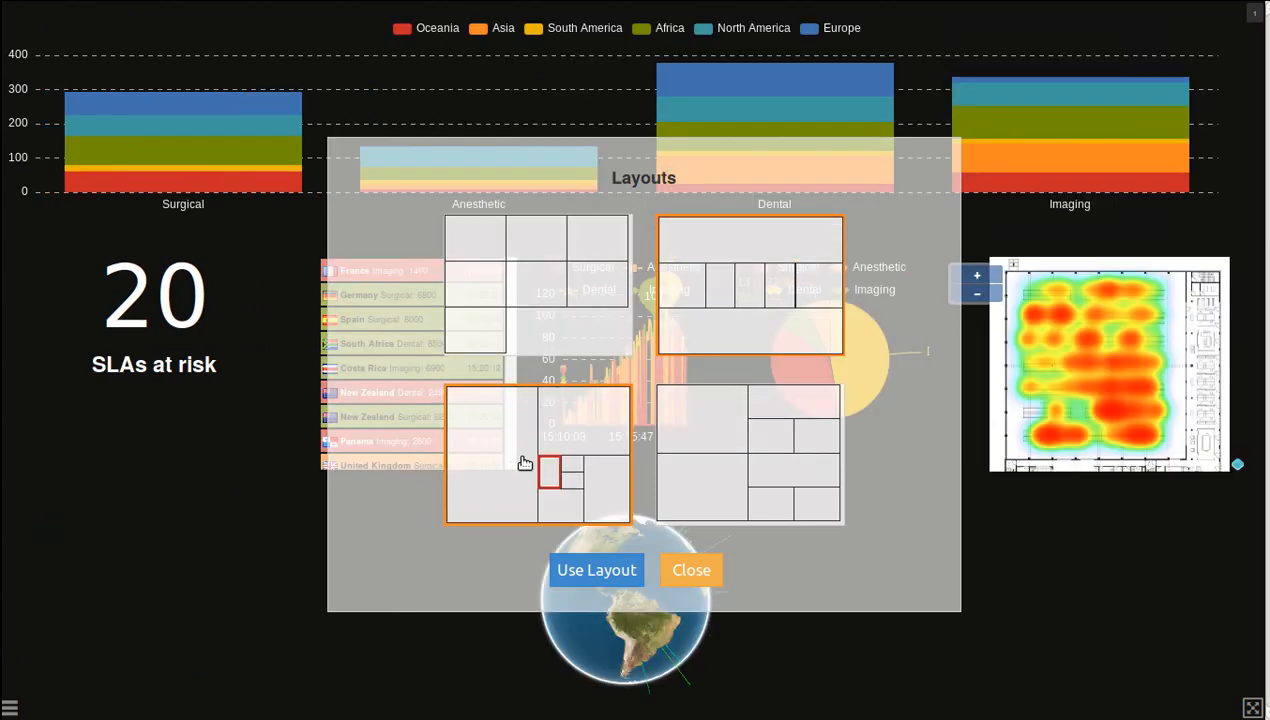
left_click(547, 448)
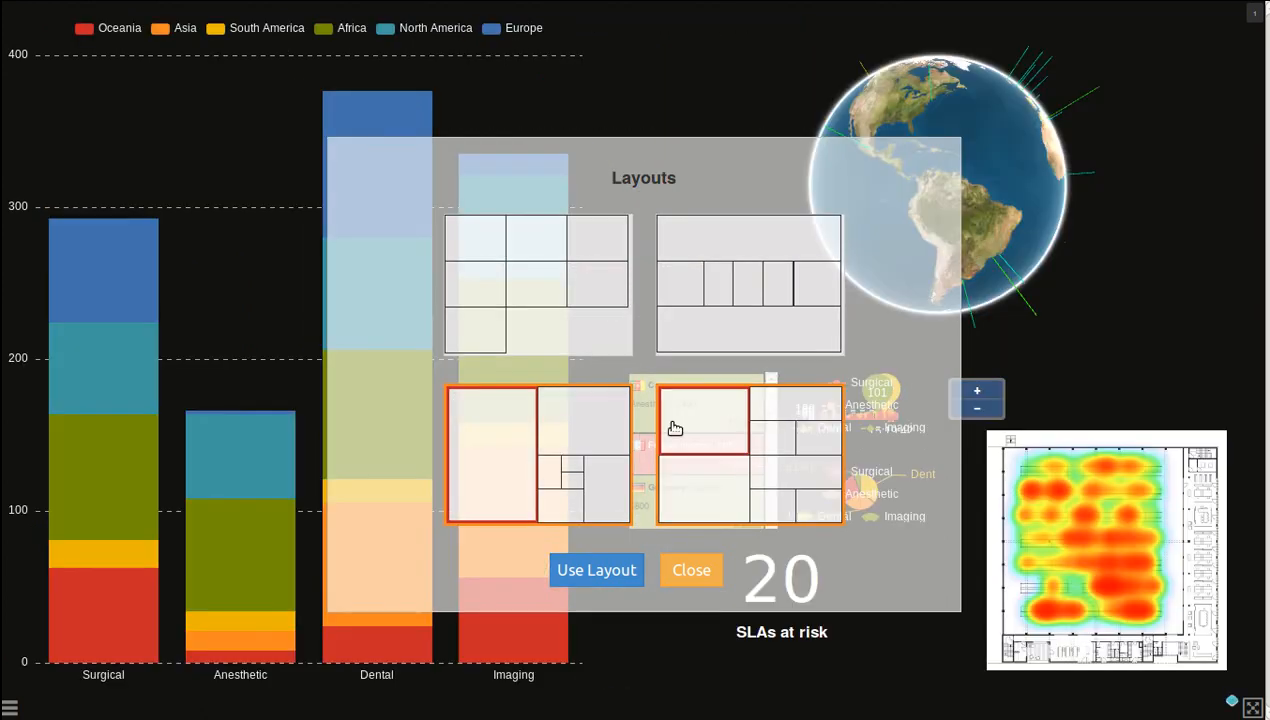
left_click(675, 428)
left_click(462, 269)
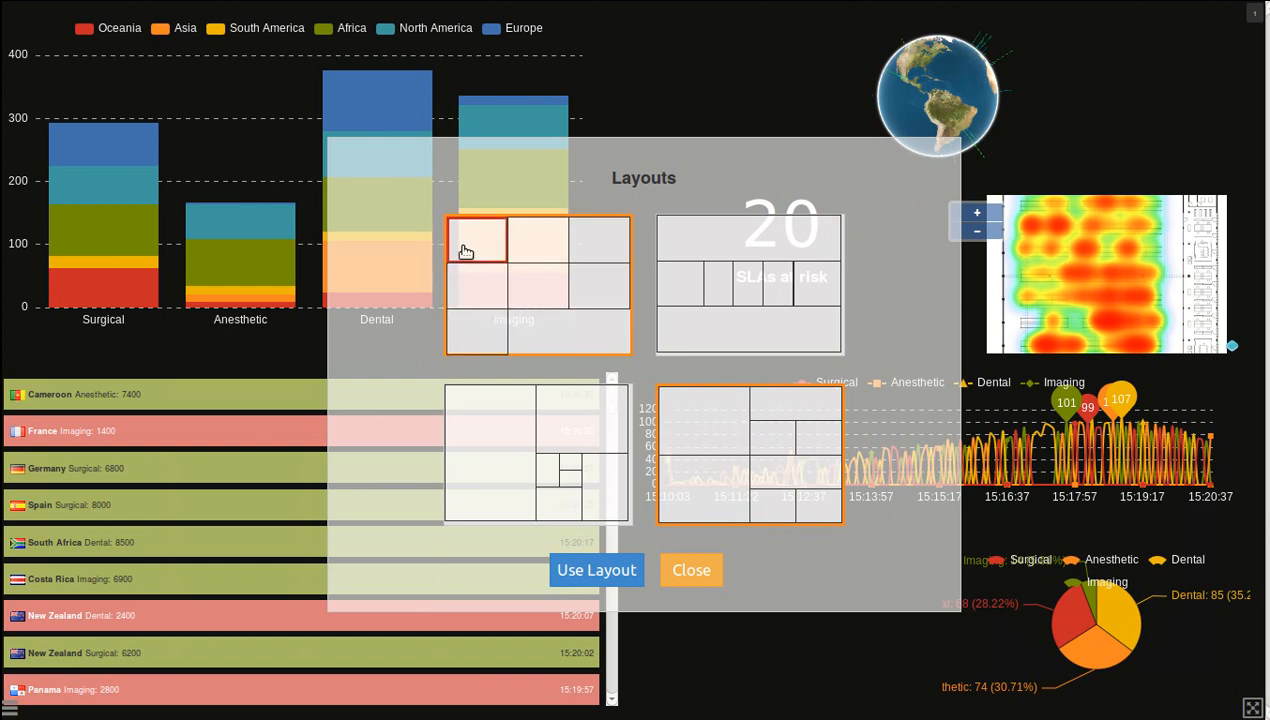
left_click_drag(532, 261, 549, 296)
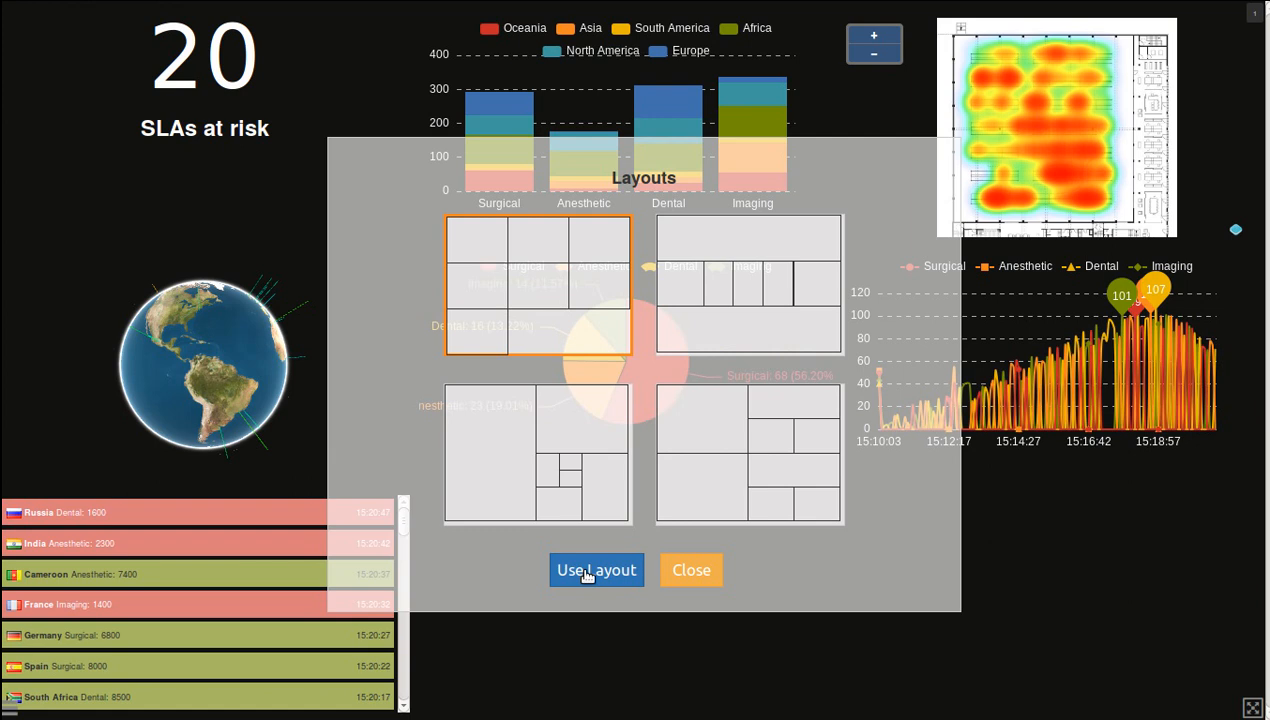
left_click(689, 573)
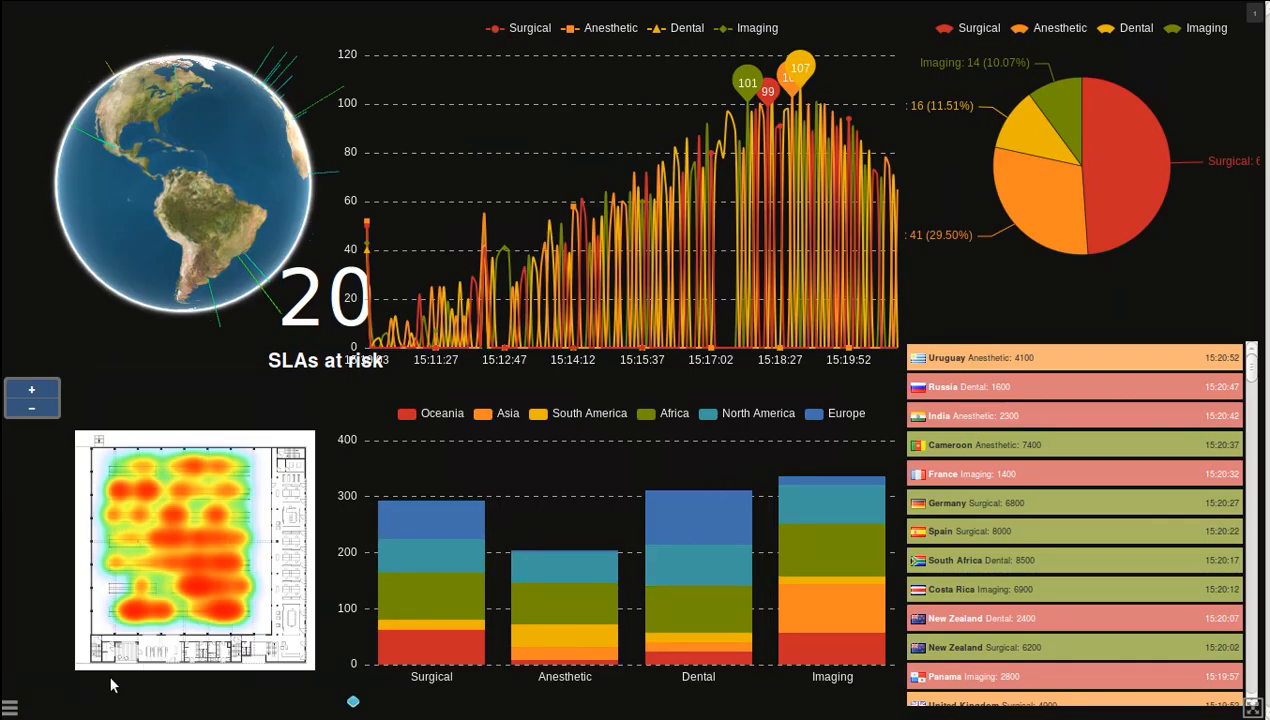
Step: Switch the dashboard to edit mode, then resize the SLAs at risk view and position it over the globe's lower edge
left_click(13, 705)
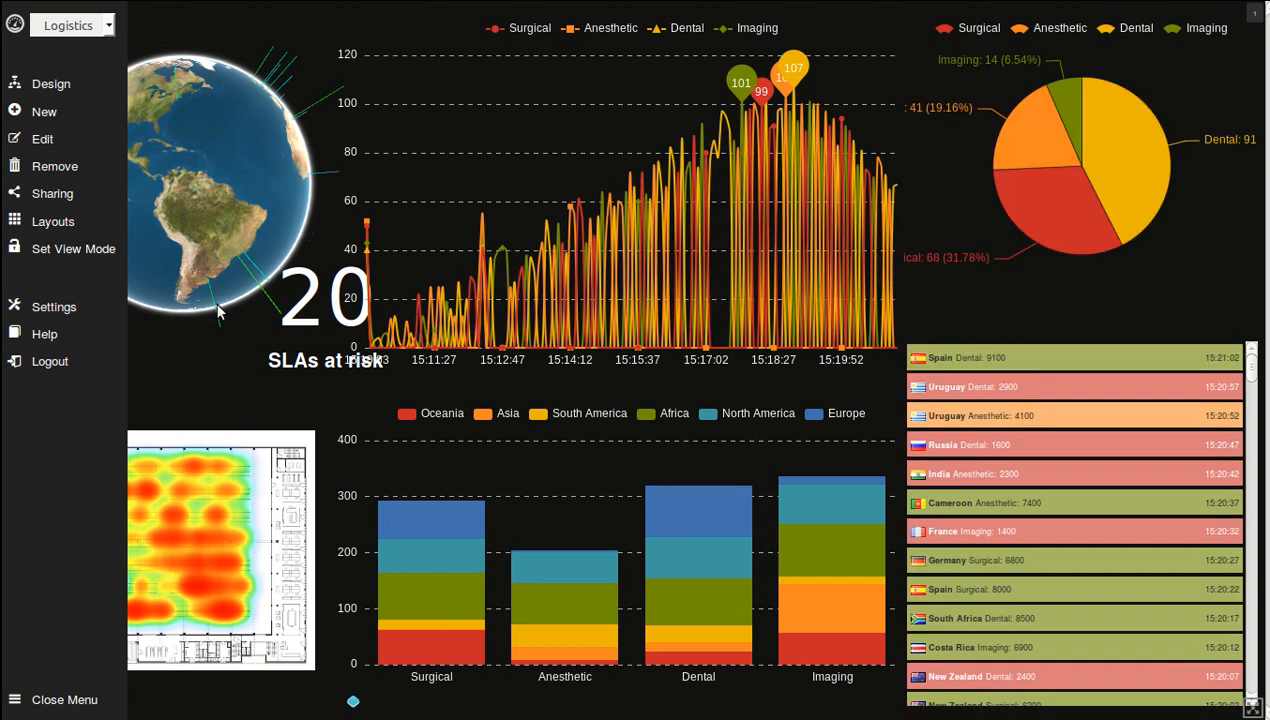
left_click(103, 256)
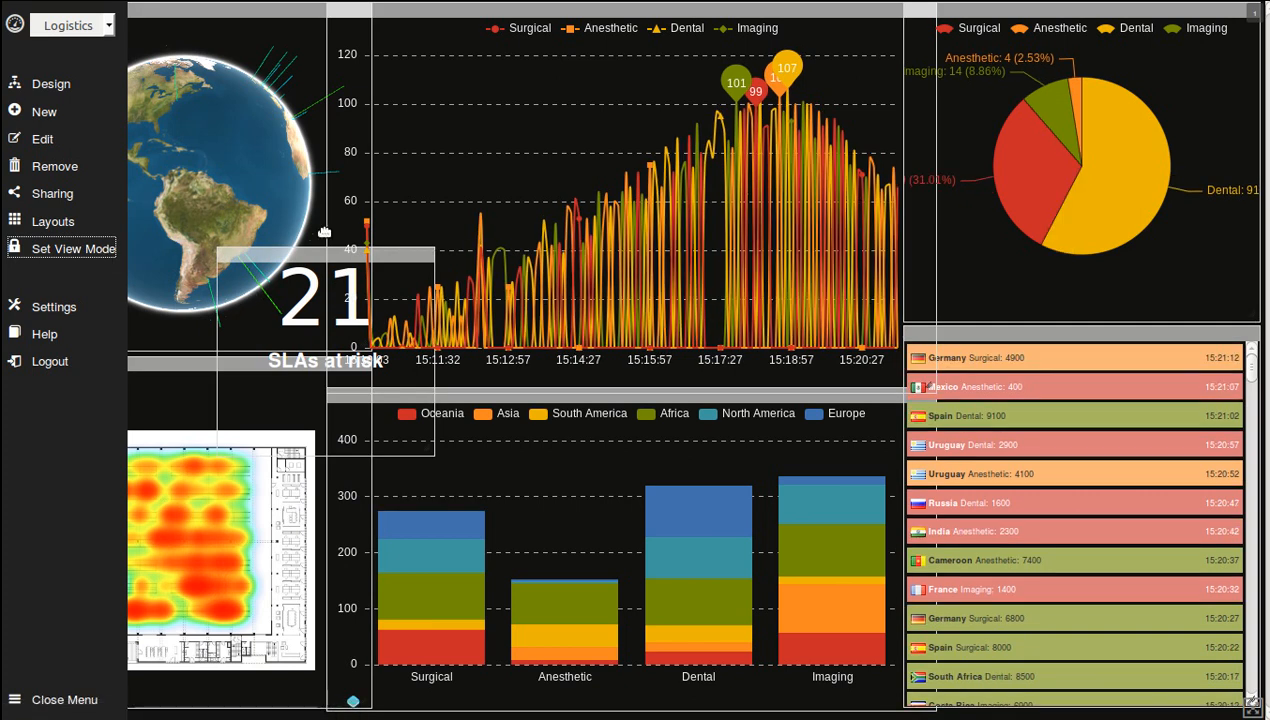
left_click(48, 697)
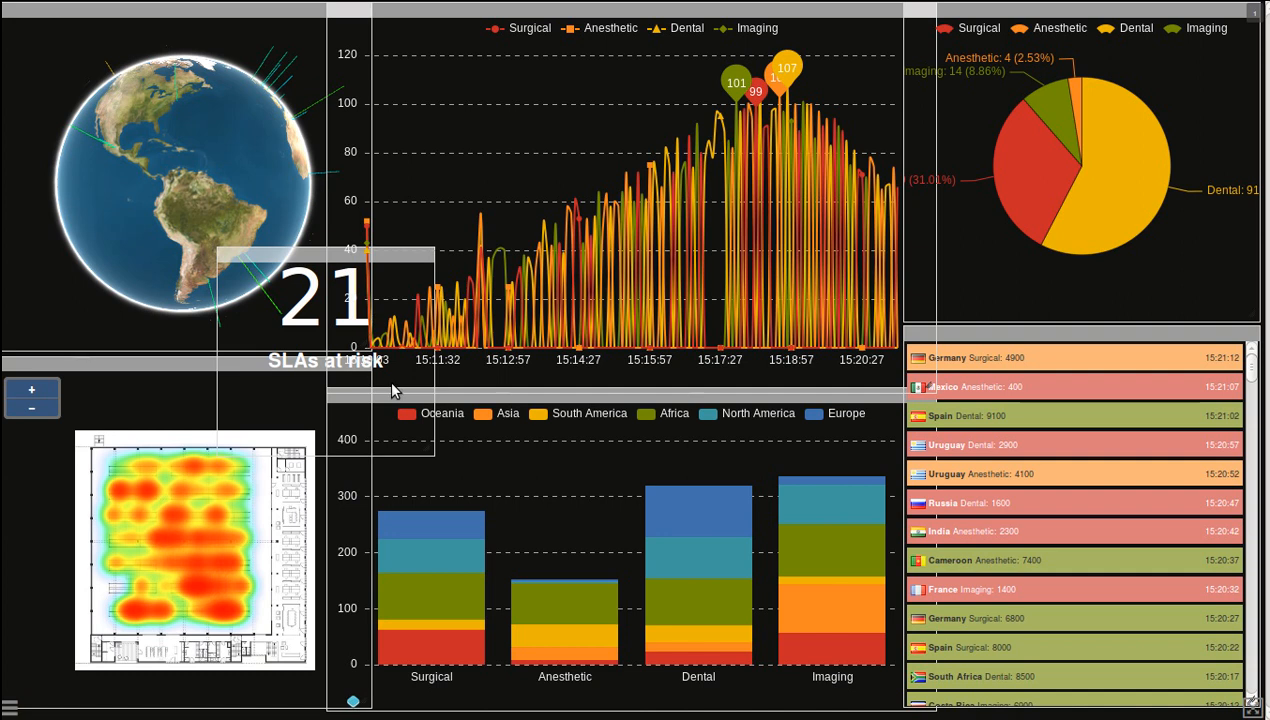
left_click_drag(421, 444, 573, 515)
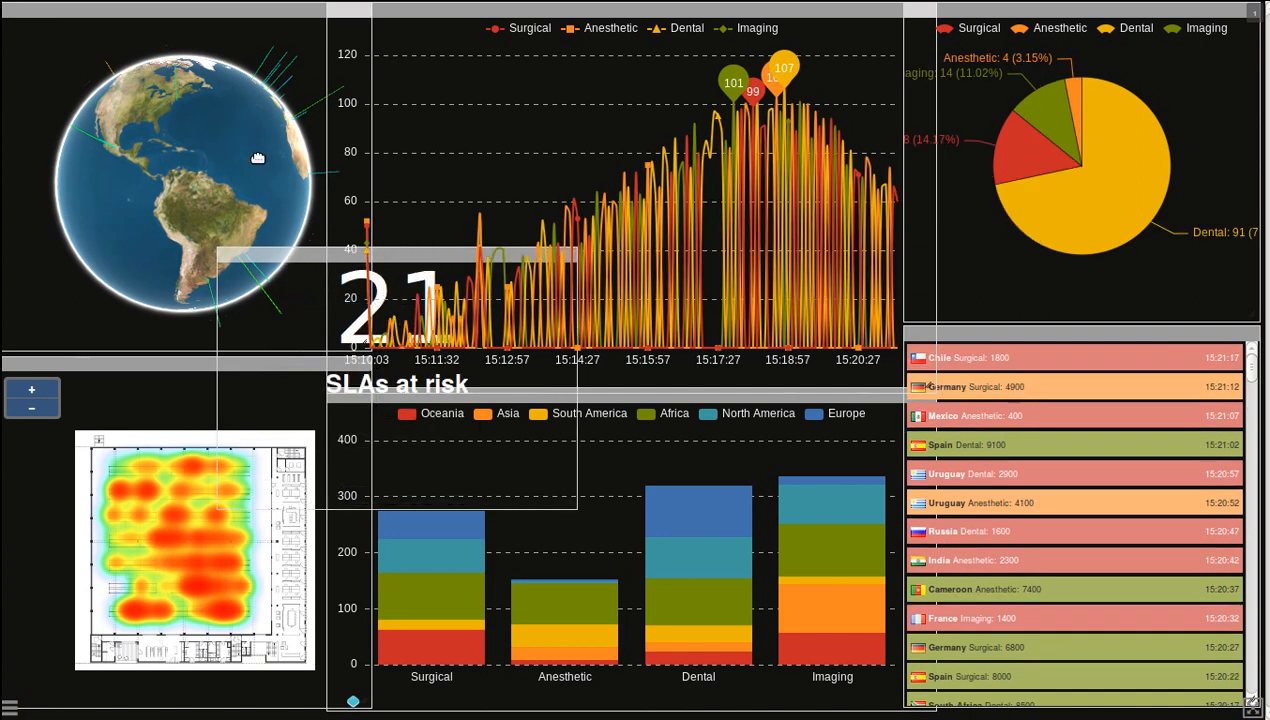
left_click_drag(312, 257, 250, 152)
left_click_drag(332, 157, 322, 214)
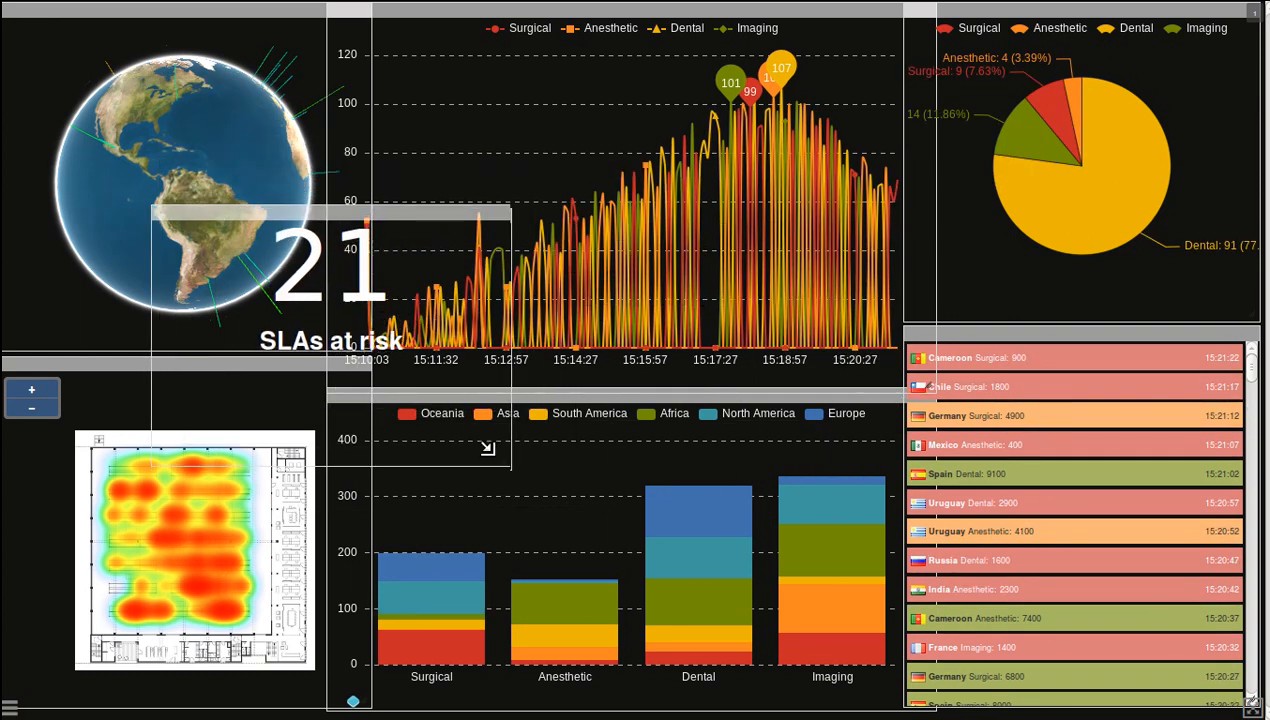
left_click_drag(491, 451, 351, 356)
left_click_drag(242, 209, 310, 255)
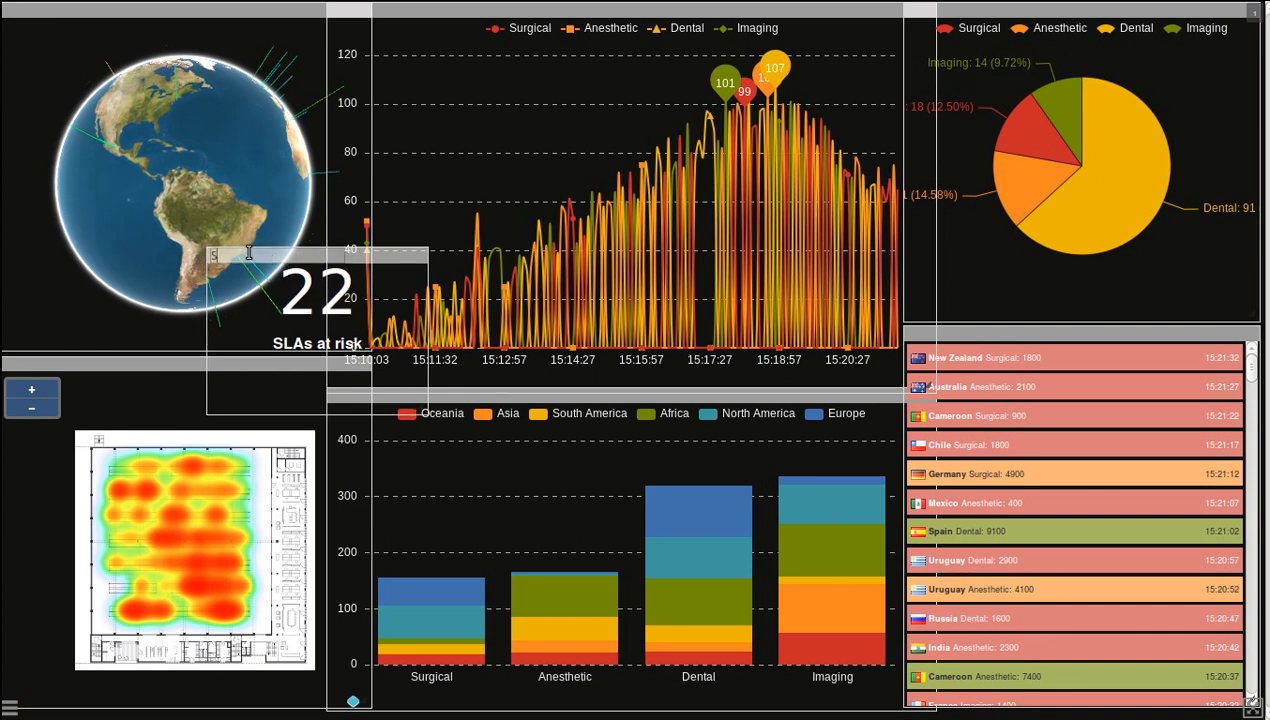
Step: Title the SLAs at risk view "SLAs" and return the dashboard to view mode
type("LAs")
key("Return")
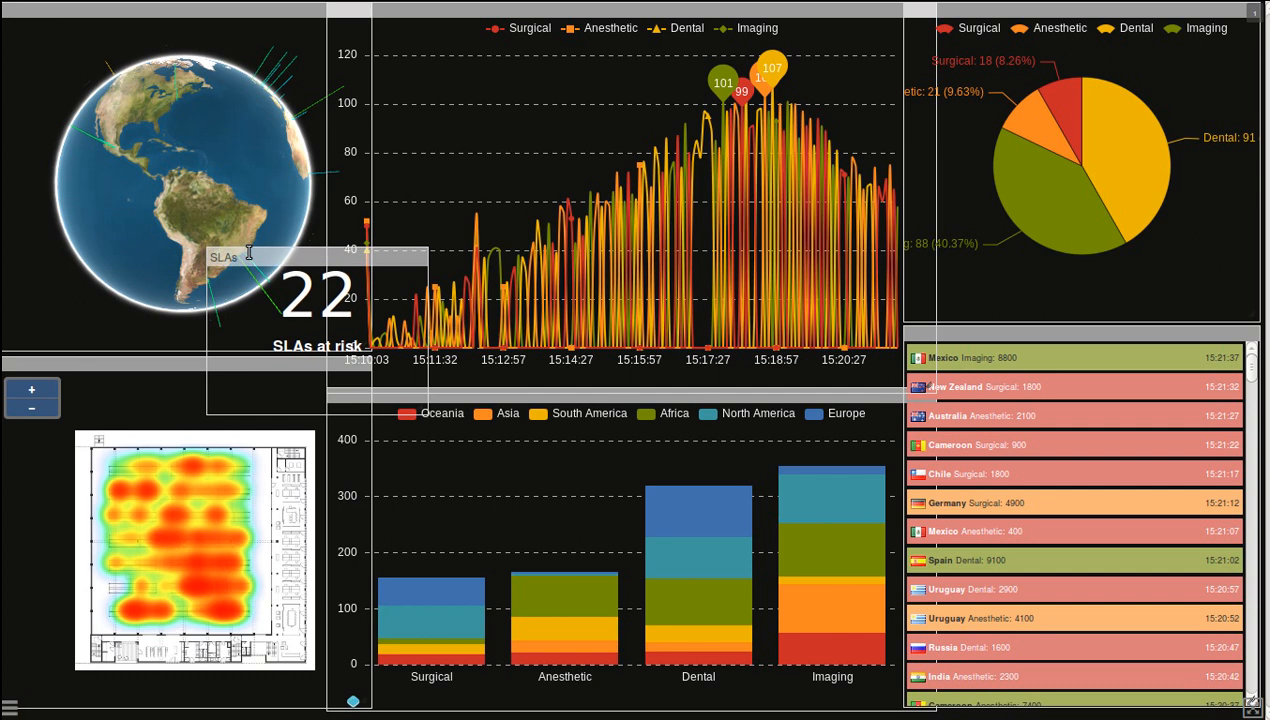
left_click(9, 705)
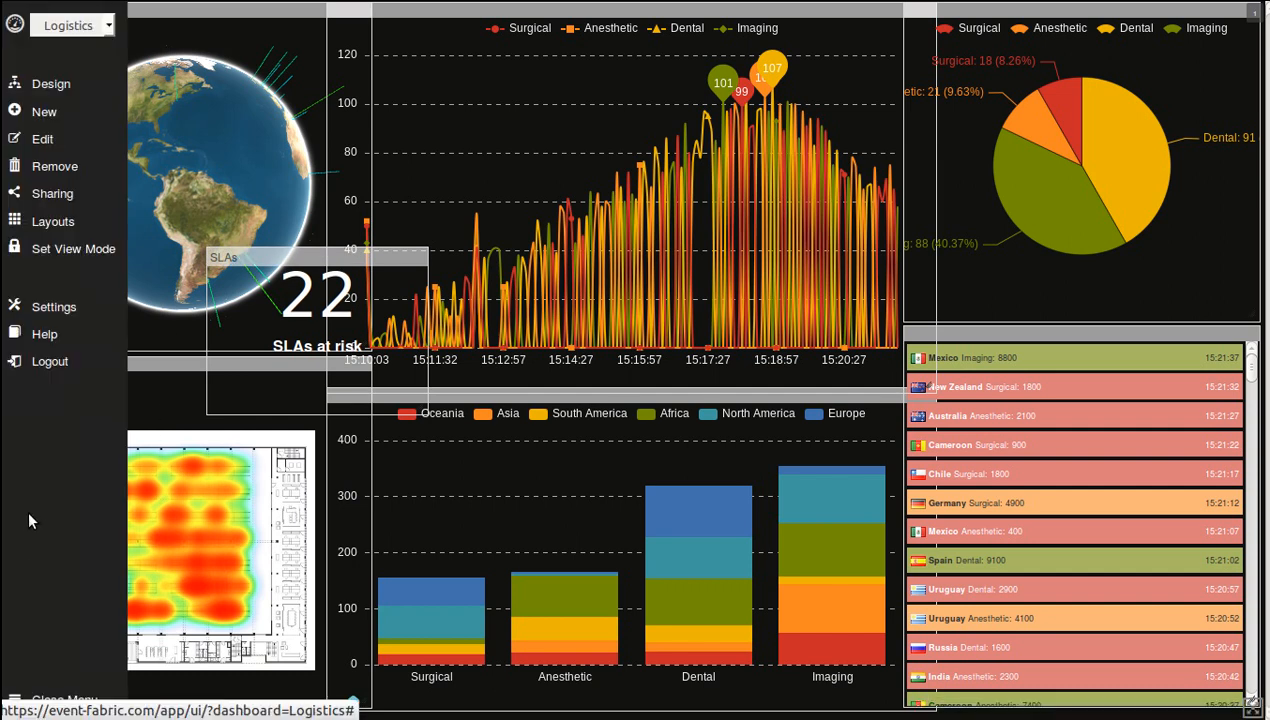
left_click(67, 258)
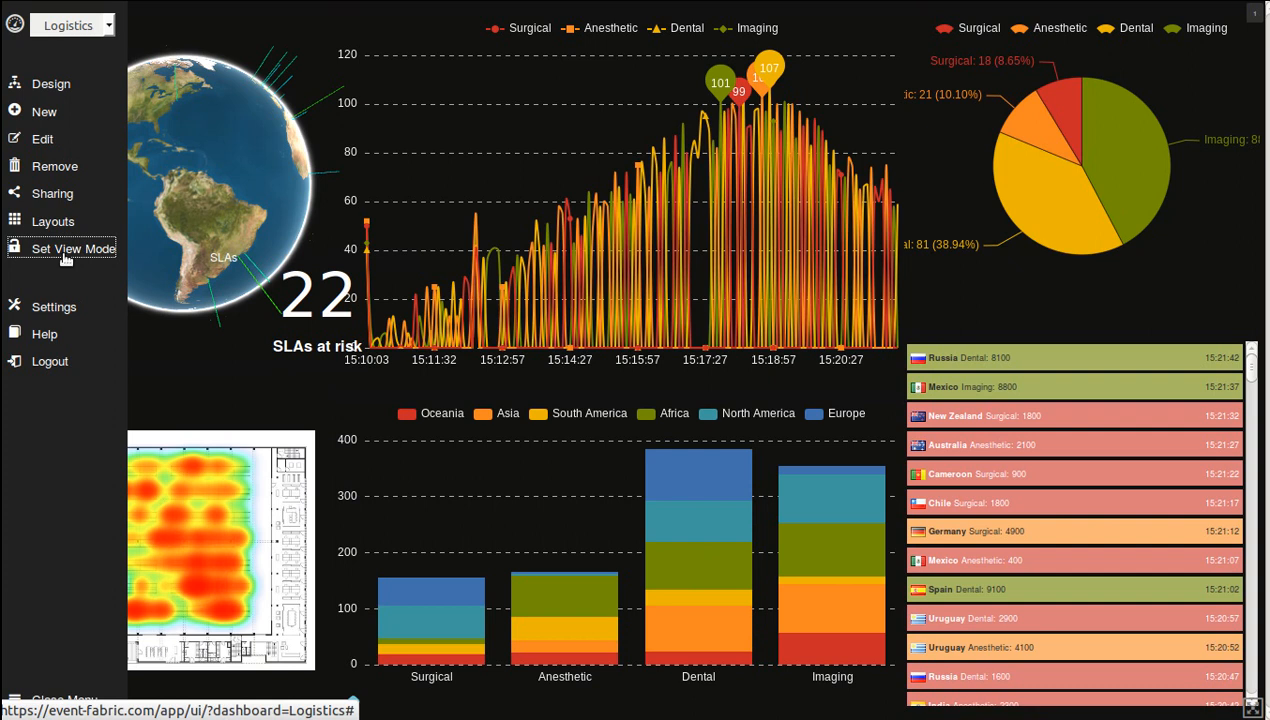
Step: View the account settings with their e-mail and password fields and close them without saving
left_click(63, 310)
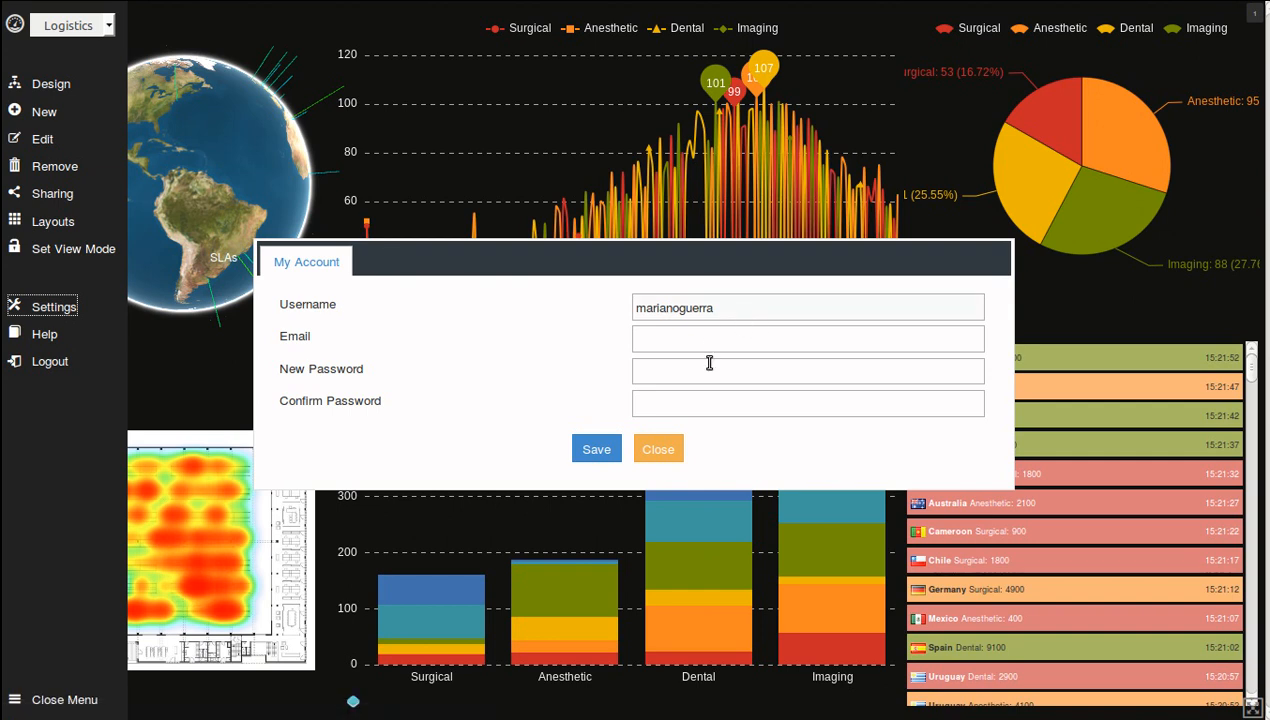
left_click(655, 452)
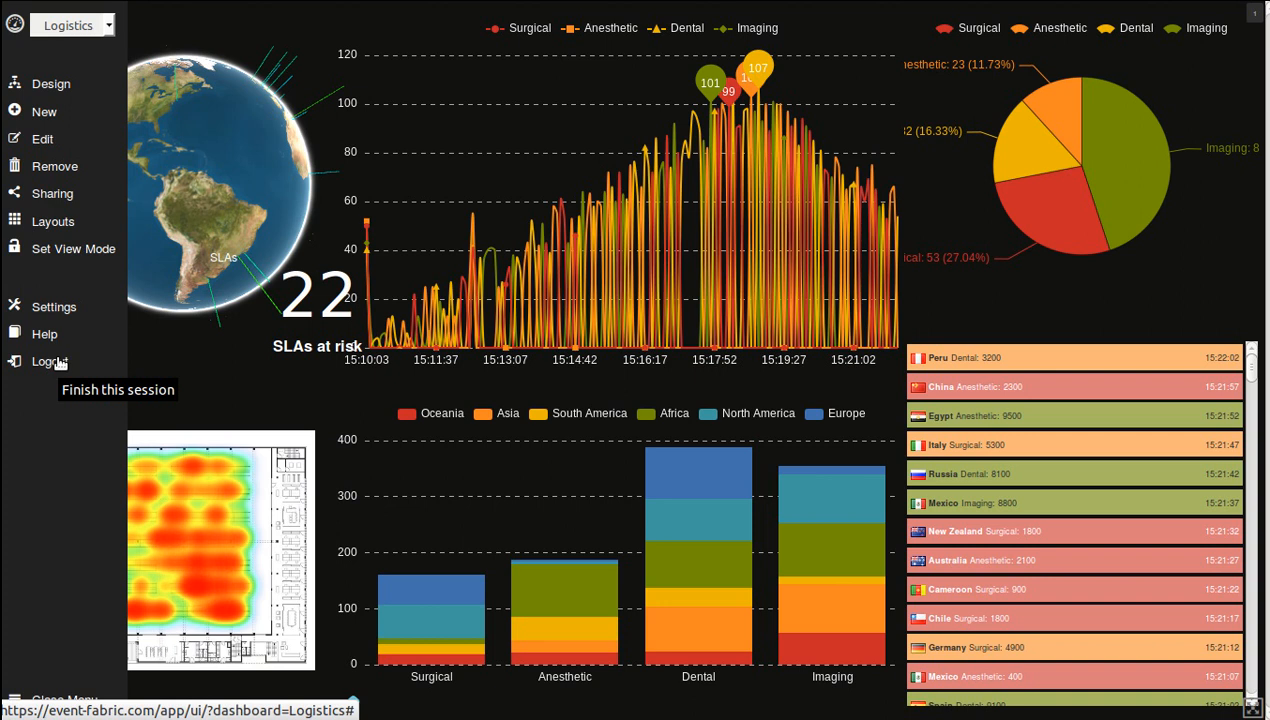
Step: Clear the accumulated data from the line chart above the stacked bars
left_click(45, 699)
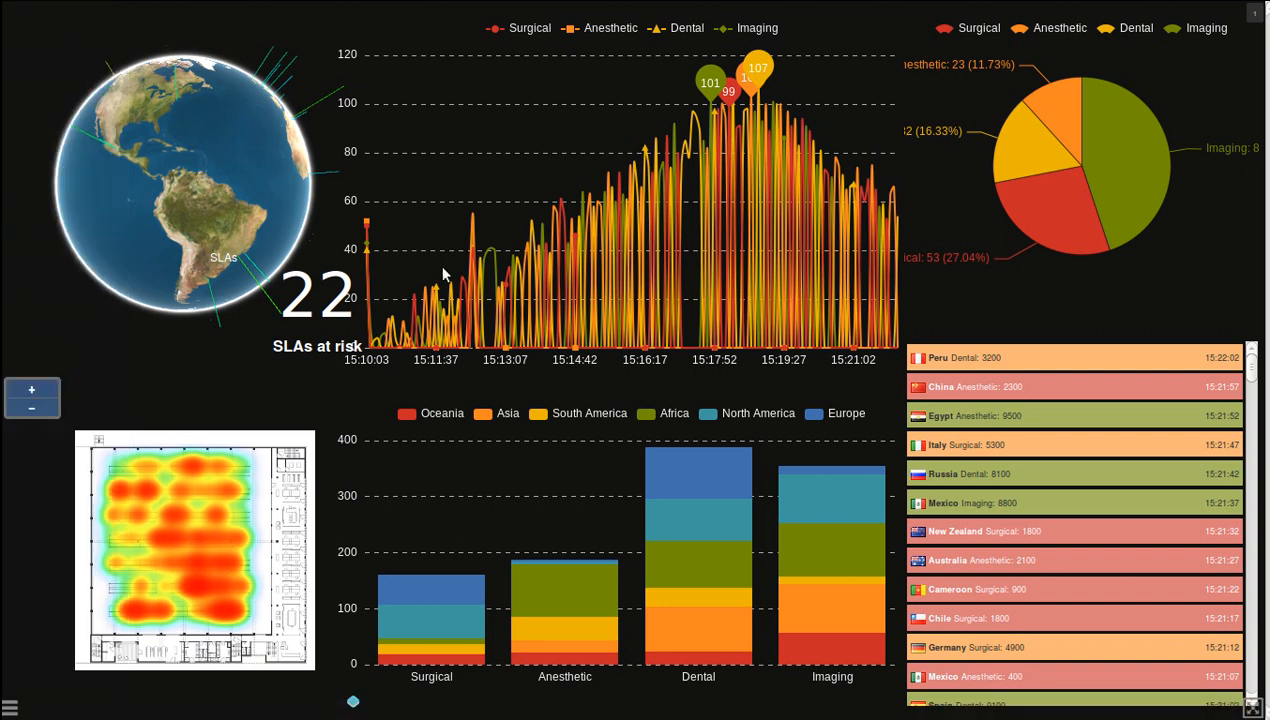
left_click(516, 160)
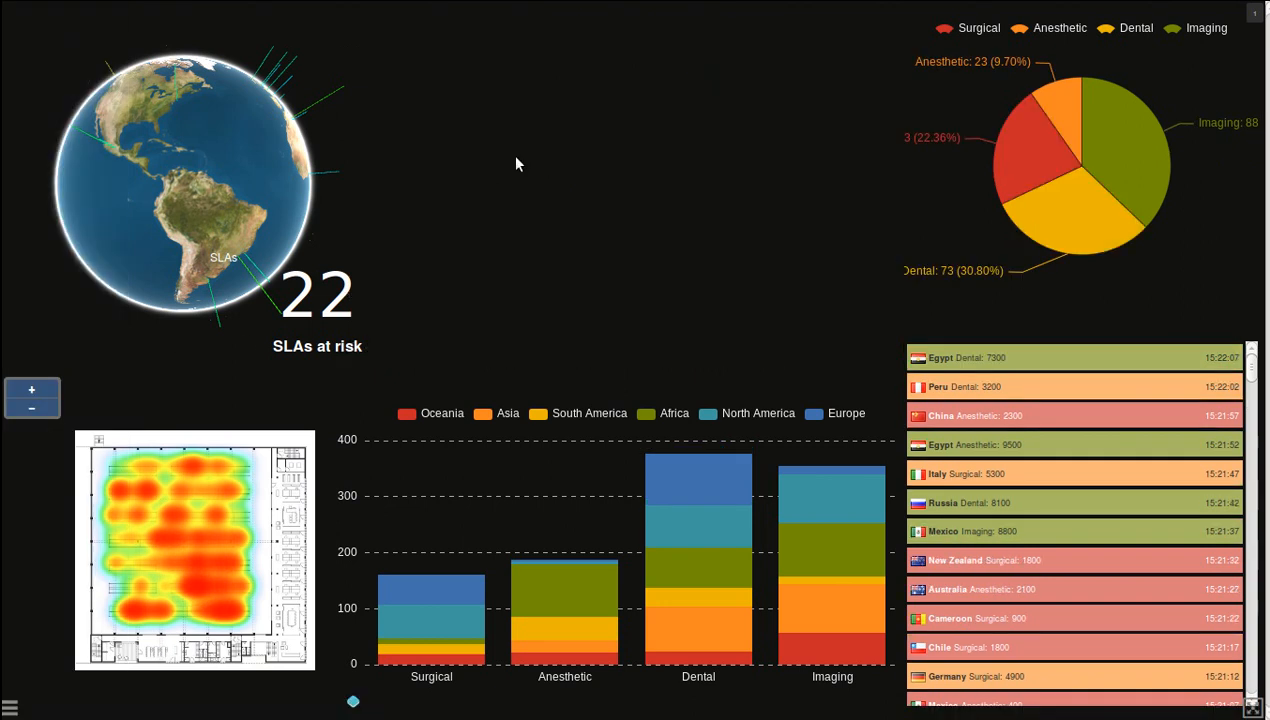
Step: Show the filter box of the news ticker and filter its entries by "india"
left_click(978, 431)
left_click(1009, 447)
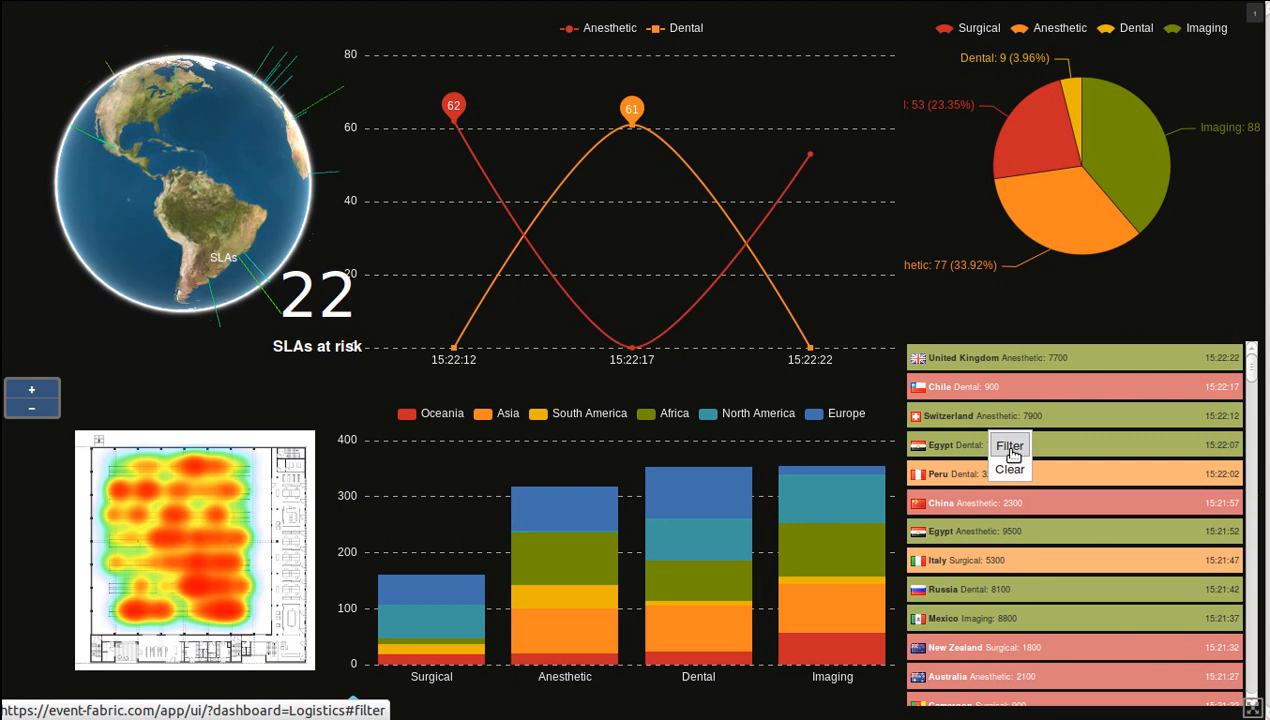
left_click(1011, 448)
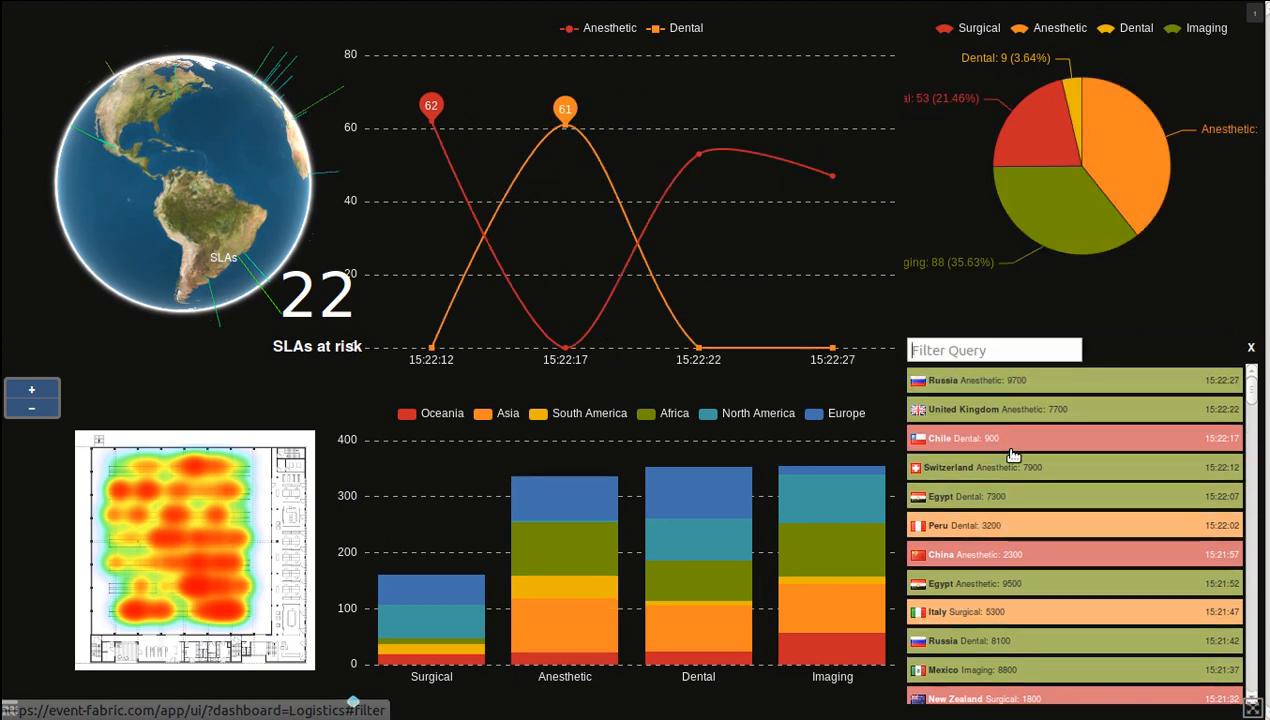
left_click(982, 348)
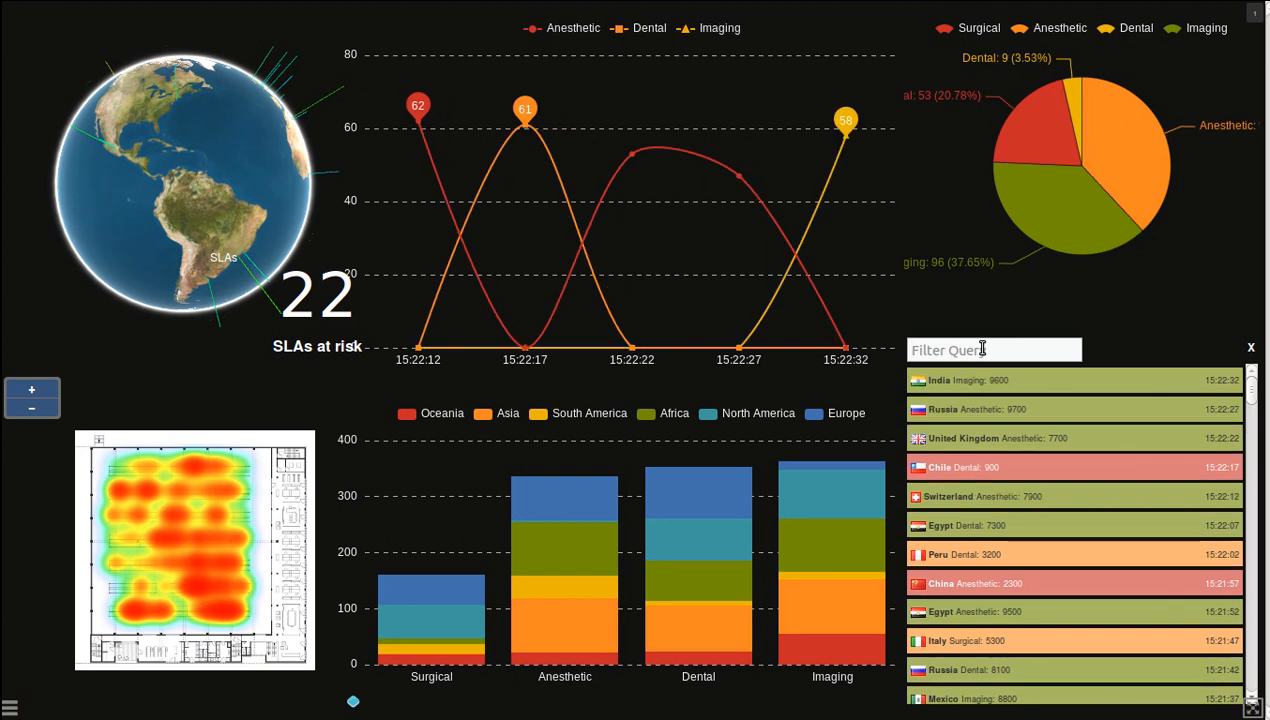
type("india")
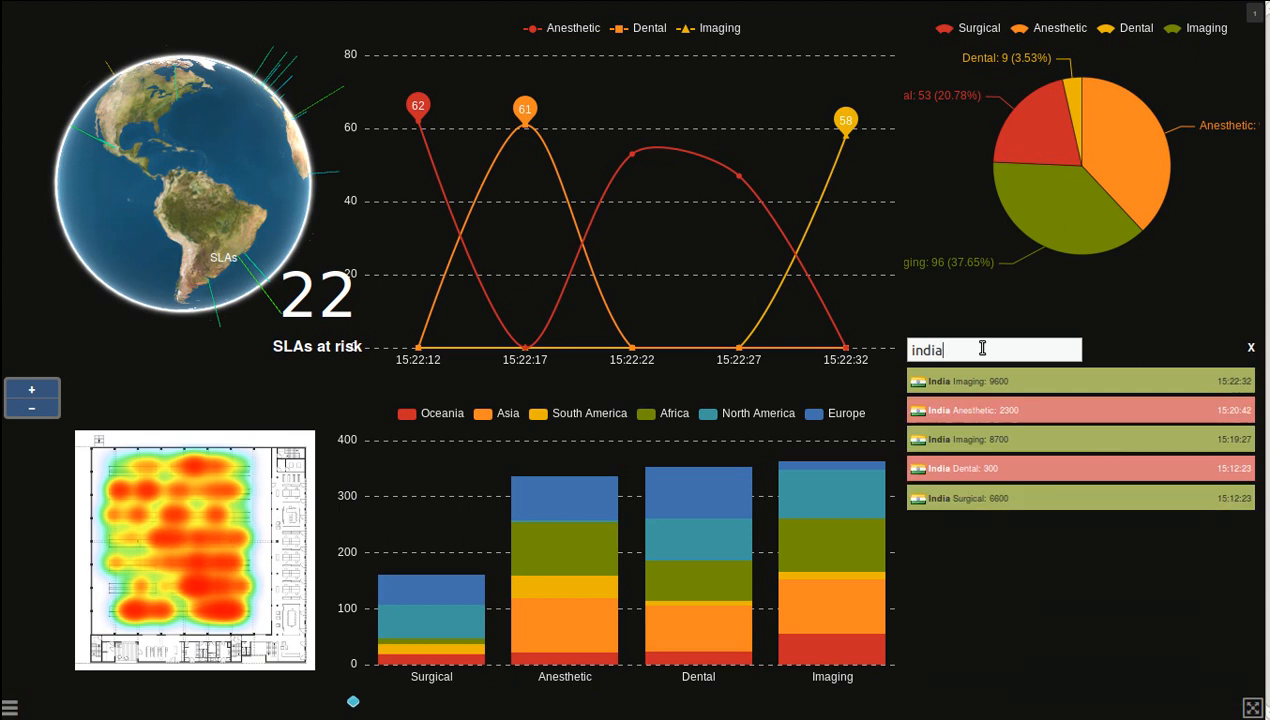
Step: Replace the news ticker's filter query with "600"
key("BackSpace")
key("BackSpace")
key("BackSpace")
key("BackSpace")
key("BackSpace")
type("600")
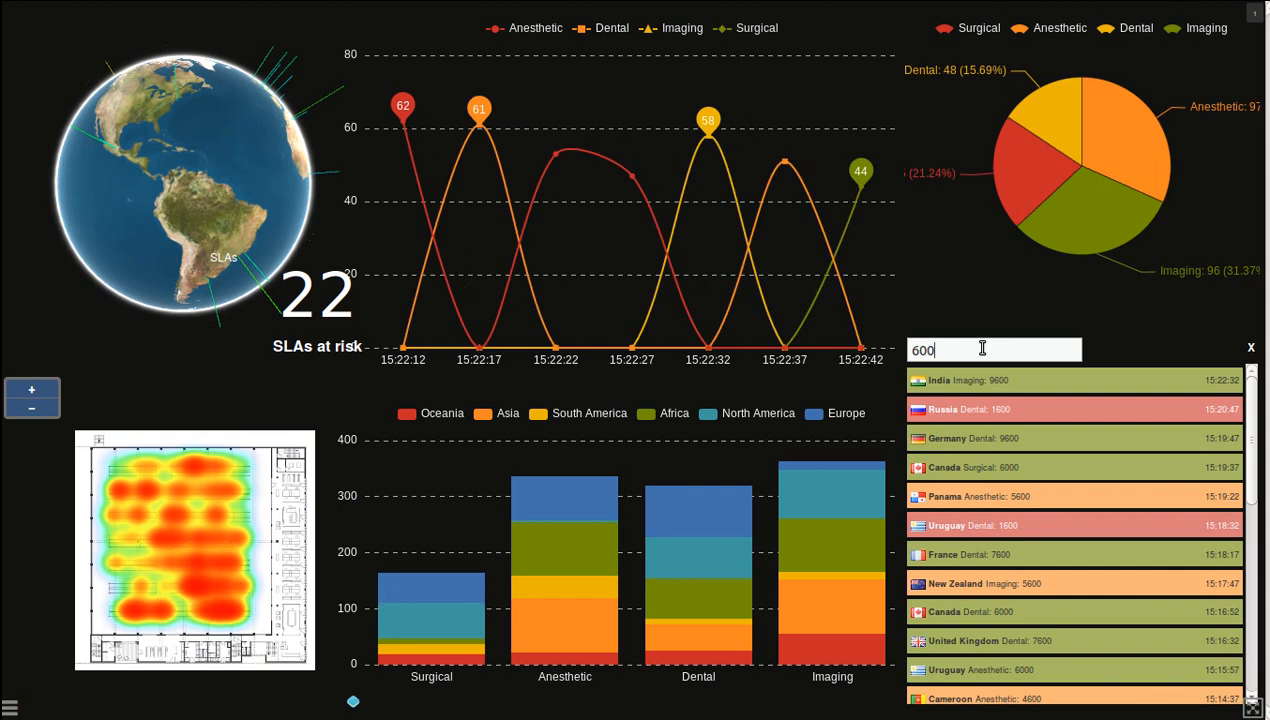
Step: Clear the news ticker's filter query and close its filter box
key("BackSpace")
key("BackSpace")
key("BackSpace")
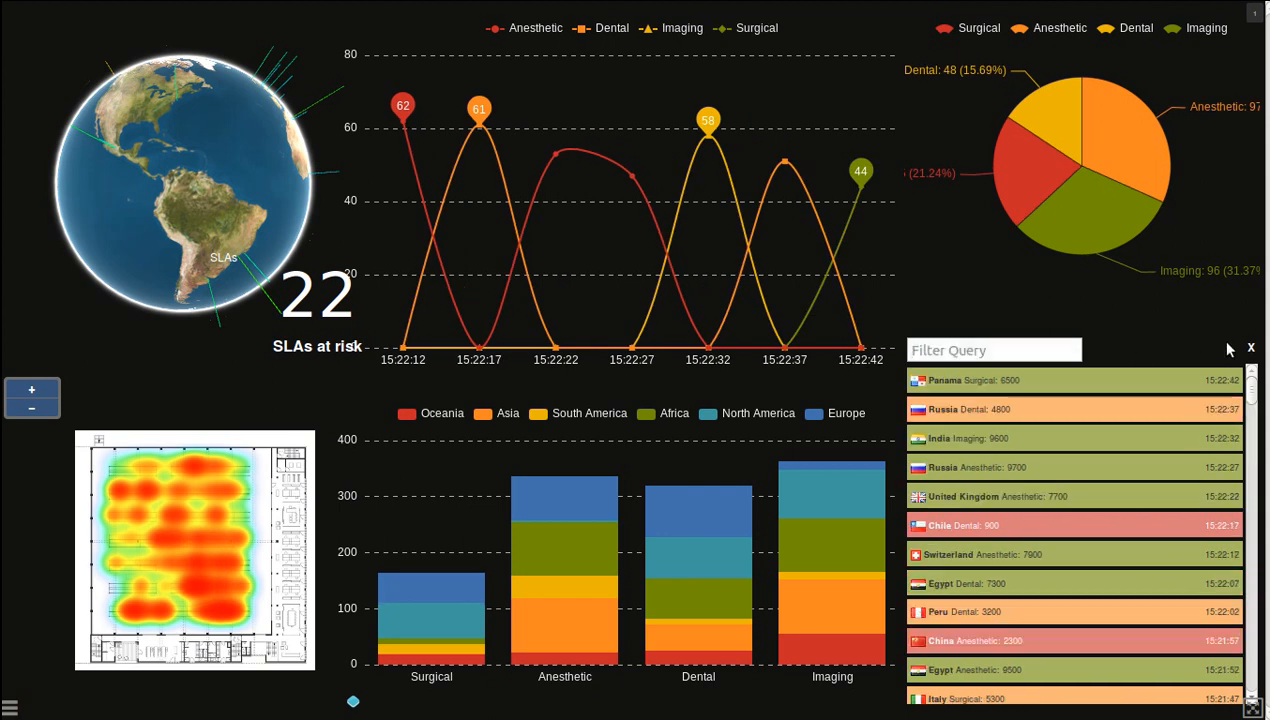
left_click(1250, 347)
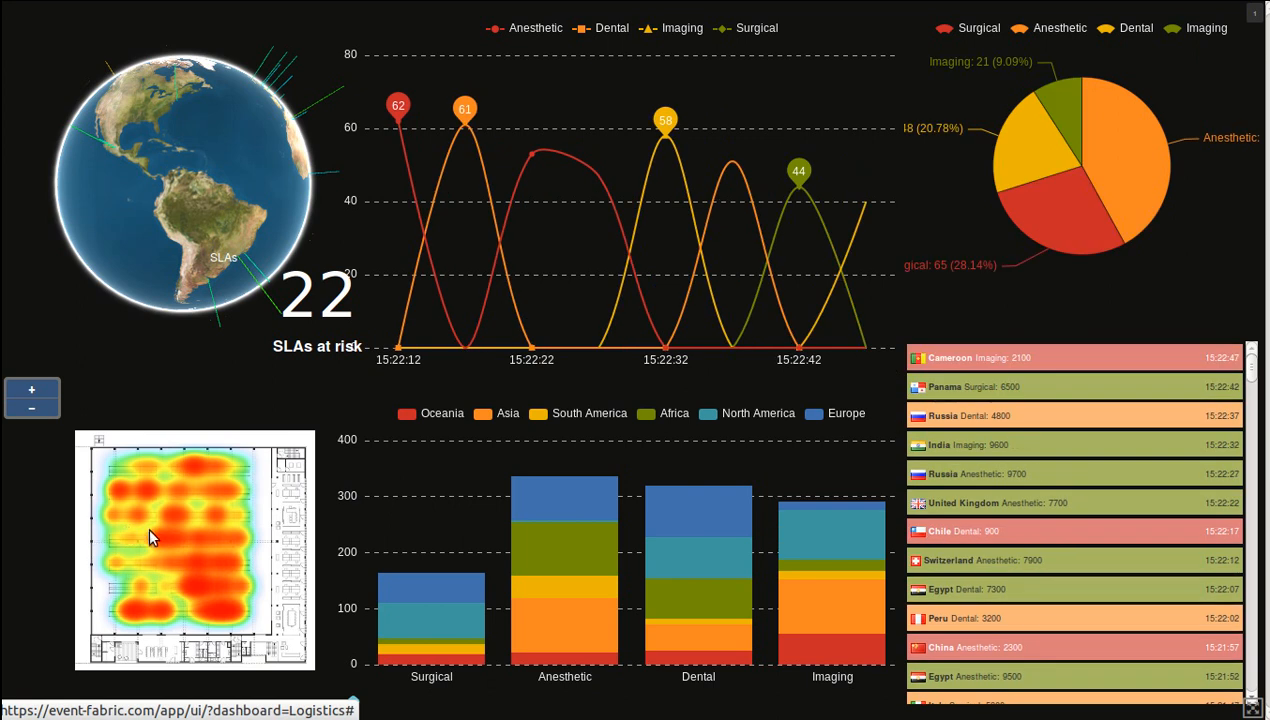
Step: Pan the floor-plan heatmap slightly within its view
left_click_drag(220, 546, 201, 544)
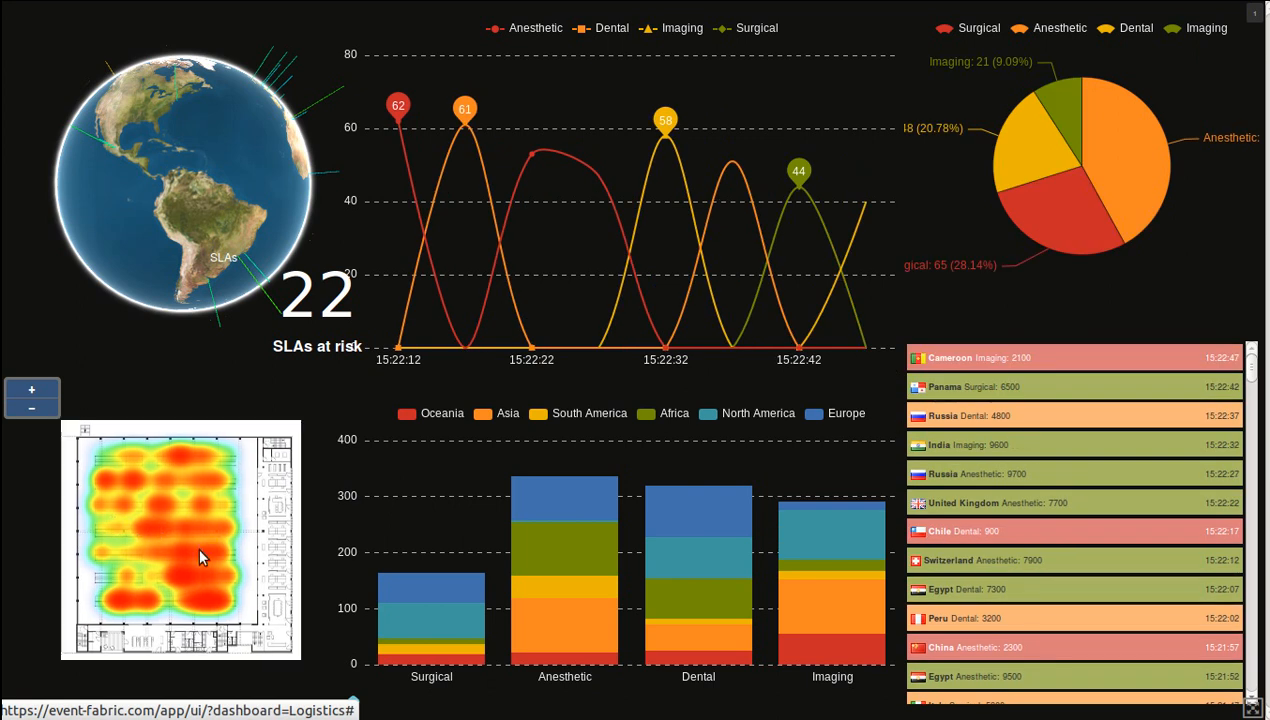